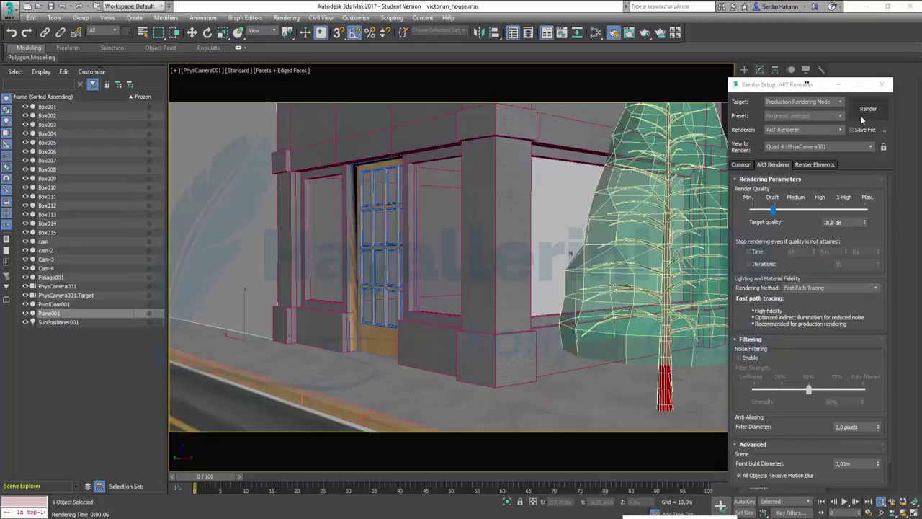
Start an ART render of the storefront through PhysCamera001 from Render Setup
{"action": "left_click", "coordinate": [863, 114]}
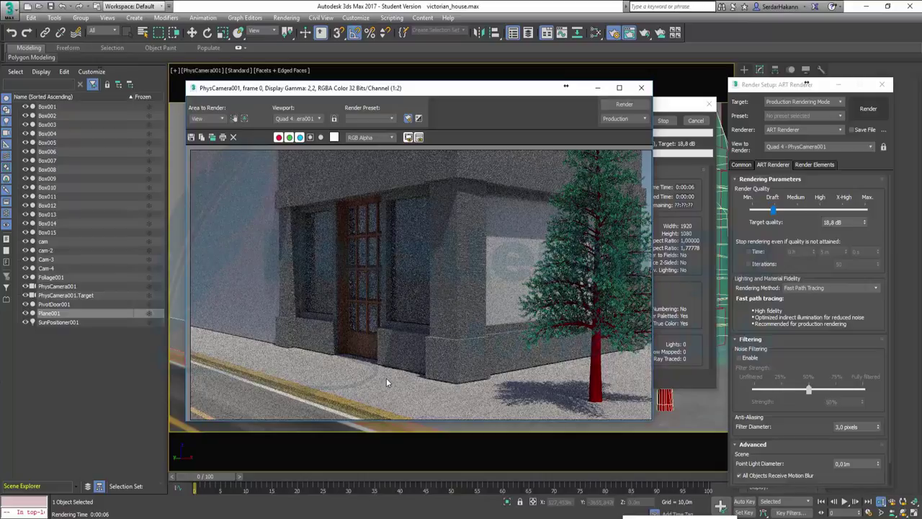
Move the rendered frame window aside and let the ART render finish in 0:01:30
{"action": "left_click_drag", "start_coordinate": [469, 91], "coordinate": [342, 88]}
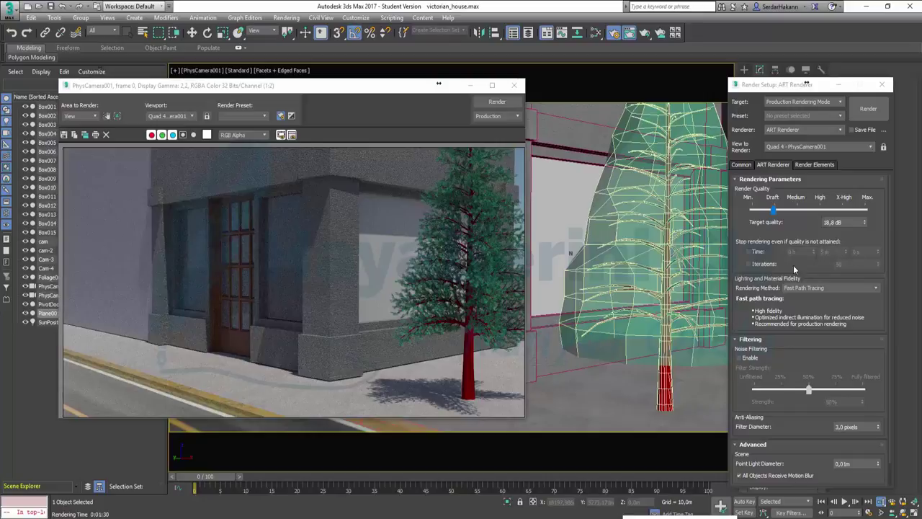
{"action": "left_click", "coordinate": [826, 290]}
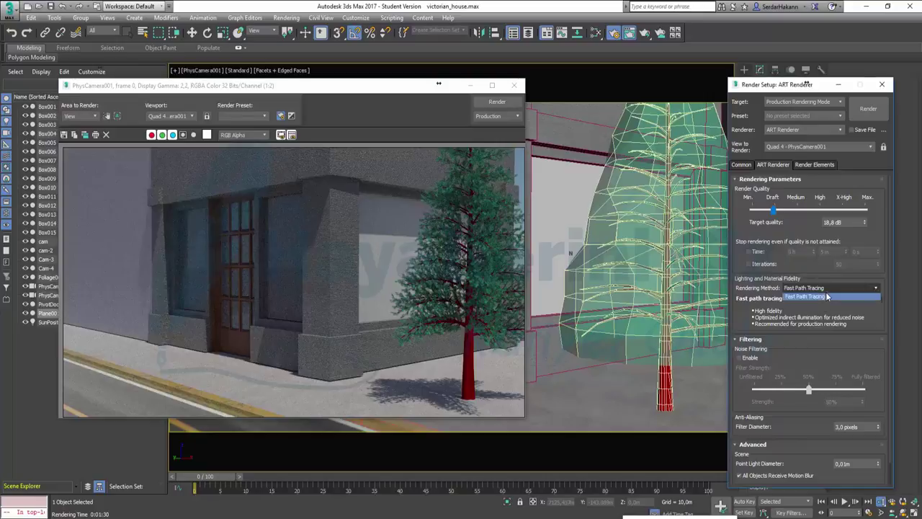
{"action": "left_click", "coordinate": [834, 303]}
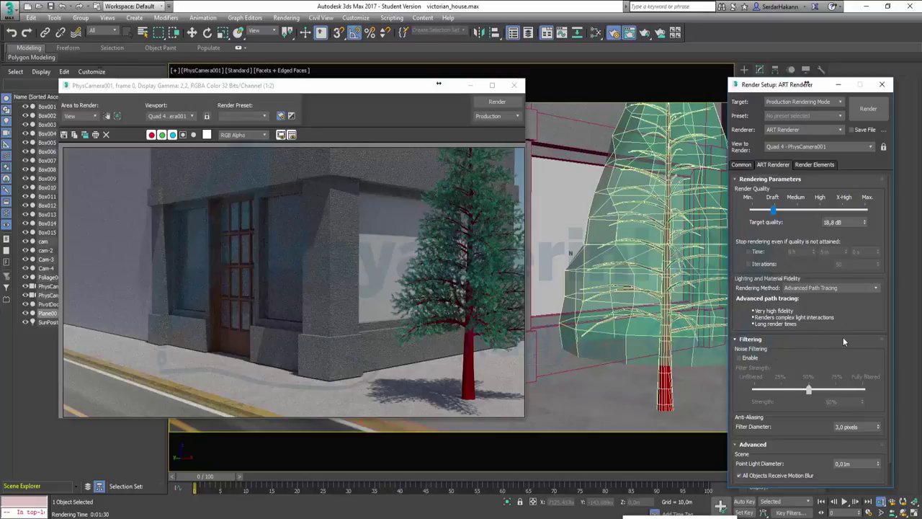
{"action": "left_click", "coordinate": [837, 289]}
{"action": "left_click", "coordinate": [805, 301]}
{"action": "left_click", "coordinate": [820, 288]}
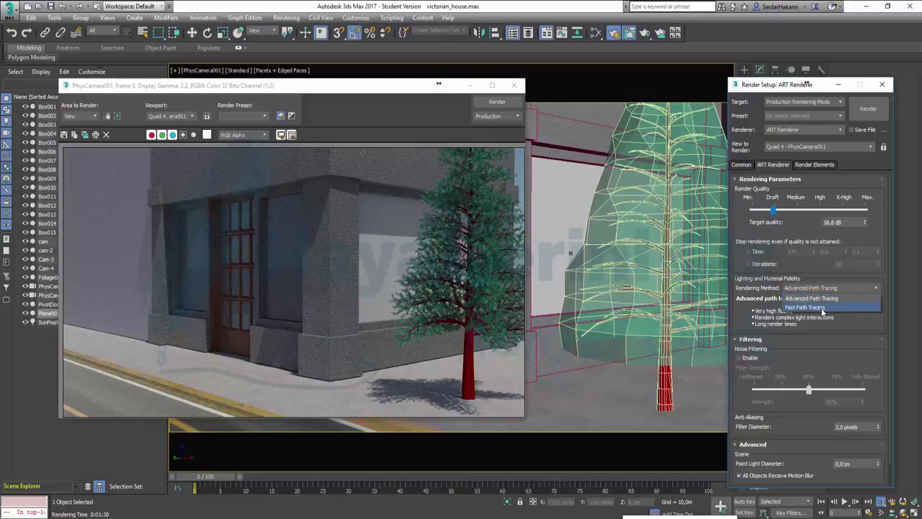
{"action": "left_click", "coordinate": [823, 309]}
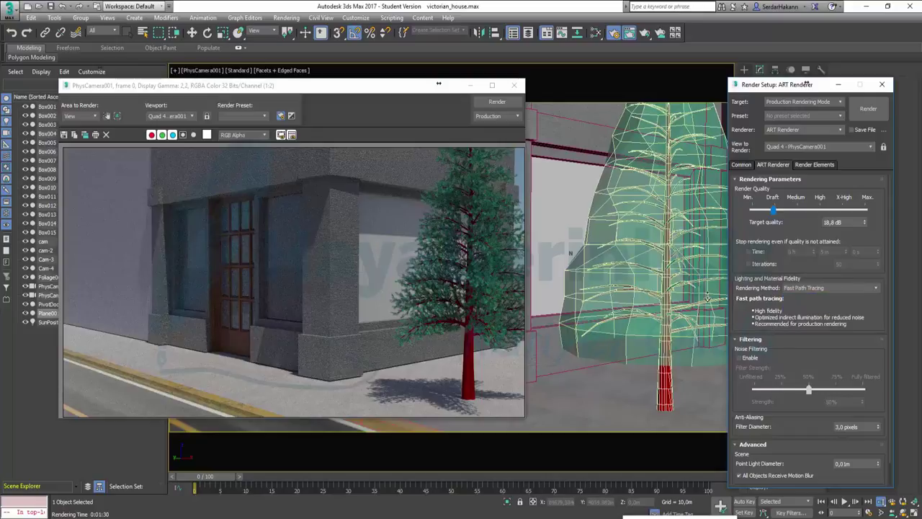
{"action": "scroll", "coordinate": [754, 405], "scroll_direction": "down", "scroll_amount": 1}
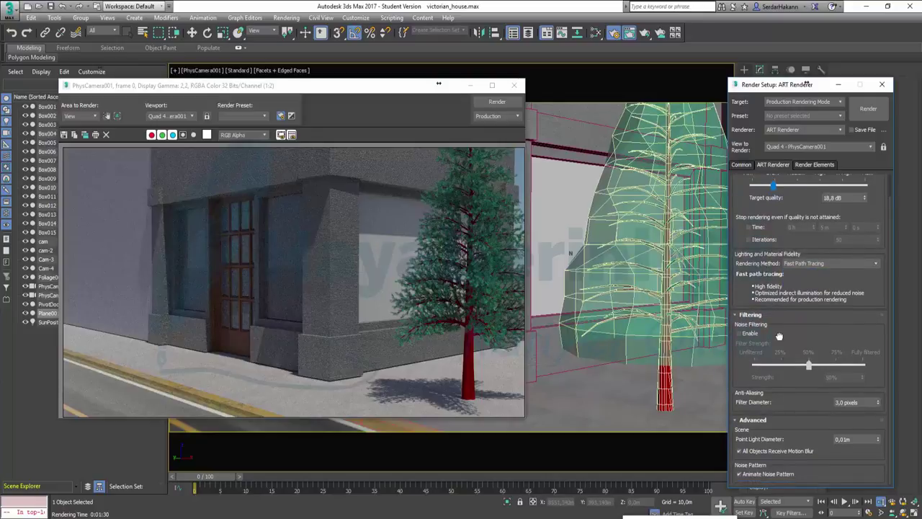
{"action": "scroll", "coordinate": [779, 336], "scroll_direction": "up", "scroll_amount": 1}
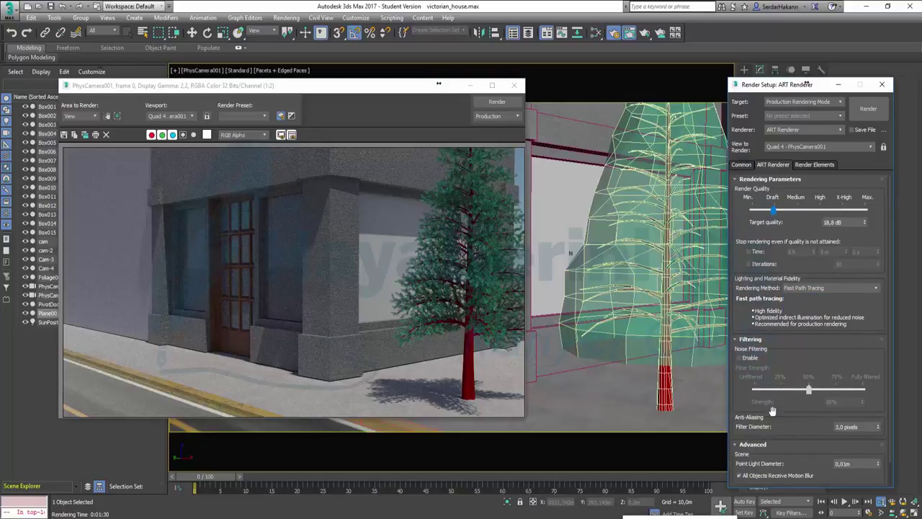
Close the rendered frame, open the Slate Material Editor, and pan to reveal all nodes
{"action": "left_click", "coordinate": [514, 85]}
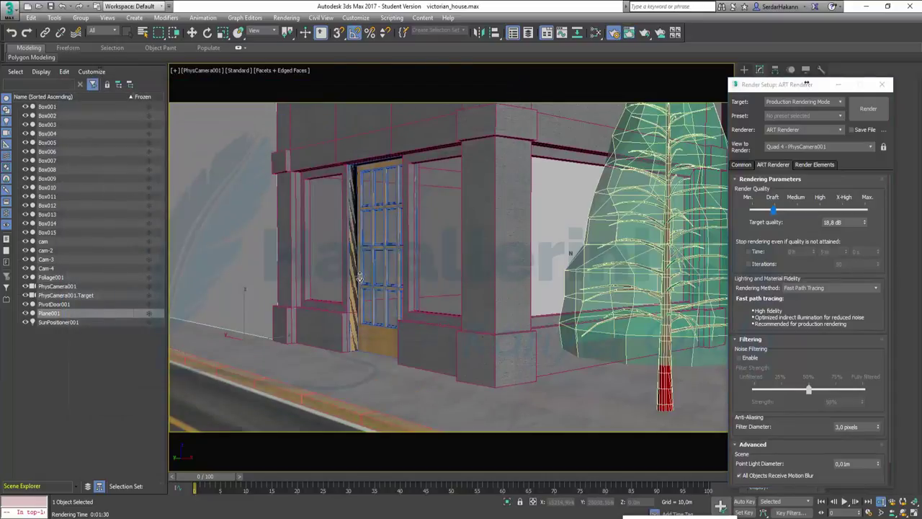
{"action": "key", "text": "m"}
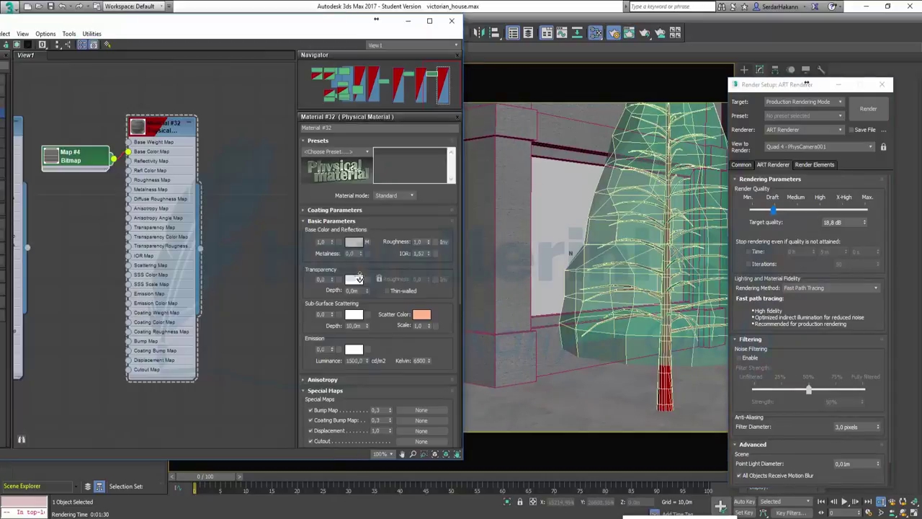
{"action": "left_click_drag", "start_coordinate": [108, 24], "coordinate": [244, 18]}
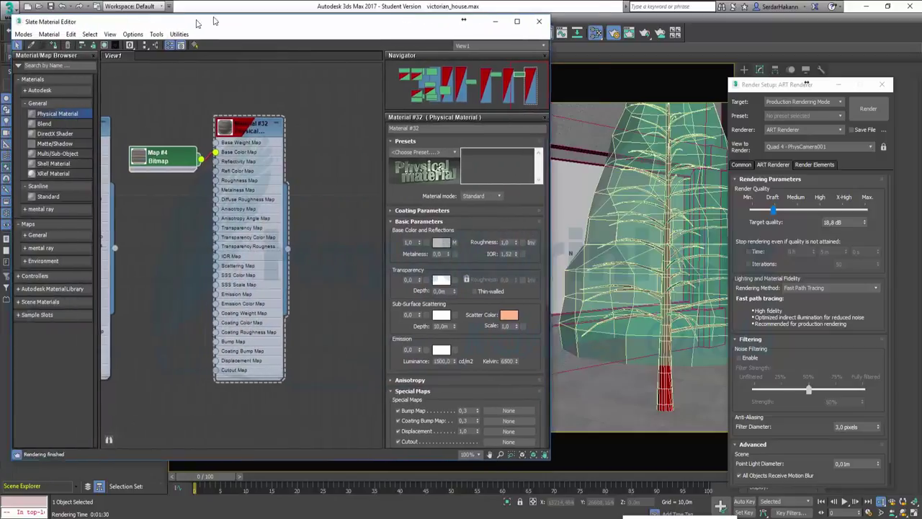
{"action": "scroll", "coordinate": [335, 158], "scroll_direction": "down", "scroll_amount": 3}
{"action": "scroll", "coordinate": [335, 159], "scroll_direction": "down", "scroll_amount": 2}
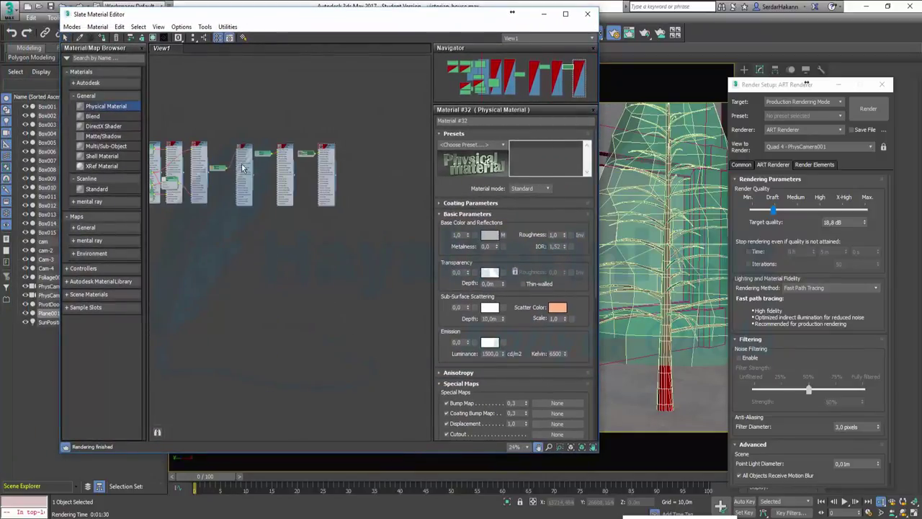
{"action": "scroll", "coordinate": [335, 159], "scroll_direction": "down", "scroll_amount": 1}
{"action": "middle_click_drag", "start_coordinate": [334, 159], "coordinate": [293, 287]}
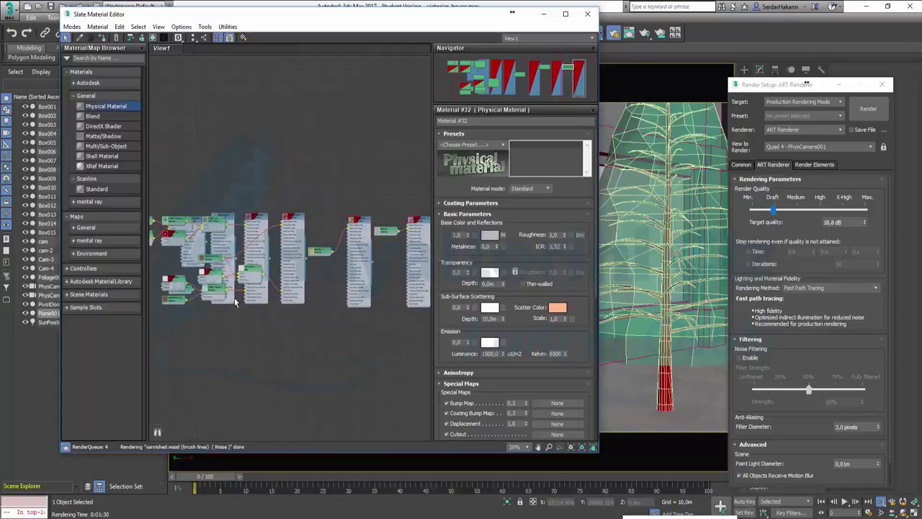
{"action": "scroll", "coordinate": [259, 281], "scroll_direction": "up", "scroll_amount": 1}
{"action": "scroll", "coordinate": [310, 252], "scroll_direction": "up", "scroll_amount": 1}
{"action": "scroll", "coordinate": [358, 224], "scroll_direction": "up", "scroll_amount": 1}
{"action": "scroll", "coordinate": [359, 224], "scroll_direction": "down", "scroll_amount": 1}
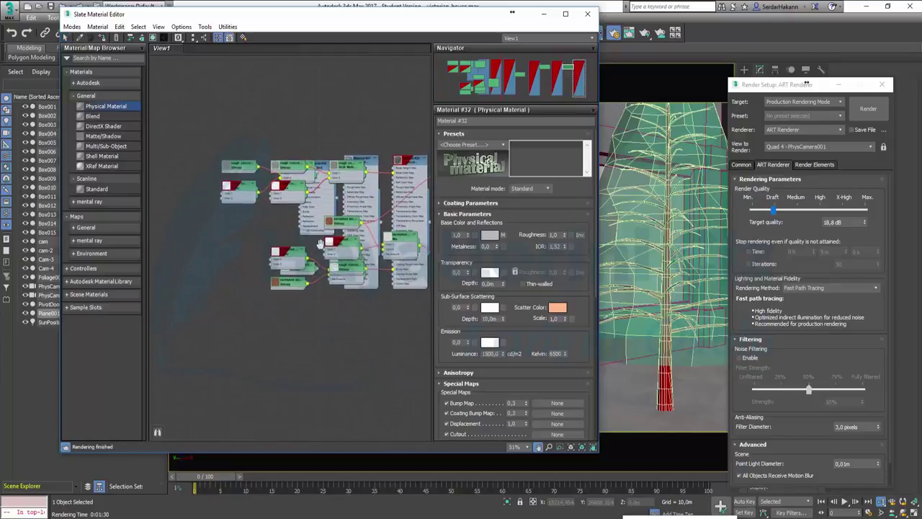
{"action": "middle_click_drag", "start_coordinate": [359, 224], "coordinate": [245, 238]}
{"action": "scroll", "coordinate": [245, 238], "scroll_direction": "down", "scroll_amount": 1}
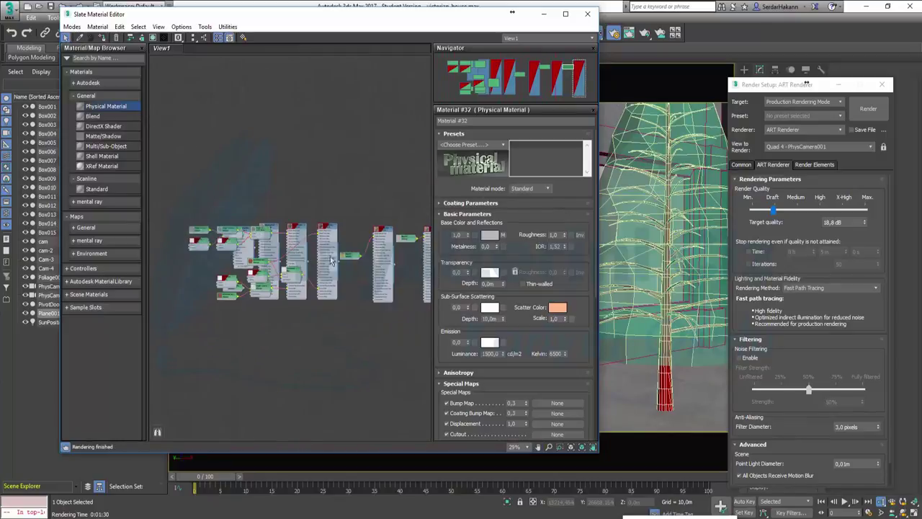
{"action": "scroll", "coordinate": [322, 282], "scroll_direction": "down", "scroll_amount": 1}
{"action": "middle_click_drag", "start_coordinate": [322, 282], "coordinate": [271, 289]}
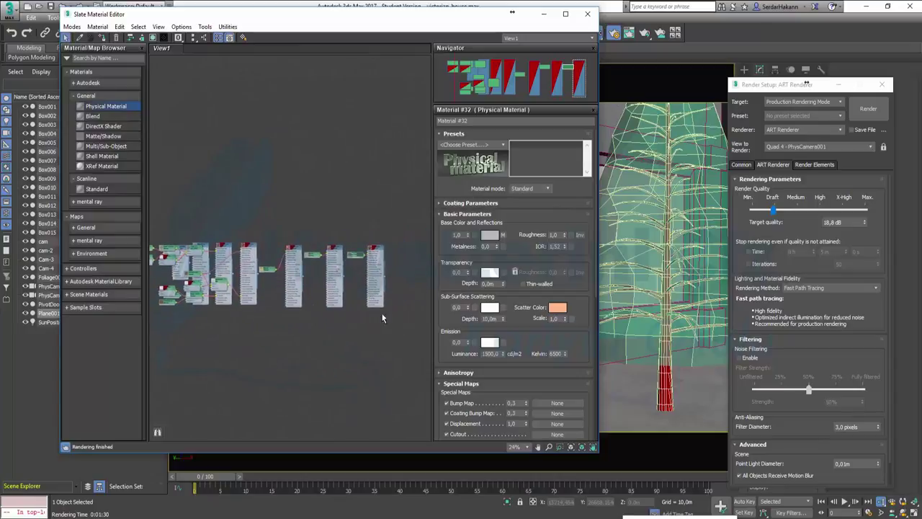
Box-select the Material #27 node group and delete it from the view
{"action": "left_click", "coordinate": [272, 223]}
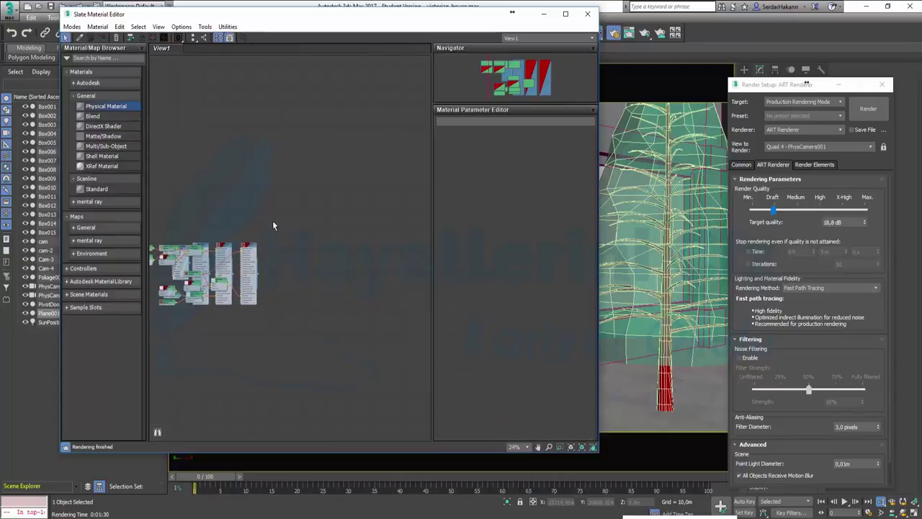
{"action": "scroll", "coordinate": [233, 290], "scroll_direction": "up", "scroll_amount": 4}
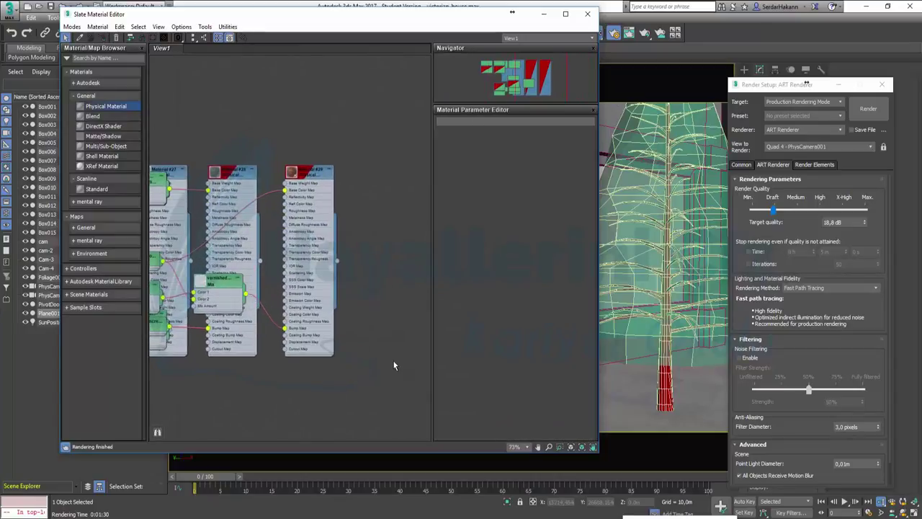
{"action": "left_click_drag", "start_coordinate": [381, 363], "coordinate": [167, 160]}
{"action": "scroll", "coordinate": [218, 265], "scroll_direction": "up", "scroll_amount": 2}
{"action": "middle_click_drag", "start_coordinate": [220, 265], "coordinate": [399, 225]}
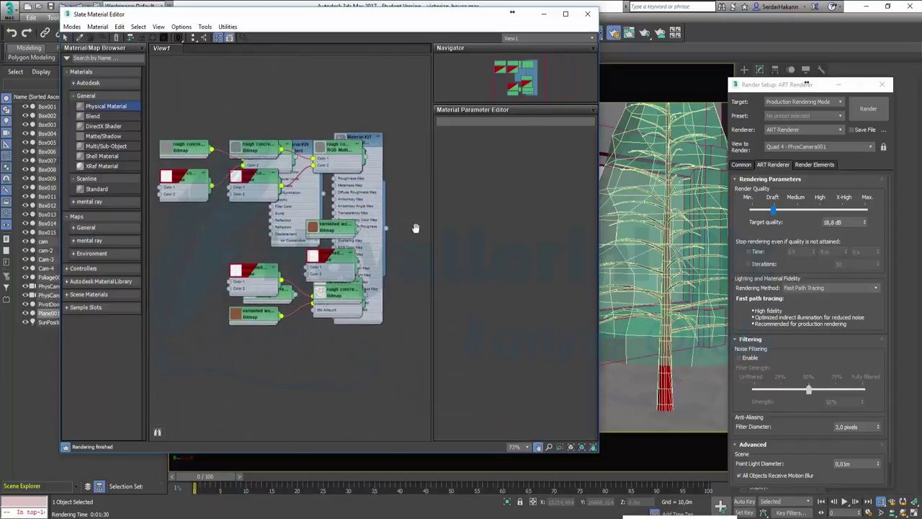
{"action": "scroll", "coordinate": [369, 216], "scroll_direction": "up", "scroll_amount": 1}
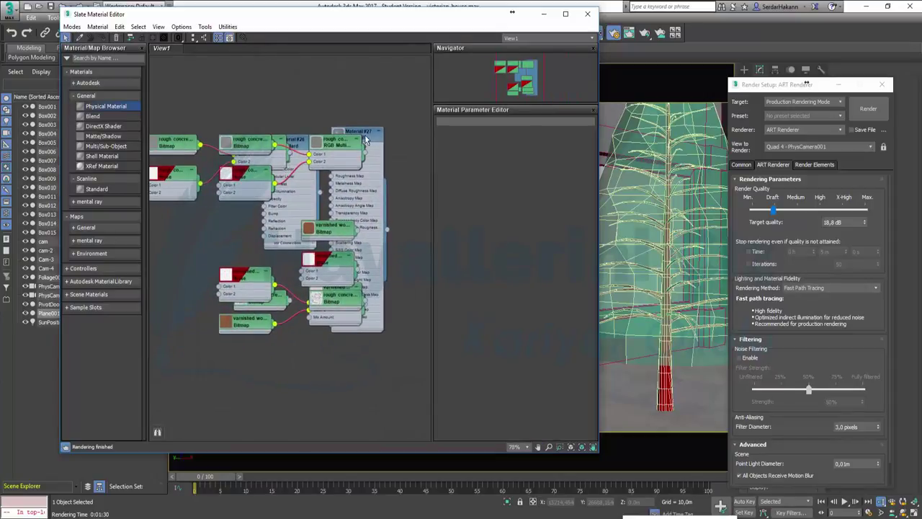
{"action": "key", "text": "Delete"}
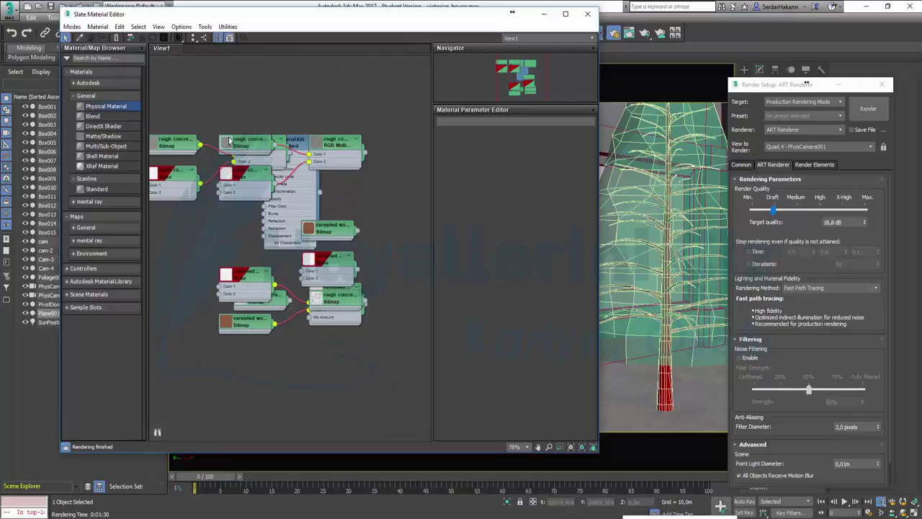
Move Material #26 aside and delete the remaining bitmap and map nodes
{"action": "left_click", "coordinate": [287, 213]}
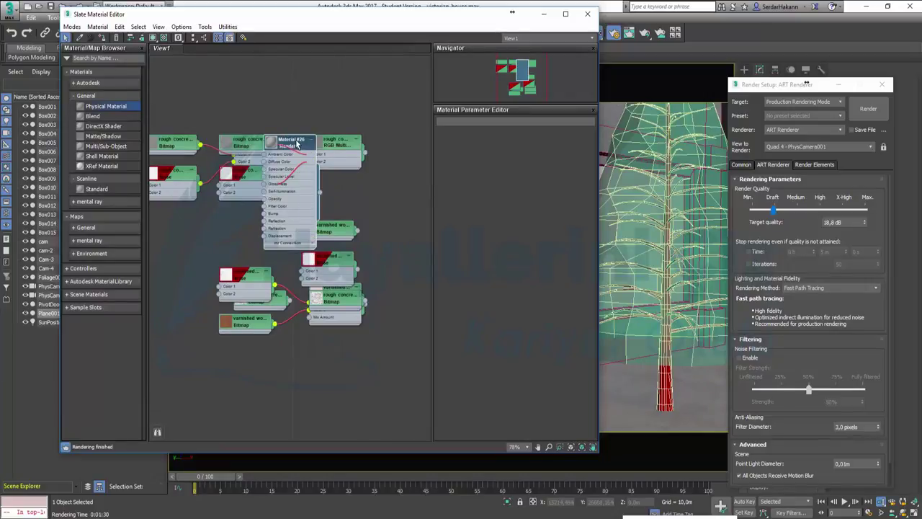
{"action": "left_click_drag", "start_coordinate": [287, 214], "coordinate": [408, 208]}
{"action": "scroll", "coordinate": [364, 199], "scroll_direction": "down", "scroll_amount": 5}
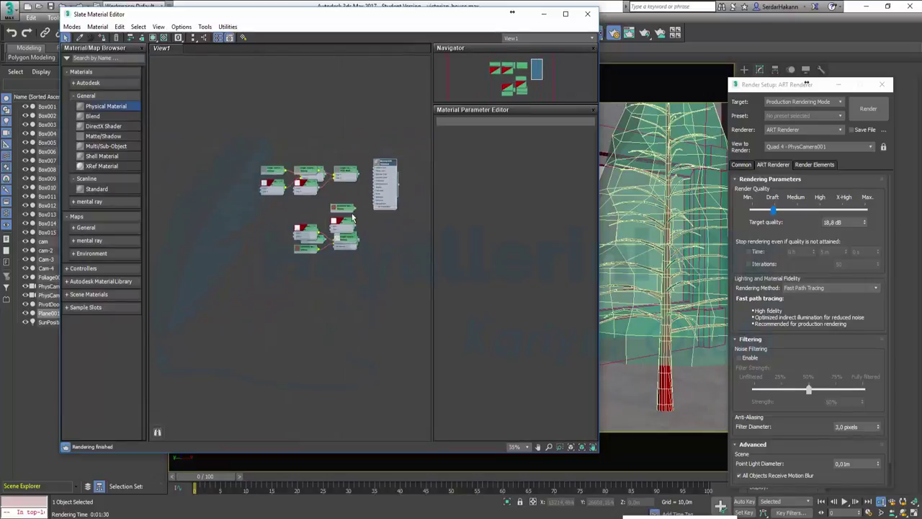
{"action": "left_click_drag", "start_coordinate": [360, 270], "coordinate": [245, 133]}
{"action": "key", "text": "Delete"}
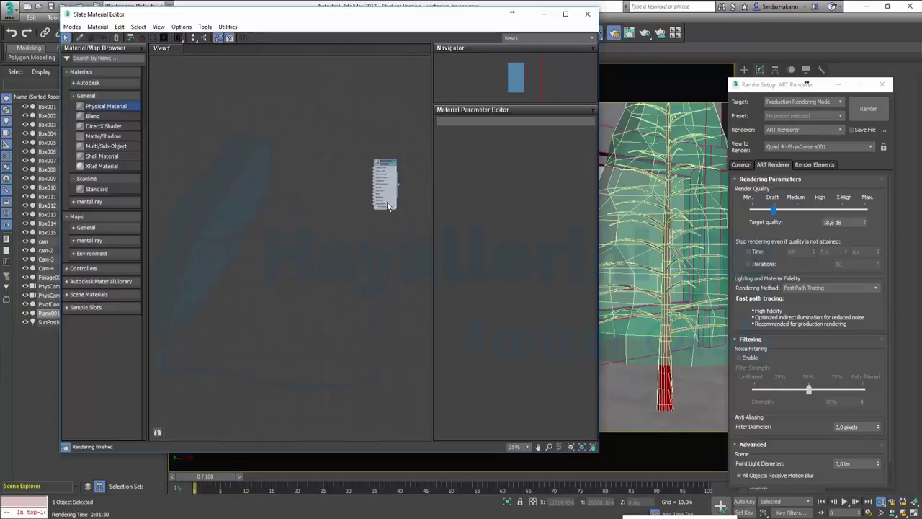
{"action": "left_click_drag", "start_coordinate": [379, 160], "coordinate": [201, 190]}
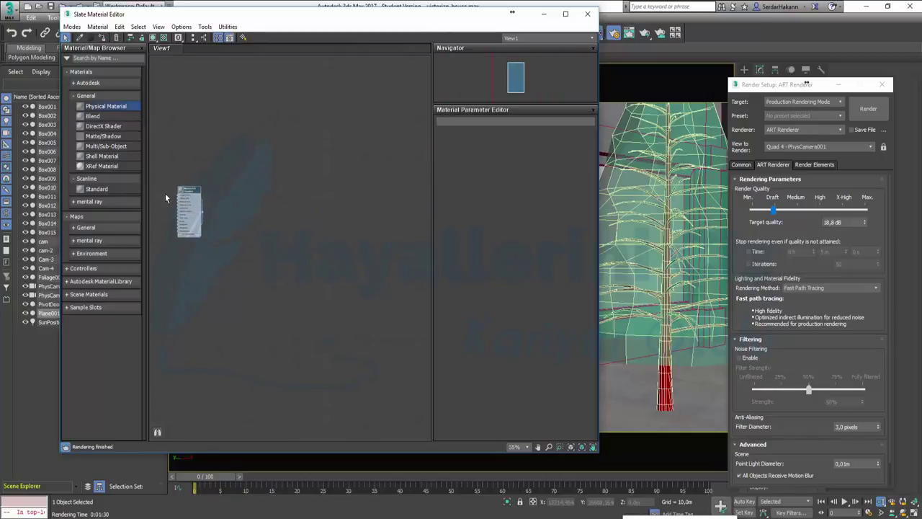
{"action": "scroll", "coordinate": [164, 193], "scroll_direction": "up", "scroll_amount": 3}
{"action": "scroll", "coordinate": [173, 194], "scroll_direction": "up", "scroll_amount": 3}
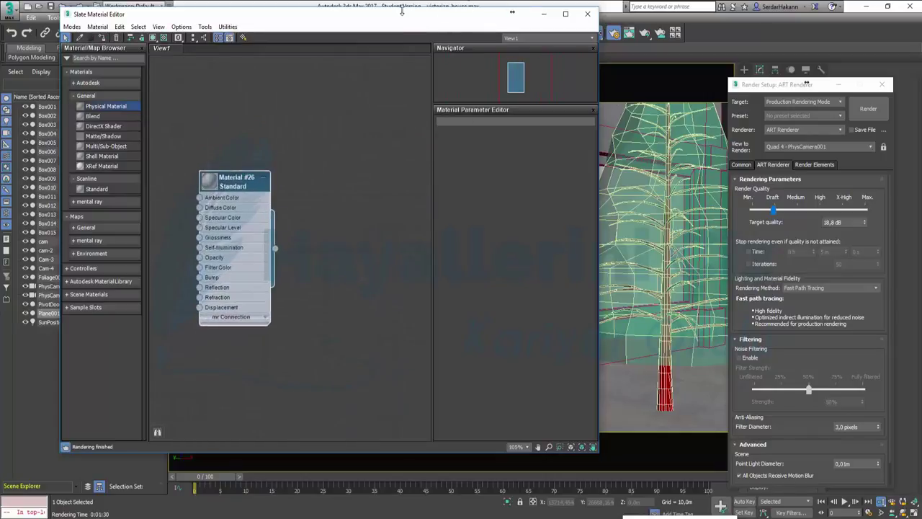
{"action": "mouse_move", "coordinate": [400, 23]}
{"action": "left_mouse_down"}
{"action": "mouse_move", "coordinate": [232, 87]}
{"action": "mouse_move", "coordinate": [178, 65]}
{"action": "left_mouse_up"}
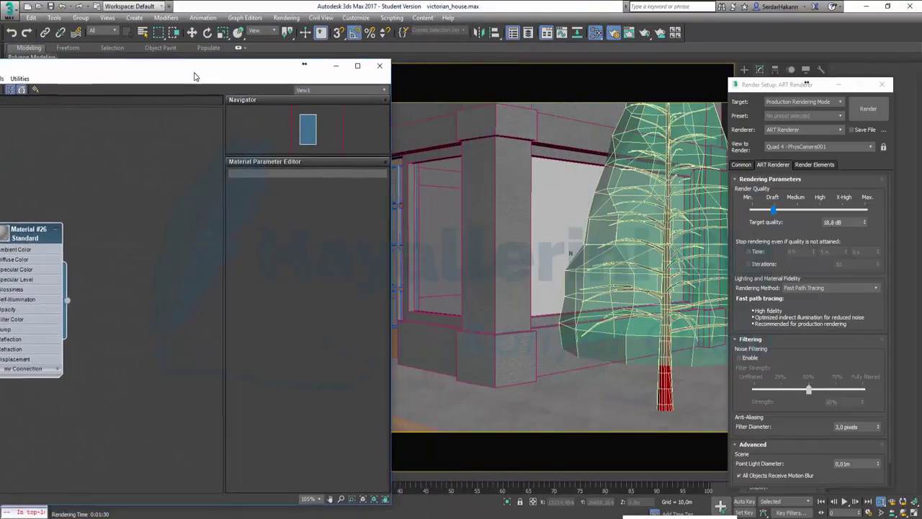
Minimize the material editor, zoom the Perspective view, and turn off Selection Lock
{"action": "mouse_move", "coordinate": [12, 232]}
{"action": "left_mouse_down"}
{"action": "mouse_move", "coordinate": [109, 195]}
{"action": "mouse_move", "coordinate": [100, 193]}
{"action": "left_mouse_up"}
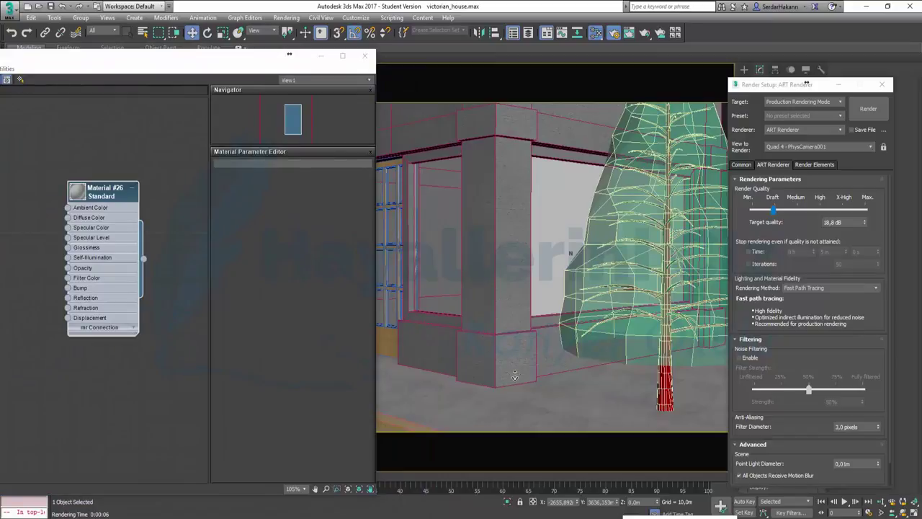
{"action": "key", "text": "p"}
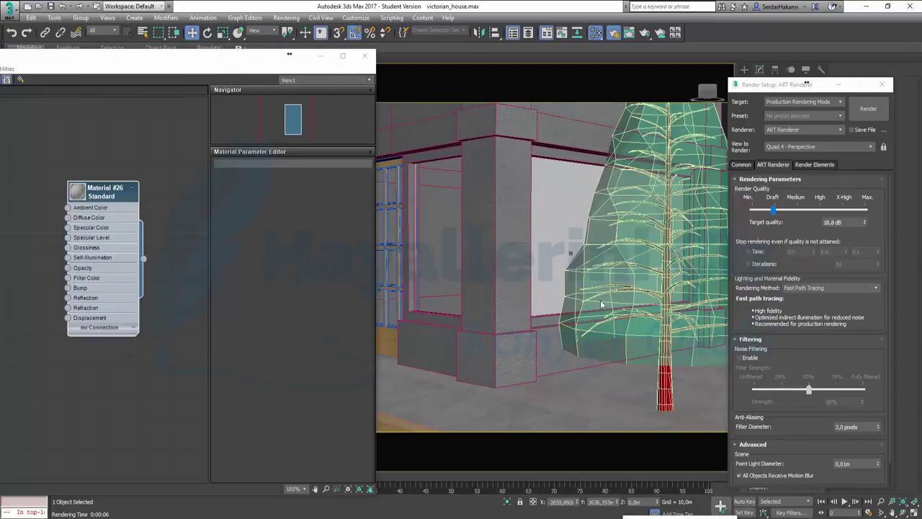
{"action": "left_click", "coordinate": [321, 57]}
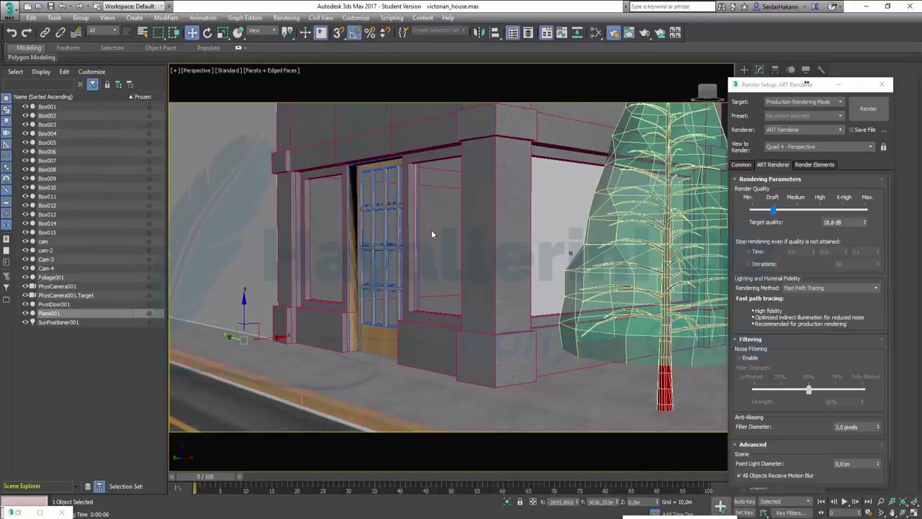
{"action": "scroll", "coordinate": [430, 232], "scroll_direction": "down", "scroll_amount": 5}
{"action": "scroll", "coordinate": [432, 231], "scroll_direction": "up", "scroll_amount": 3}
{"action": "scroll", "coordinate": [431, 228], "scroll_direction": "up", "scroll_amount": 4}
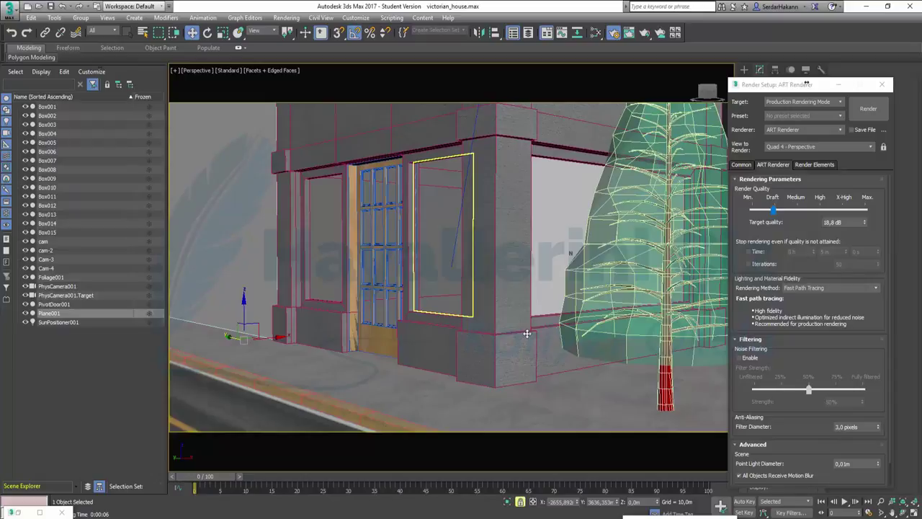
{"action": "key", "text": "space"}
Switch to the four-view layout and nudge Plane001 slightly in the Top view
{"action": "left_click", "coordinate": [913, 512]}
{"action": "right_click", "coordinate": [329, 225]}
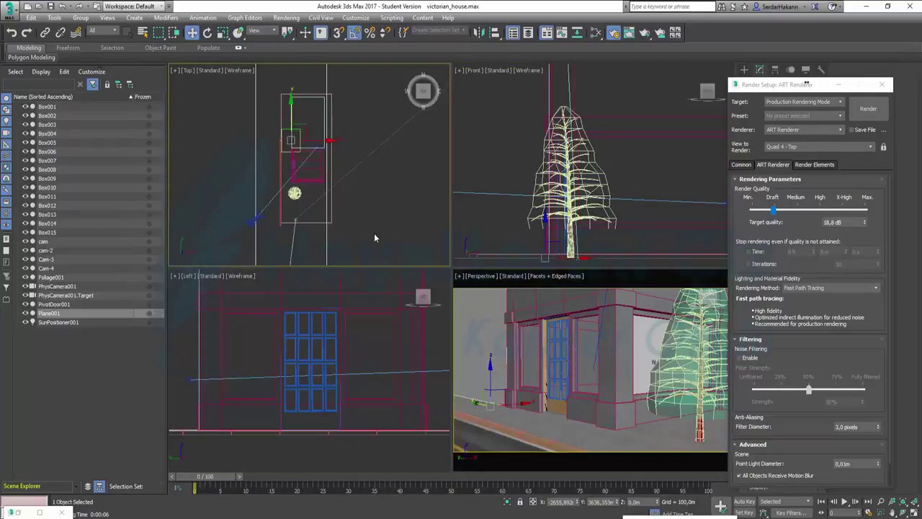
{"action": "scroll", "coordinate": [374, 233], "scroll_direction": "down", "scroll_amount": 3}
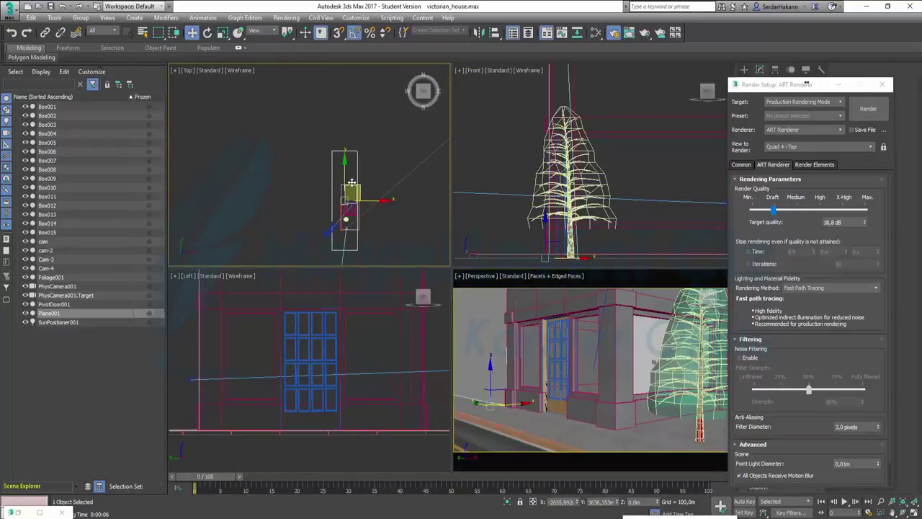
{"action": "left_click_drag", "start_coordinate": [345, 165], "coordinate": [351, 170]}
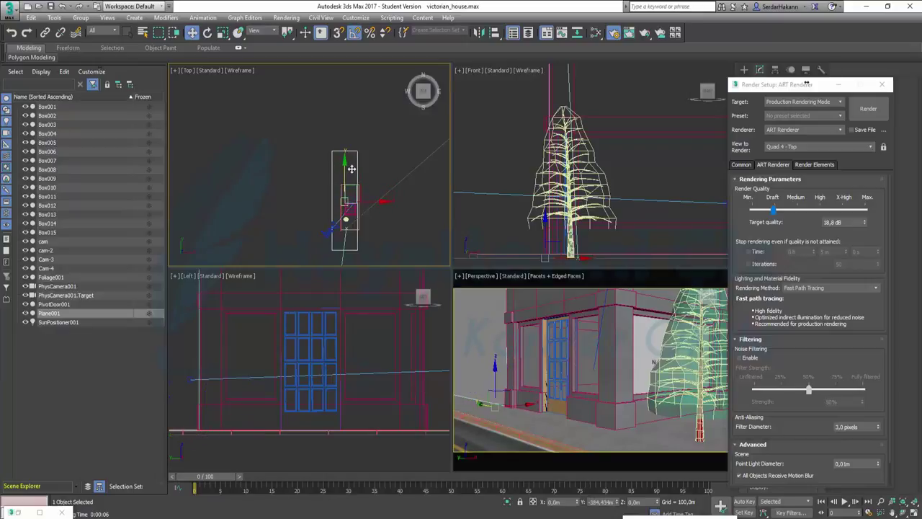
Close Render Setup, check the plane's mapping gizmo, and clear the selection
{"action": "right_click", "coordinate": [518, 144]}
{"action": "left_click", "coordinate": [839, 86]}
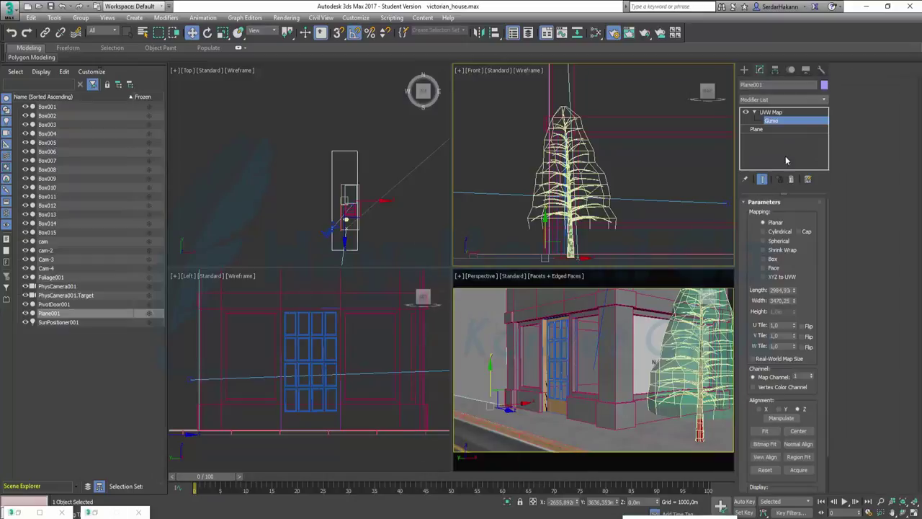
{"action": "left_click", "coordinate": [754, 114]}
{"action": "left_click", "coordinate": [754, 114]}
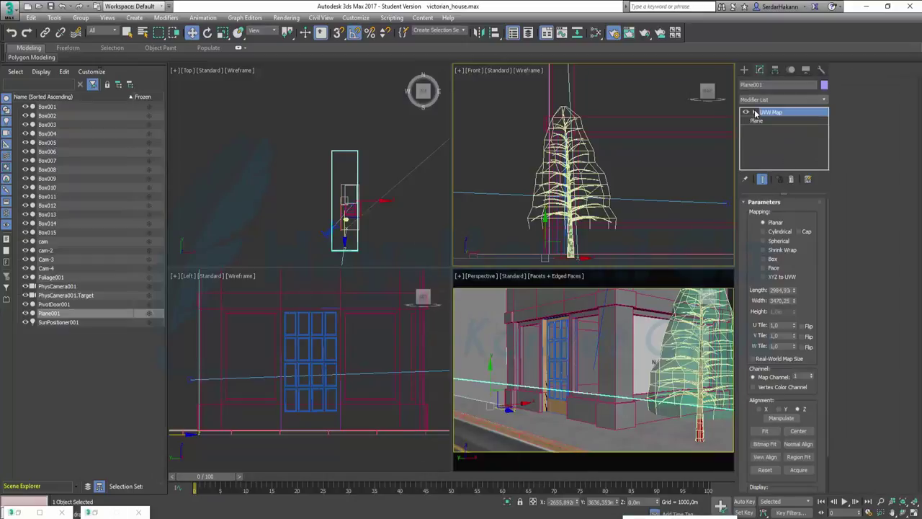
{"action": "left_click", "coordinate": [388, 147]}
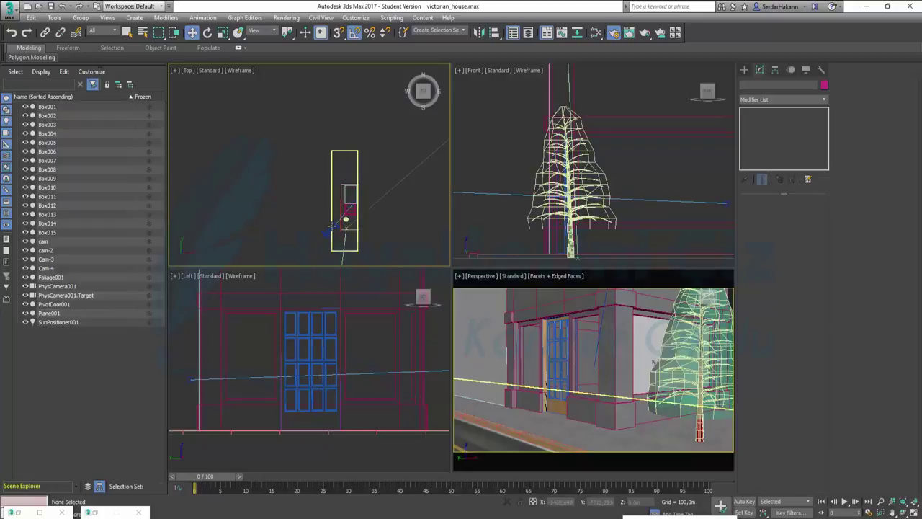
Delete PhysCamera001 with its target, then delete SunPositioner001 in the Top view
{"action": "left_click", "coordinate": [330, 229]}
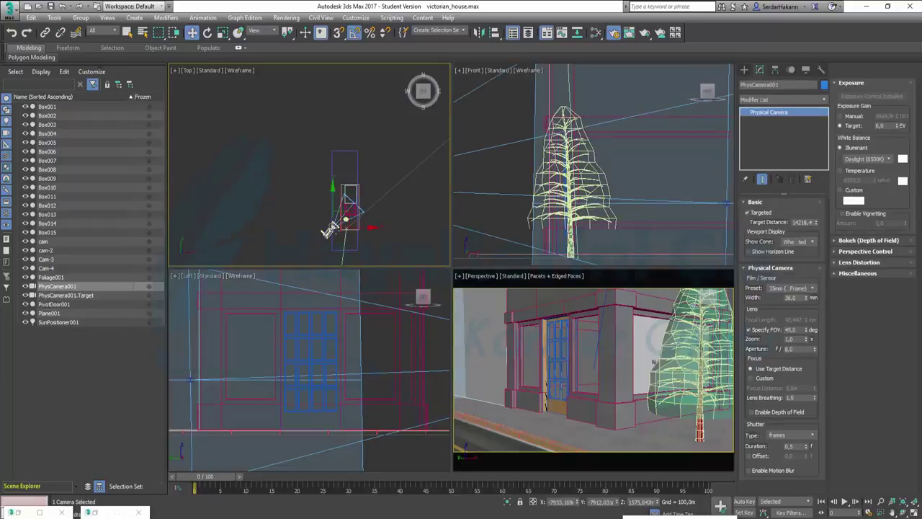
{"action": "key", "text": "Delete"}
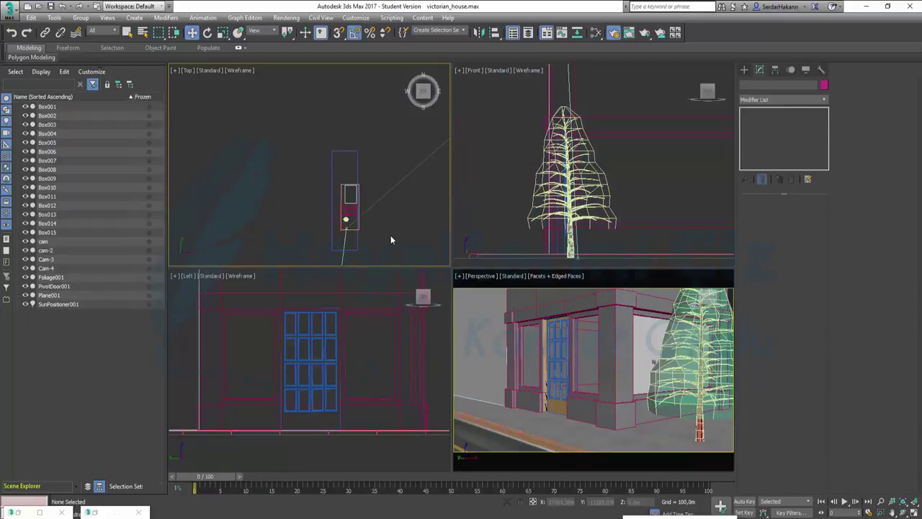
{"action": "key", "text": "ctrl+a"}
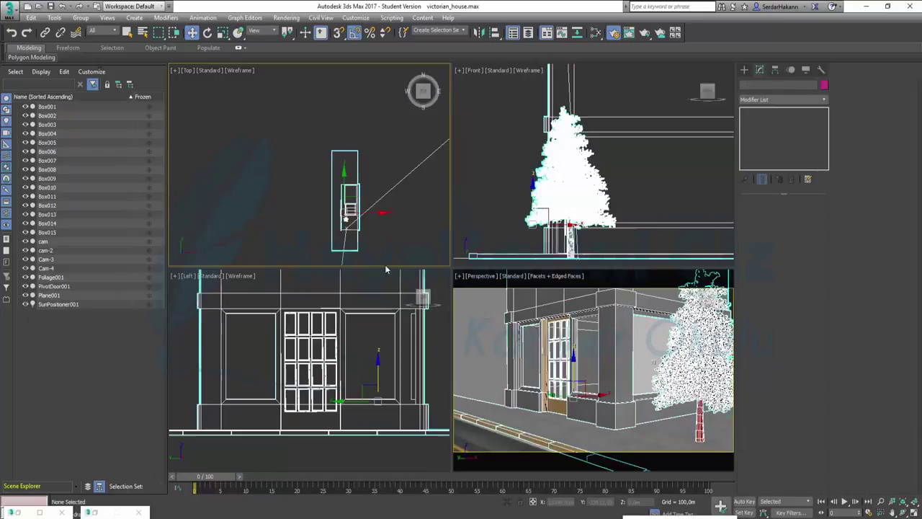
{"action": "left_click", "coordinate": [390, 230]}
{"action": "left_click", "coordinate": [391, 231]}
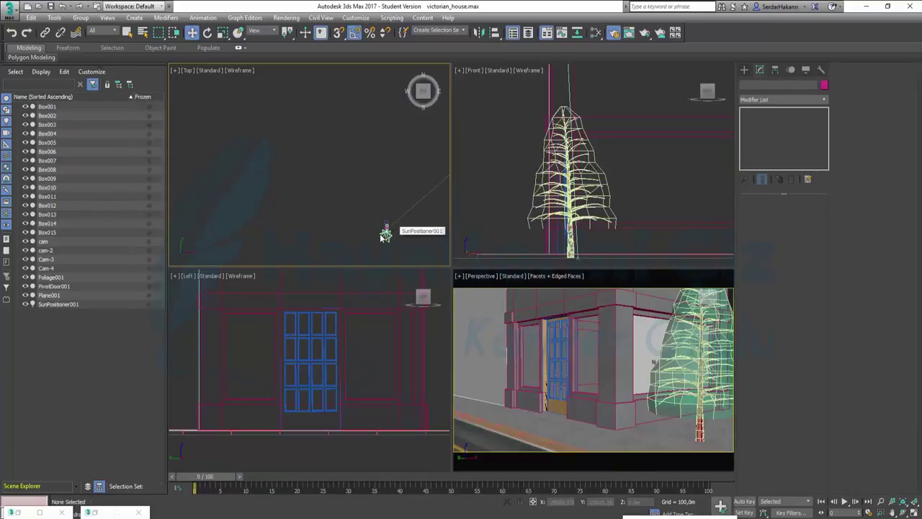
{"action": "left_click", "coordinate": [389, 239]}
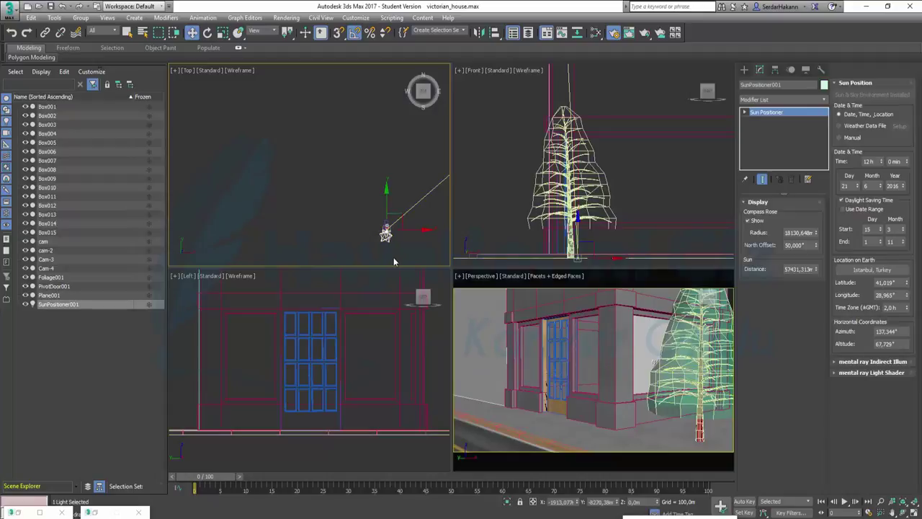
{"action": "key", "text": "Delete"}
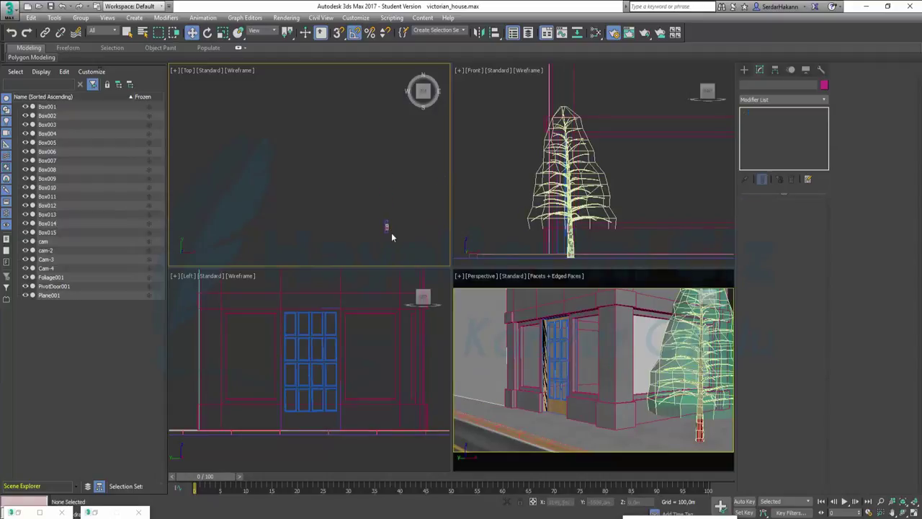
Select all objects in the Top view, then Ctrl-click Foliage001 to exclude the tree
{"action": "scroll", "coordinate": [392, 233], "scroll_direction": "up", "scroll_amount": 2}
{"action": "scroll", "coordinate": [392, 233], "scroll_direction": "up", "scroll_amount": 2}
{"action": "scroll", "coordinate": [385, 212], "scroll_direction": "up", "scroll_amount": 3}
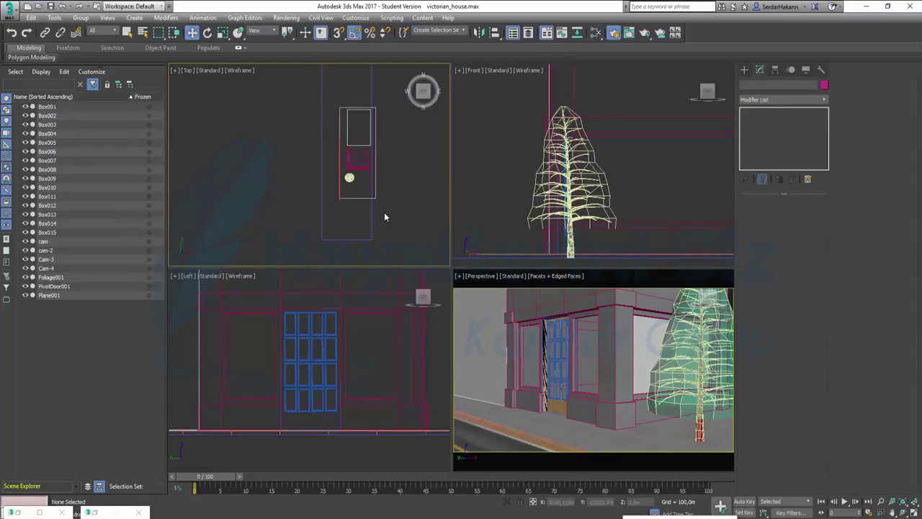
{"action": "key", "text": "ctrl+a"}
{"action": "scroll", "coordinate": [388, 170], "scroll_direction": "up", "scroll_amount": 2}
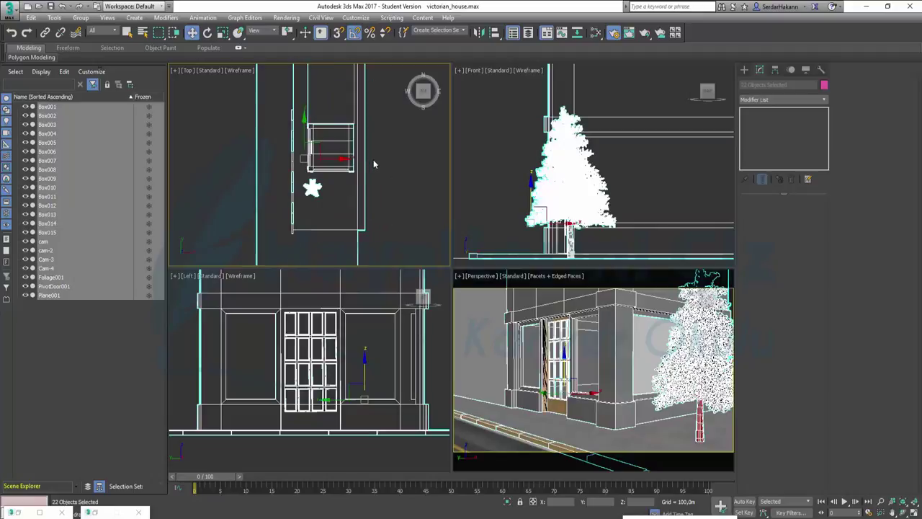
{"action": "left_click", "coordinate": [314, 190], "text": "alt"}
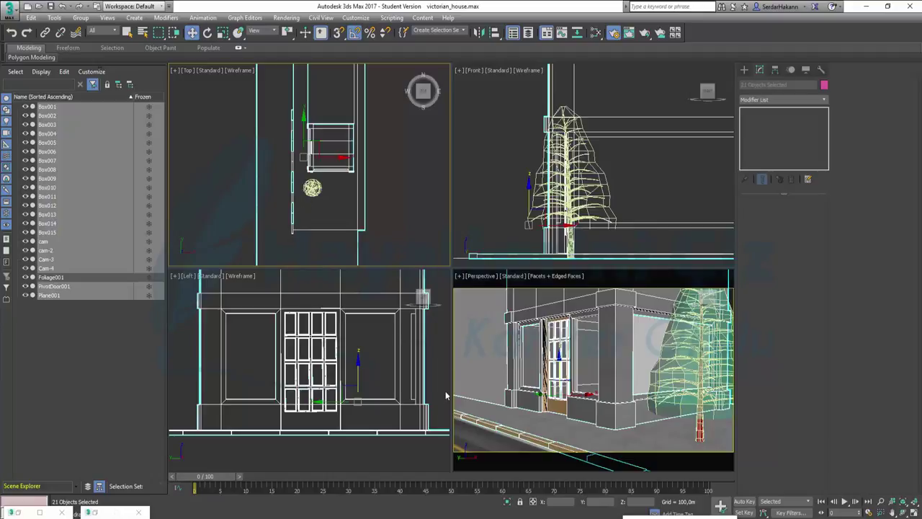
Drag Material #26 onto the selection with Assign to Selection, then minimize the editor and deselect
{"action": "key", "text": "m"}
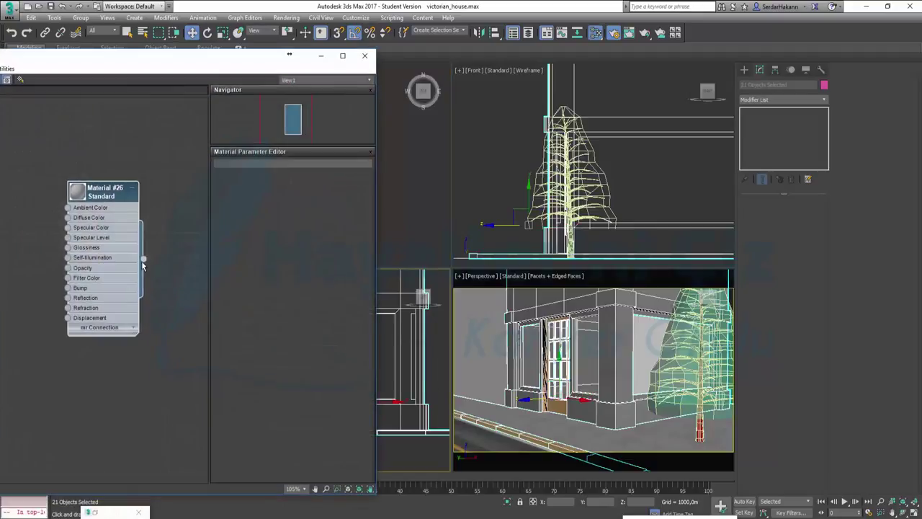
{"action": "left_click_drag", "start_coordinate": [143, 261], "coordinate": [581, 418]}
{"action": "left_click", "coordinate": [435, 286]}
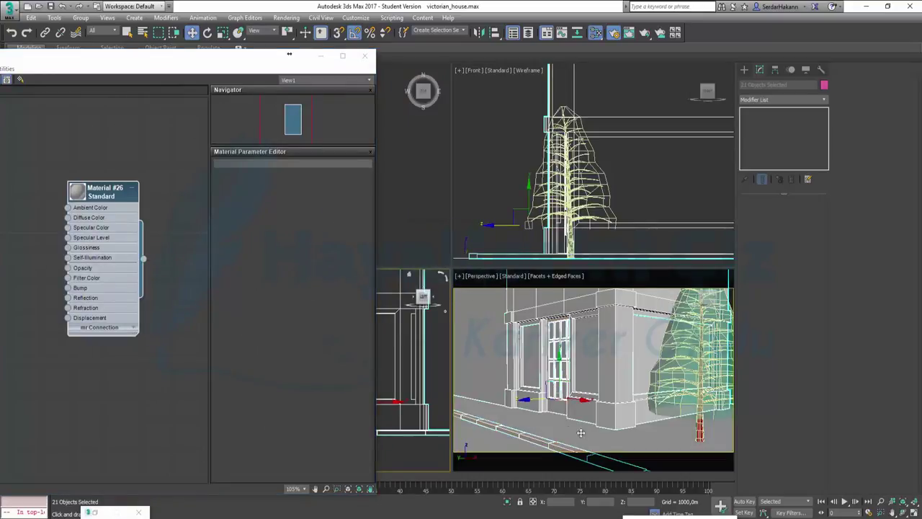
{"action": "left_click", "coordinate": [607, 391]}
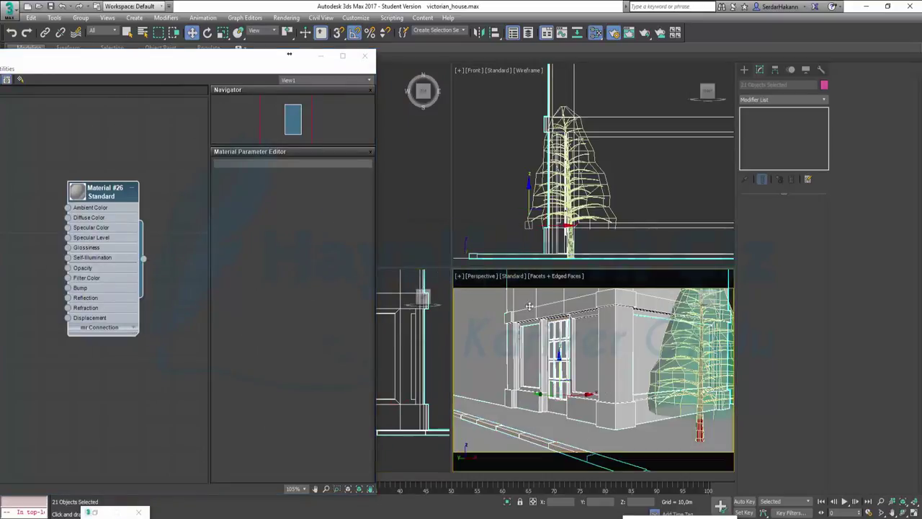
{"action": "left_click", "coordinate": [322, 61]}
{"action": "left_click", "coordinate": [482, 366]}
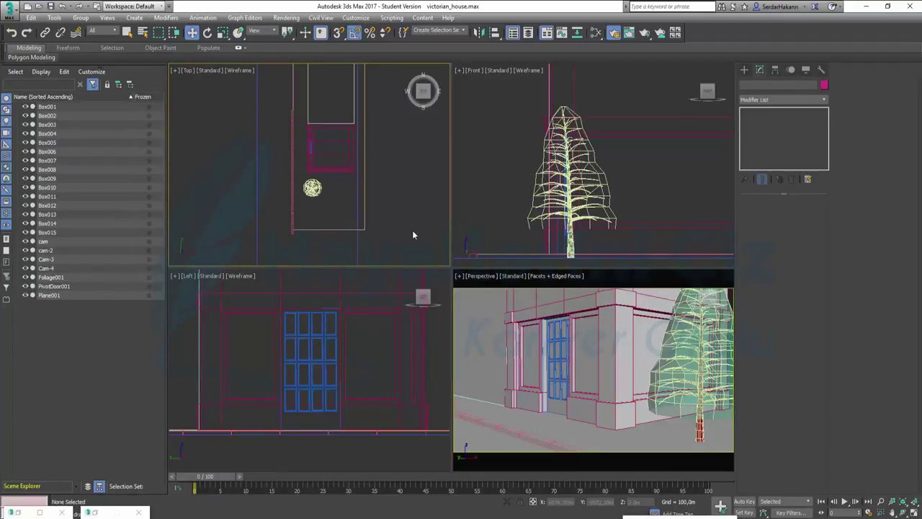
{"action": "scroll", "coordinate": [412, 229], "scroll_direction": "down", "scroll_amount": 3}
{"action": "scroll", "coordinate": [397, 221], "scroll_direction": "down", "scroll_amount": 2}
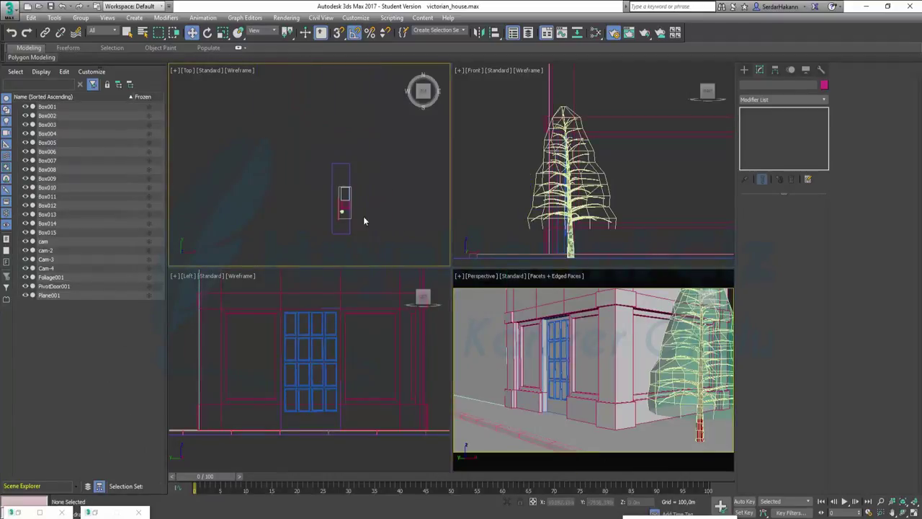
Render the Perspective view with Shift+Q, then cancel and close the grainy result
{"action": "right_click", "coordinate": [616, 360]}
{"action": "key", "text": "shift+q"}
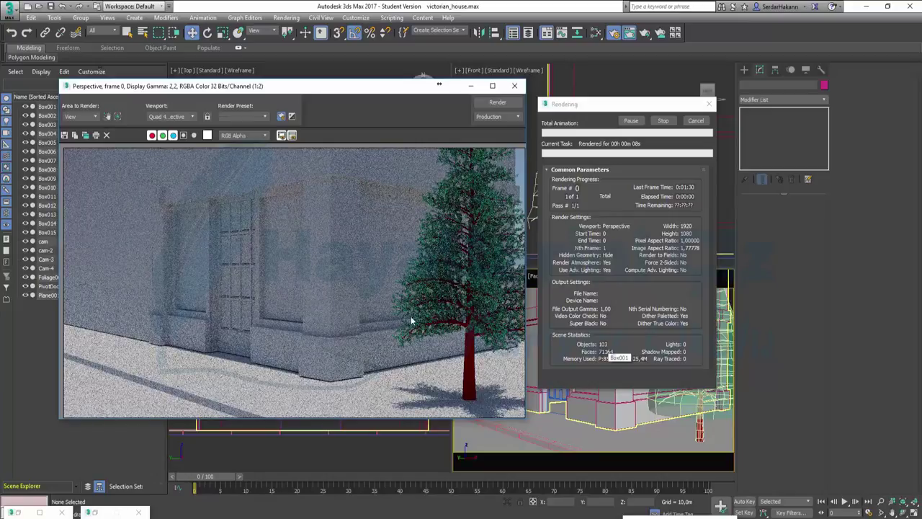
{"action": "left_click", "coordinate": [696, 120]}
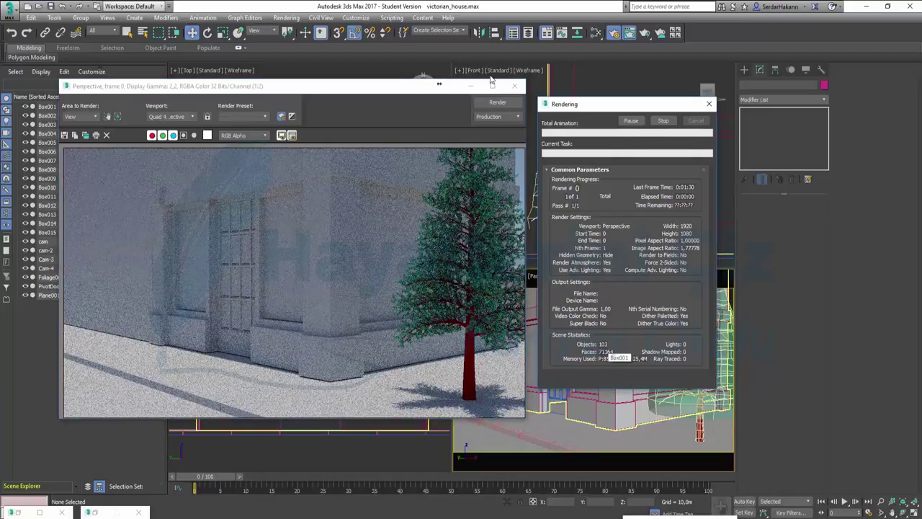
{"action": "left_click", "coordinate": [516, 91]}
Remove the background environment map and set Exposure Control to <no exposure control>
{"action": "key", "text": "8"}
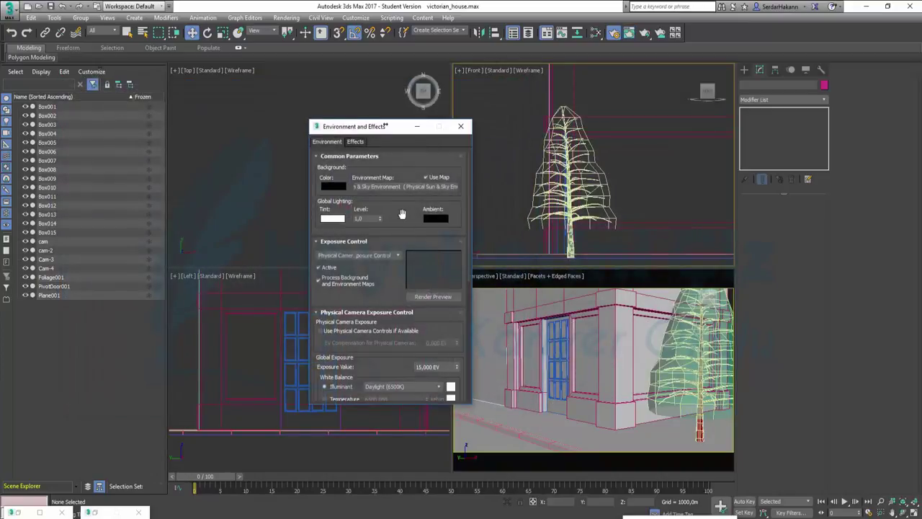
{"action": "right_click", "coordinate": [404, 188]}
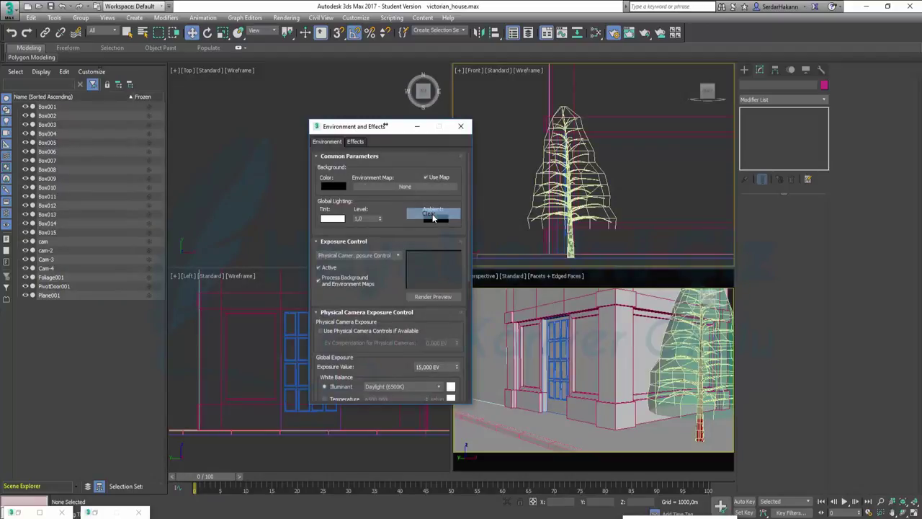
{"action": "left_click", "coordinate": [428, 213]}
{"action": "left_click", "coordinate": [363, 255]}
{"action": "left_click", "coordinate": [353, 270]}
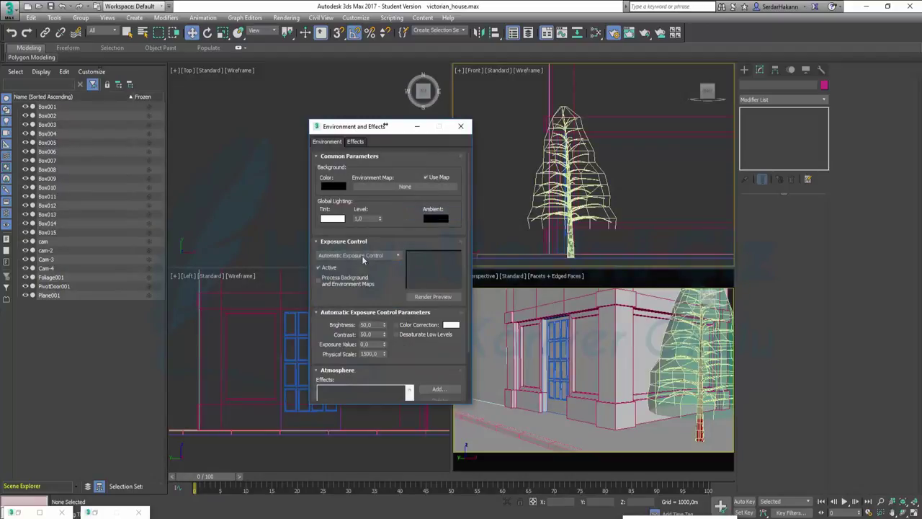
{"action": "left_click", "coordinate": [363, 255]}
{"action": "left_click", "coordinate": [365, 265]}
{"action": "left_click", "coordinate": [461, 126]}
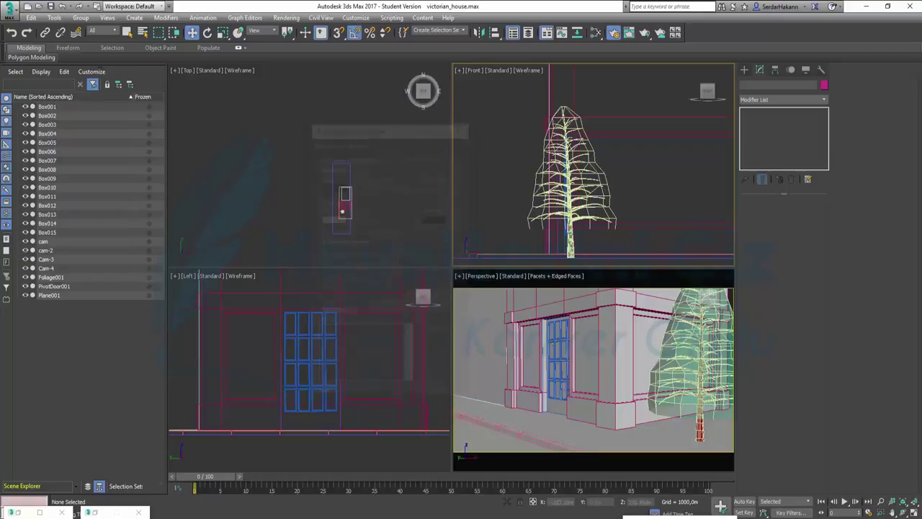
Run a test render of the Perspective view, then cancel and close it
{"action": "key", "text": "shift+q"}
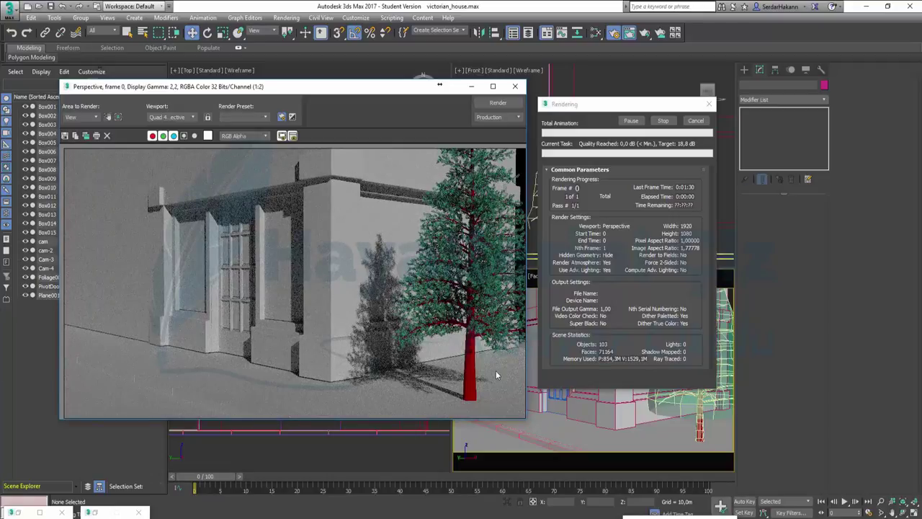
{"action": "left_click", "coordinate": [702, 122]}
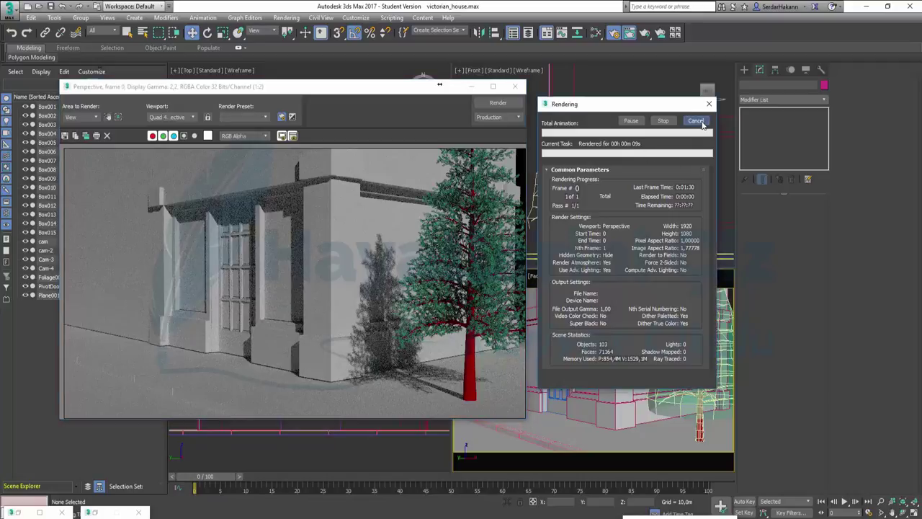
{"action": "left_click", "coordinate": [514, 86]}
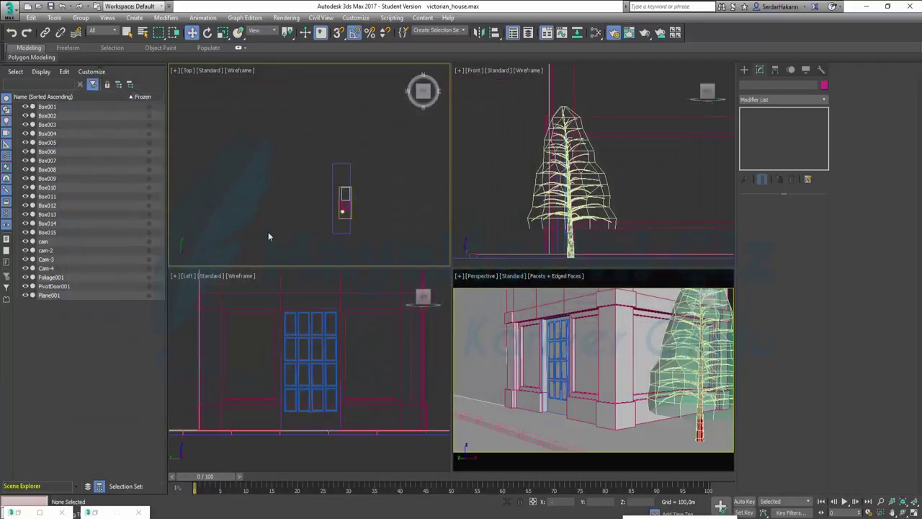
Recentre the Top view on the door and bring up the Photometric light types in the Create panel
{"action": "scroll", "coordinate": [270, 209], "scroll_direction": "down", "scroll_amount": 3}
{"action": "scroll", "coordinate": [287, 205], "scroll_direction": "up", "scroll_amount": 5}
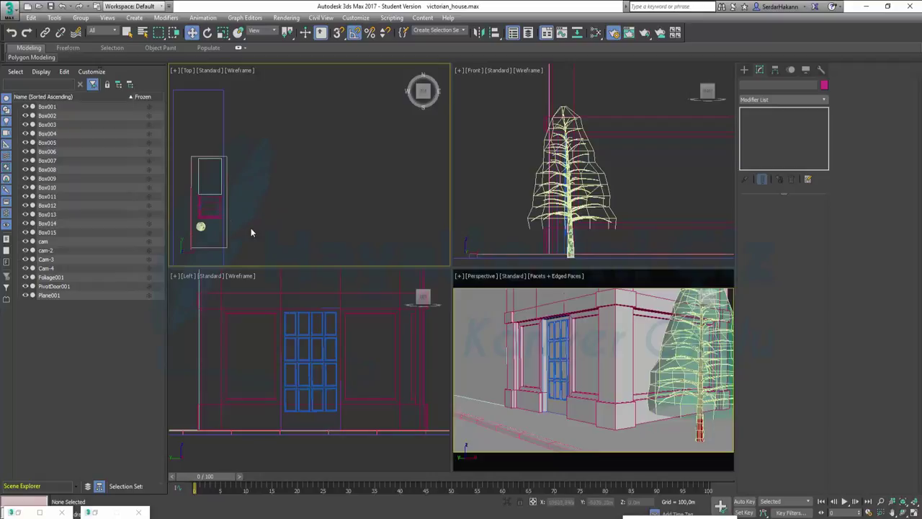
{"action": "middle_click_drag", "start_coordinate": [251, 232], "coordinate": [375, 173]}
{"action": "middle_click_drag", "start_coordinate": [384, 214], "coordinate": [375, 227]}
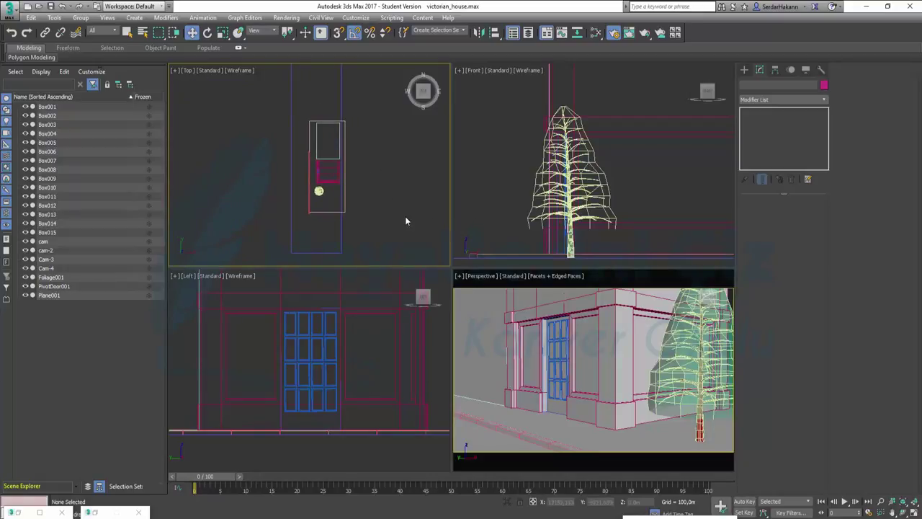
{"action": "left_click", "coordinate": [744, 70]}
{"action": "left_click", "coordinate": [767, 83]}
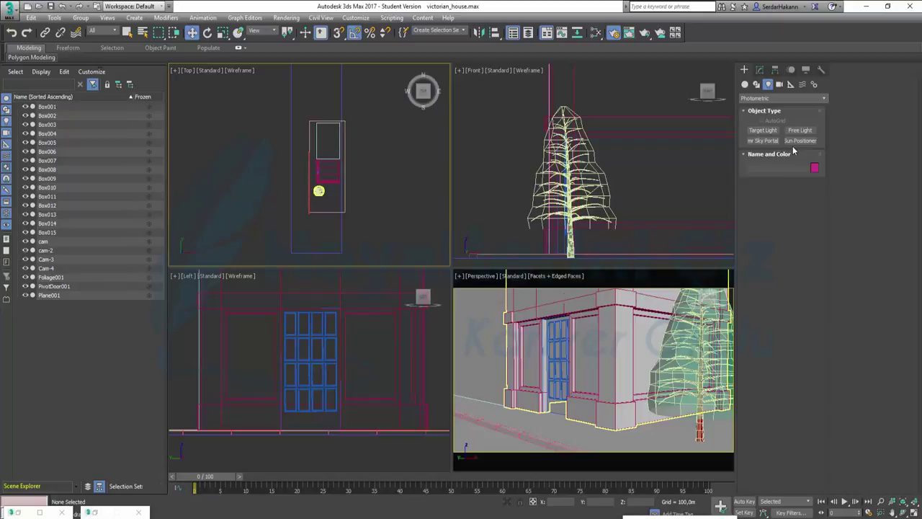
Place a Sun Positioner in the Top view, sizing its compass rose and sun distance
{"action": "left_click", "coordinate": [800, 140]}
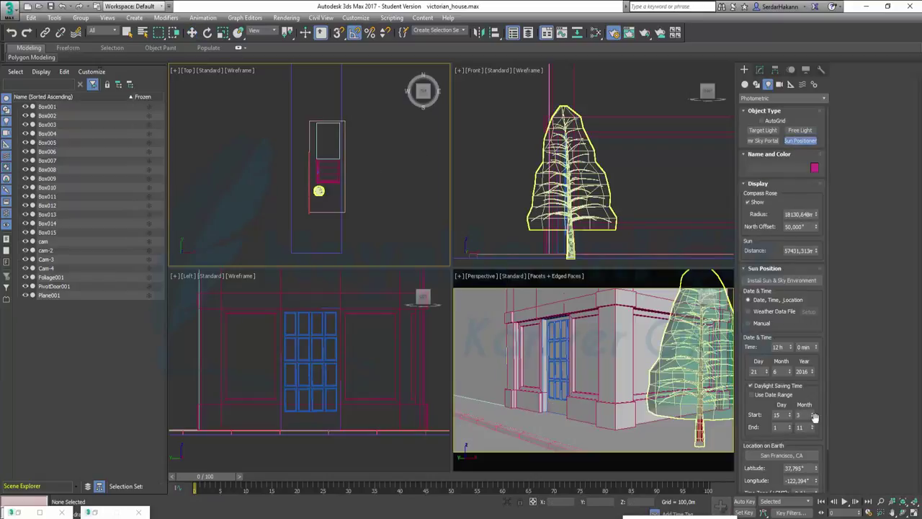
{"action": "scroll", "coordinate": [302, 204], "scroll_direction": "down", "scroll_amount": 3}
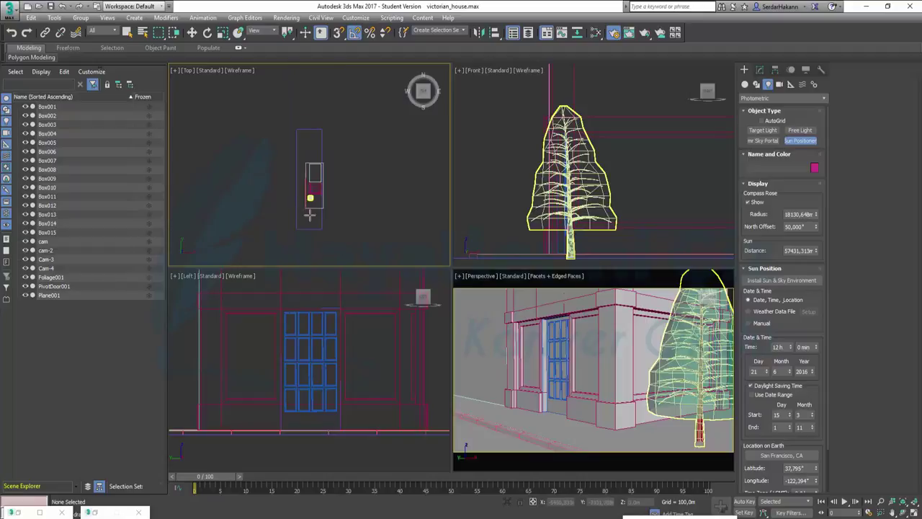
{"action": "middle_click_drag", "start_coordinate": [343, 220], "coordinate": [395, 185]}
{"action": "left_click_drag", "start_coordinate": [313, 238], "coordinate": [291, 246]}
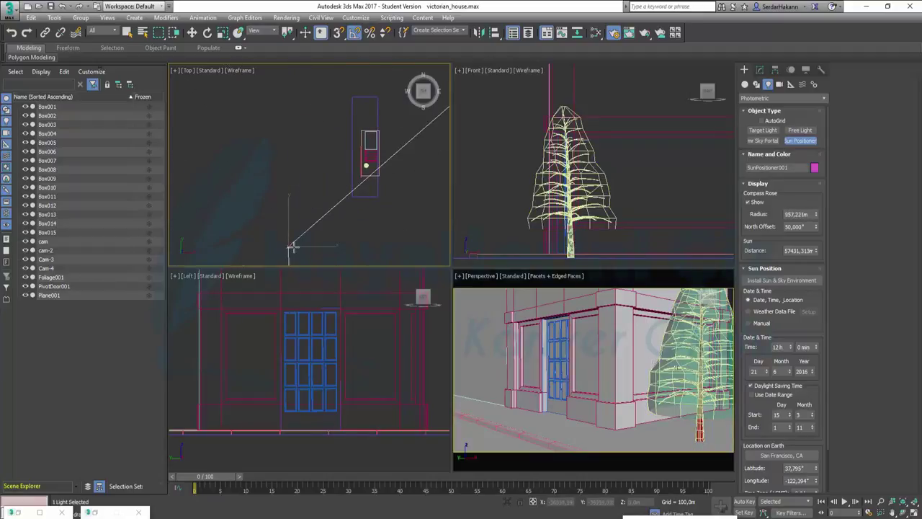
{"action": "mouse_move", "coordinate": [291, 247]}
{"action": "left_mouse_down"}
{"action": "mouse_move", "coordinate": [321, 228]}
{"action": "mouse_move", "coordinate": [325, 212]}
{"action": "left_mouse_up"}
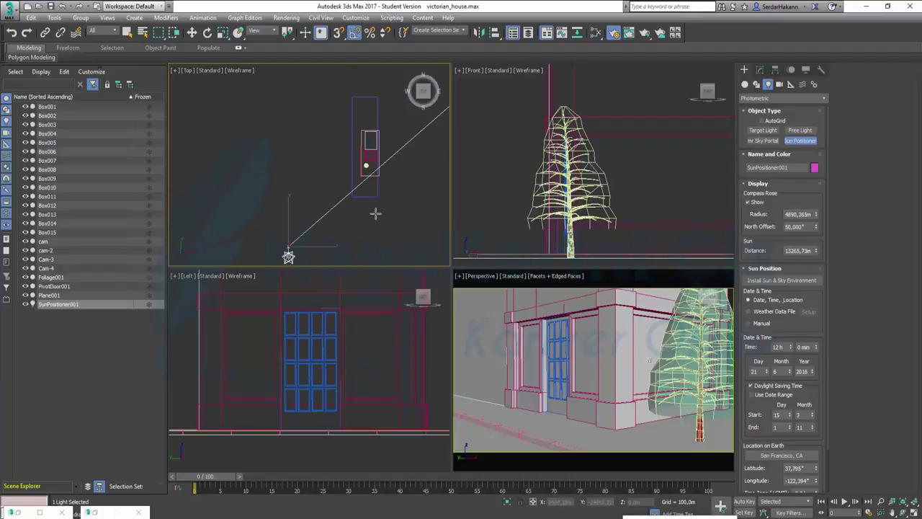
{"action": "left_click", "coordinate": [439, 496]}
Show SunPositioner001's parameters in the Modify panel and maximize the Perspective view
{"action": "scroll", "coordinate": [364, 231], "scroll_direction": "down", "scroll_amount": 4}
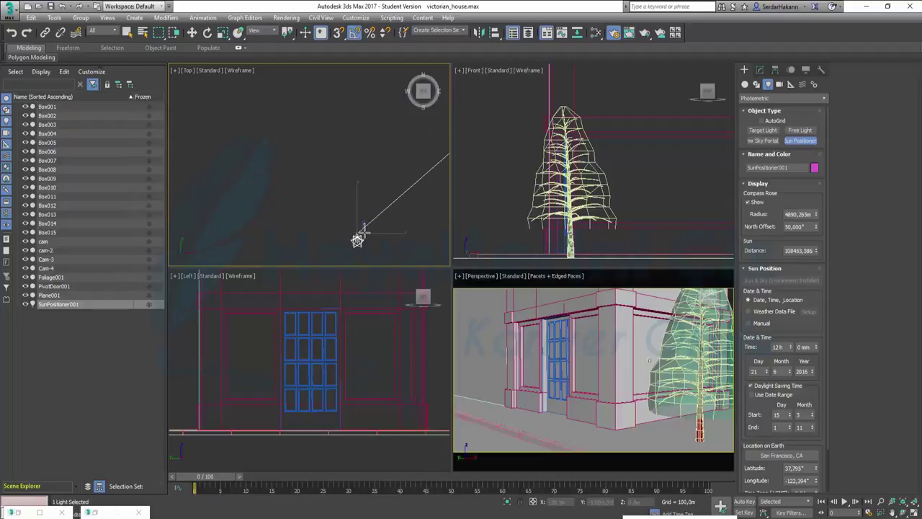
{"action": "scroll", "coordinate": [363, 245], "scroll_direction": "down", "scroll_amount": 2}
{"action": "key", "text": "w"}
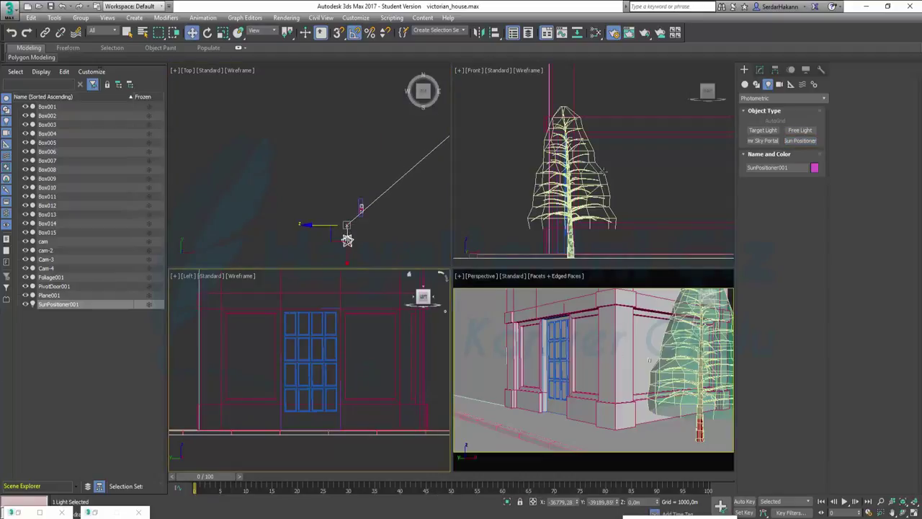
{"action": "scroll", "coordinate": [638, 161], "scroll_direction": "down", "scroll_amount": 4}
{"action": "scroll", "coordinate": [638, 158], "scroll_direction": "down", "scroll_amount": 4}
{"action": "scroll", "coordinate": [627, 161], "scroll_direction": "down", "scroll_amount": 2}
{"action": "scroll", "coordinate": [621, 164], "scroll_direction": "down", "scroll_amount": 2}
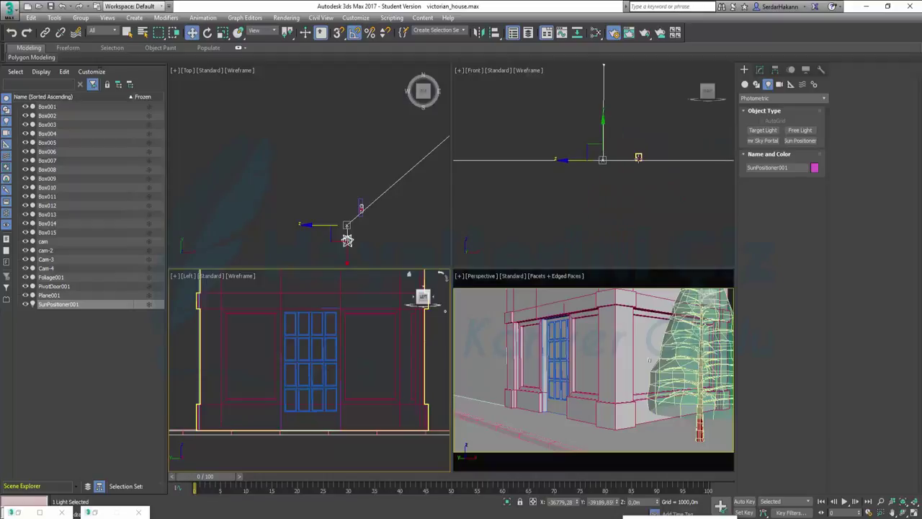
{"action": "middle_click", "coordinate": [619, 391]}
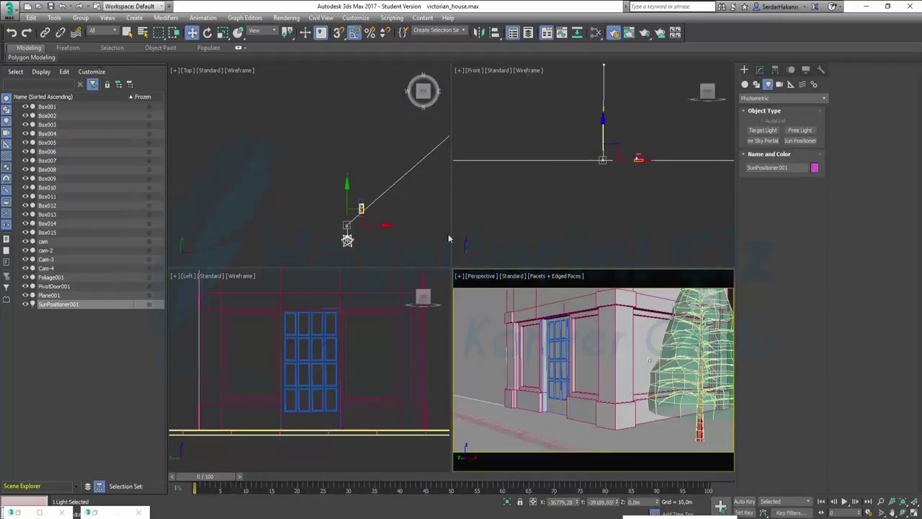
{"action": "left_click", "coordinate": [760, 69]}
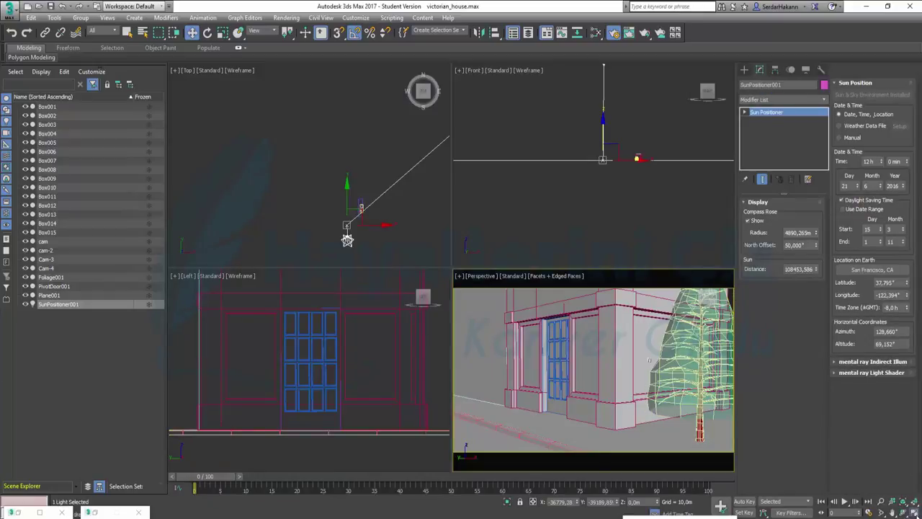
{"action": "key", "text": "alt+w"}
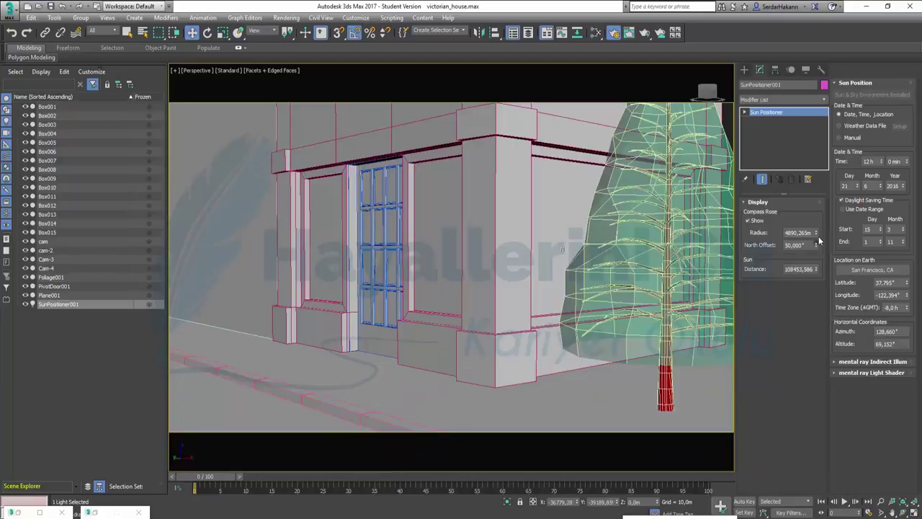
Open the Geographic Location dialog from the Location on Earth (San Francisco, CA) button
{"action": "left_click", "coordinate": [816, 243]}
{"action": "left_click", "coordinate": [870, 272]}
Choose the Europe map, pick Istanbul, Turkey as the city, and confirm
{"action": "left_click", "coordinate": [442, 187]}
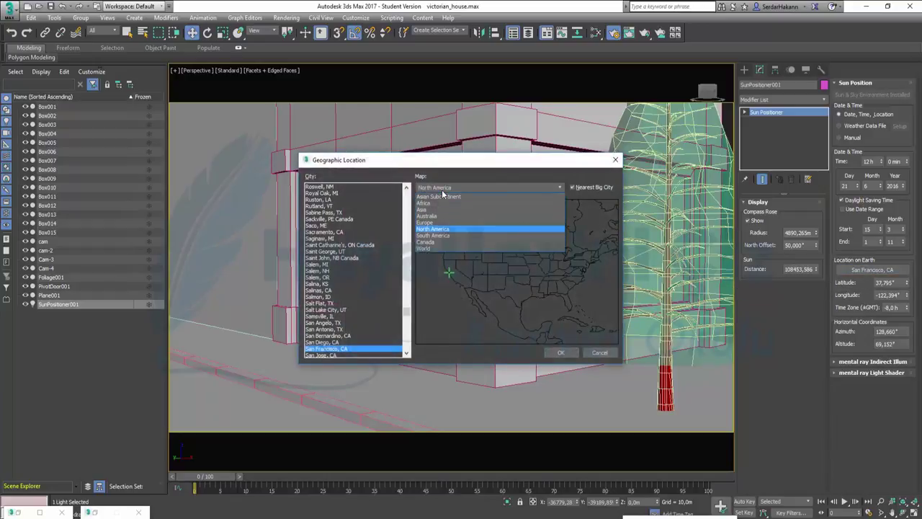
{"action": "left_click", "coordinate": [441, 226]}
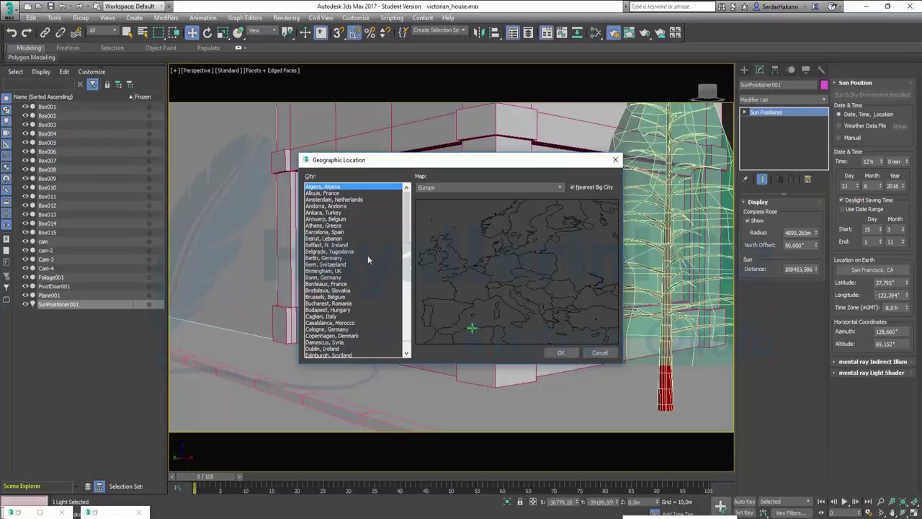
{"action": "scroll", "coordinate": [367, 259], "scroll_direction": "down", "scroll_amount": 3}
{"action": "scroll", "coordinate": [368, 259], "scroll_direction": "down", "scroll_amount": 2}
{"action": "scroll", "coordinate": [368, 260], "scroll_direction": "down", "scroll_amount": 2}
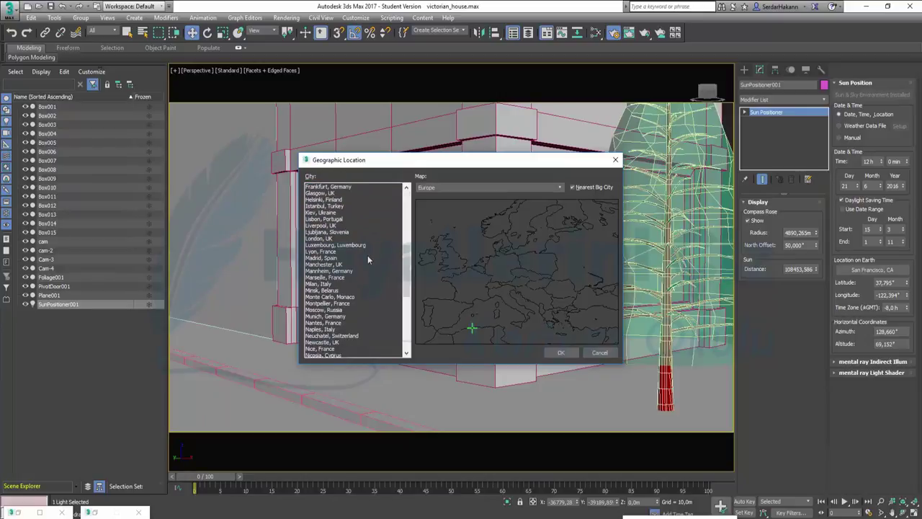
{"action": "scroll", "coordinate": [367, 259], "scroll_direction": "down", "scroll_amount": 1}
{"action": "scroll", "coordinate": [367, 259], "scroll_direction": "down", "scroll_amount": 3}
{"action": "scroll", "coordinate": [368, 259], "scroll_direction": "up", "scroll_amount": 2}
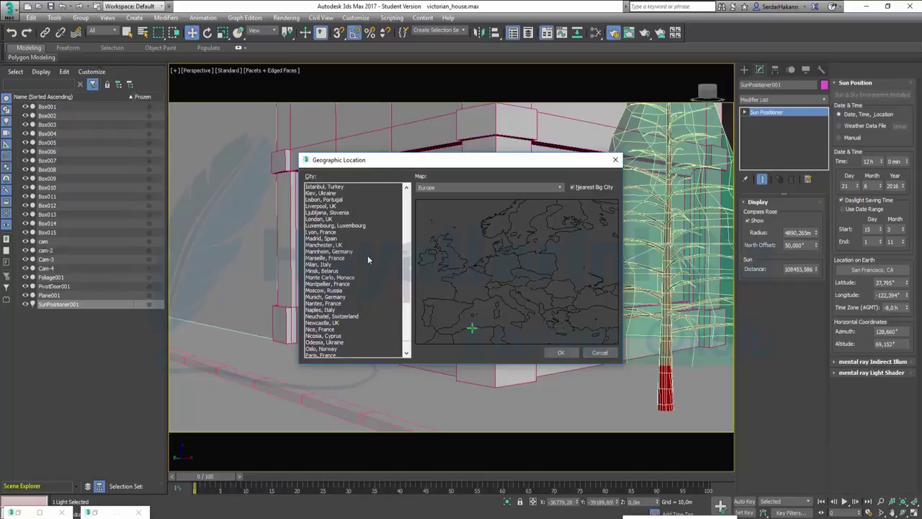
{"action": "scroll", "coordinate": [368, 260], "scroll_direction": "up", "scroll_amount": 1}
{"action": "scroll", "coordinate": [367, 255], "scroll_direction": "up", "scroll_amount": 1}
{"action": "left_click", "coordinate": [314, 206]}
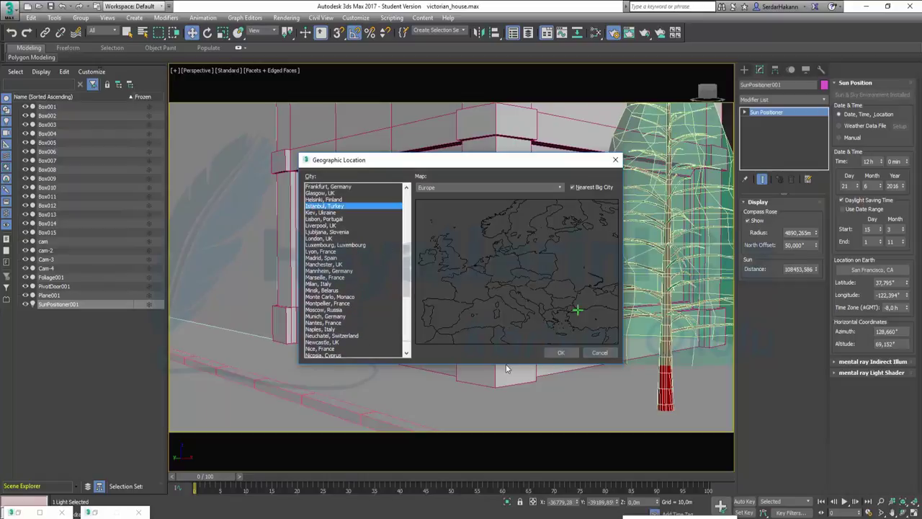
{"action": "left_click", "coordinate": [561, 353]}
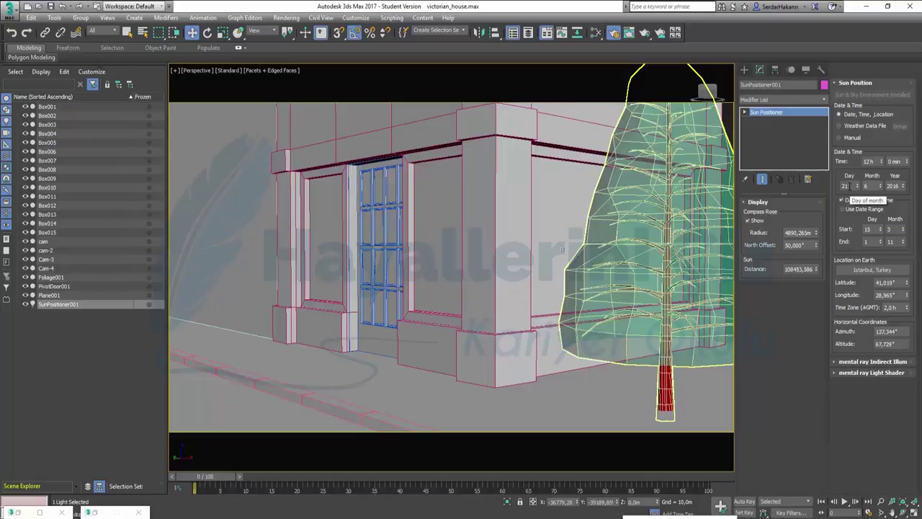
Change the sun's date to day 8, month 5 (8/5/2016) and adjust the hour
{"action": "double_click", "coordinate": [850, 185]}
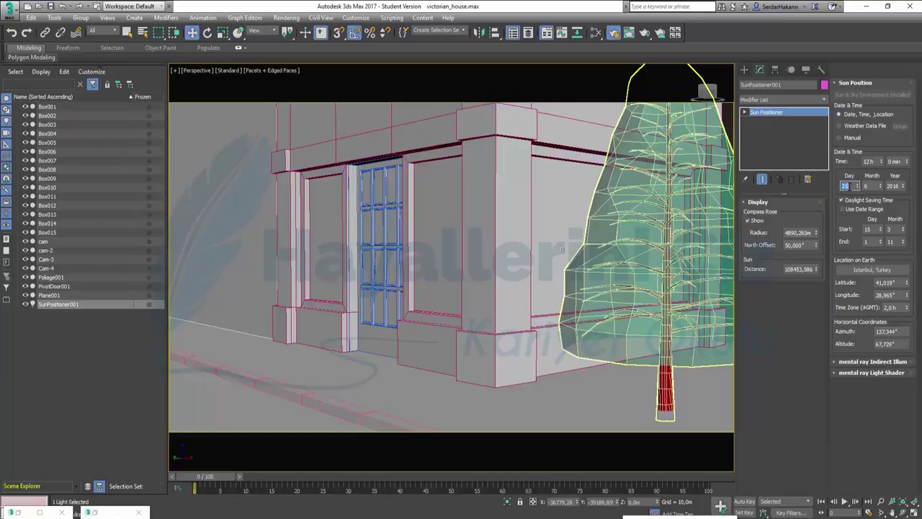
{"action": "type", "text": "8"}
{"action": "double_click", "coordinate": [872, 186]}
{"action": "type", "text": "5"}
{"action": "key", "text": "Return"}
{"action": "left_click", "coordinate": [858, 410]}
{"action": "double_click", "coordinate": [854, 185]}
{"action": "left_click", "coordinate": [800, 411]}
{"action": "left_click", "coordinate": [882, 161]}
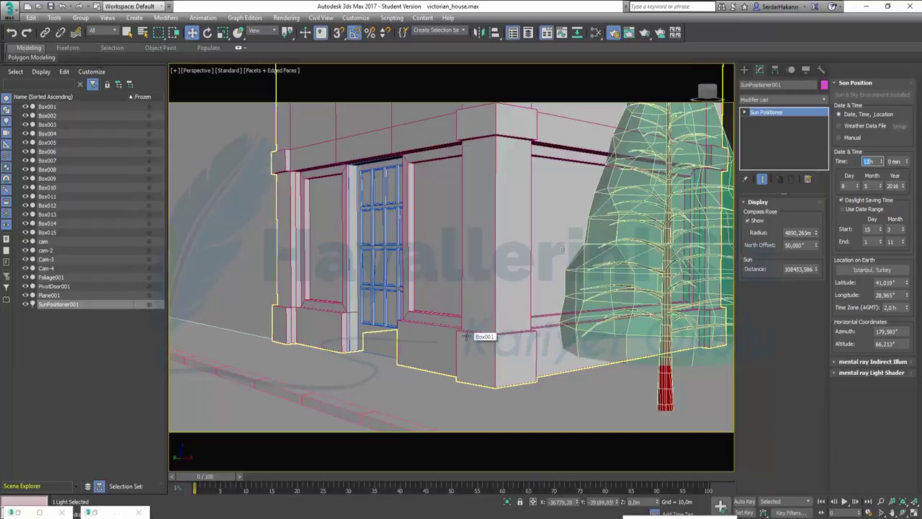
Render the sunlit Perspective view, close the frame, and zoom the view out slightly
{"action": "left_click", "coordinate": [636, 427]}
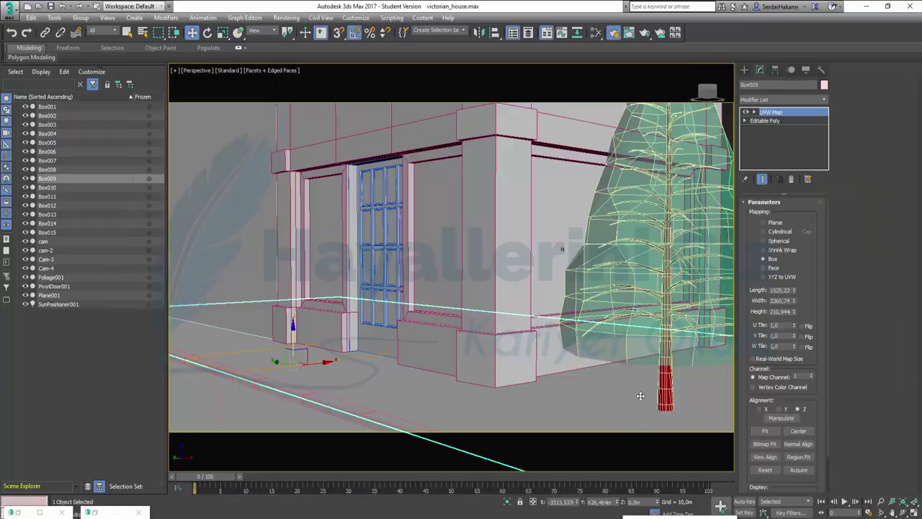
{"action": "key", "text": "shift+q"}
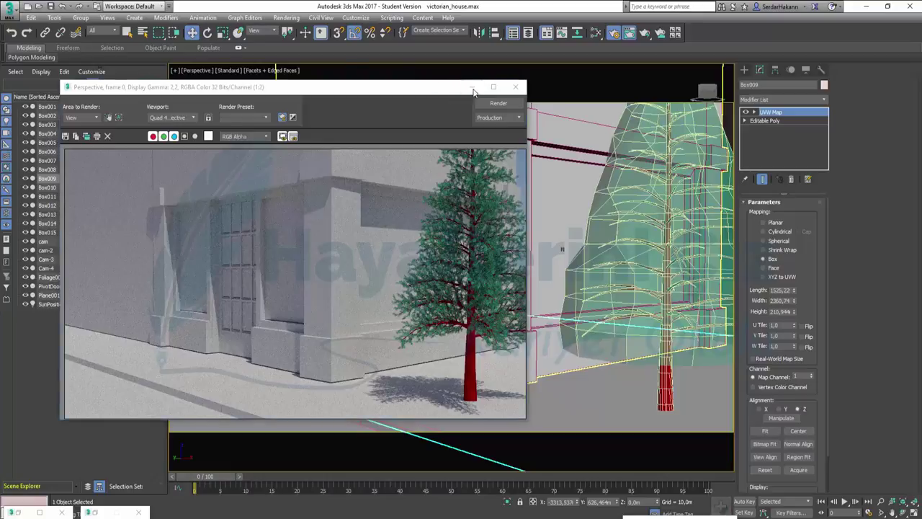
{"action": "left_click", "coordinate": [472, 86]}
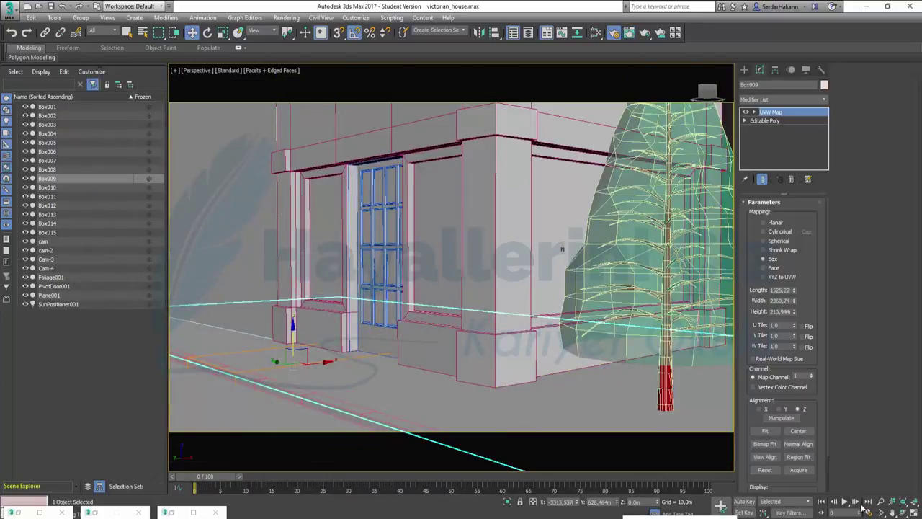
{"action": "left_click", "coordinate": [885, 502]}
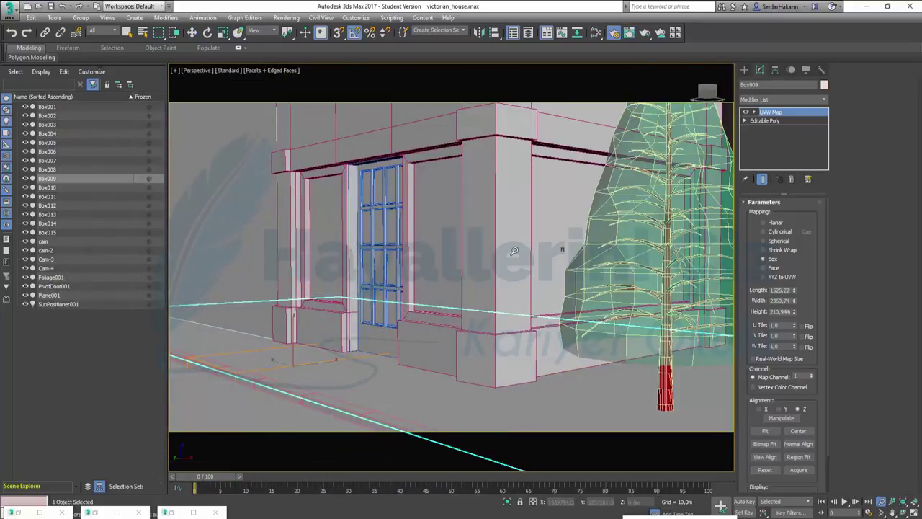
{"action": "left_click_drag", "start_coordinate": [514, 248], "coordinate": [517, 273]}
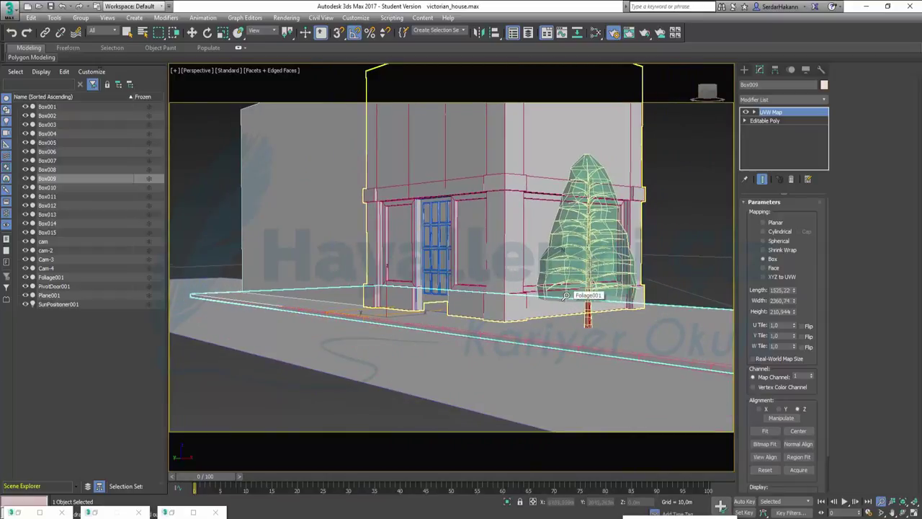
Re-render the Perspective view and open Environment and Effects showing 15,000 EV exposure
{"action": "key", "text": "shift+q"}
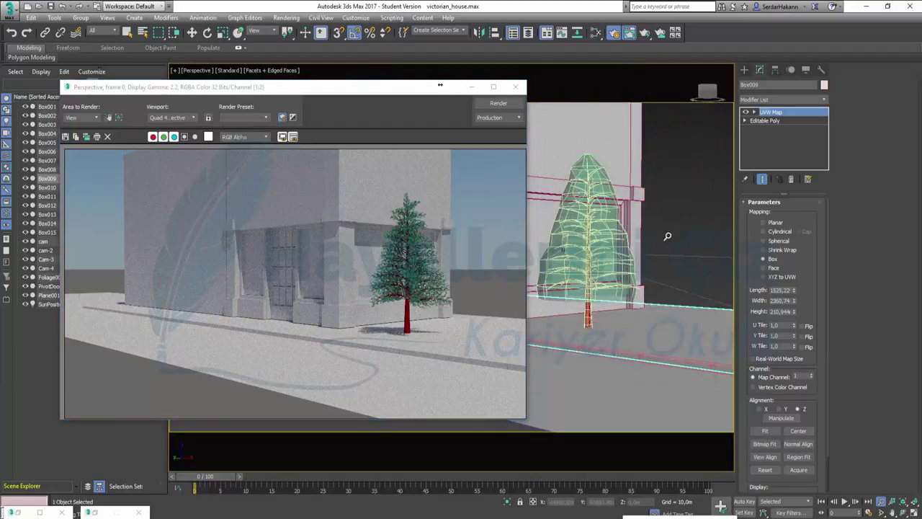
{"action": "key", "text": "8"}
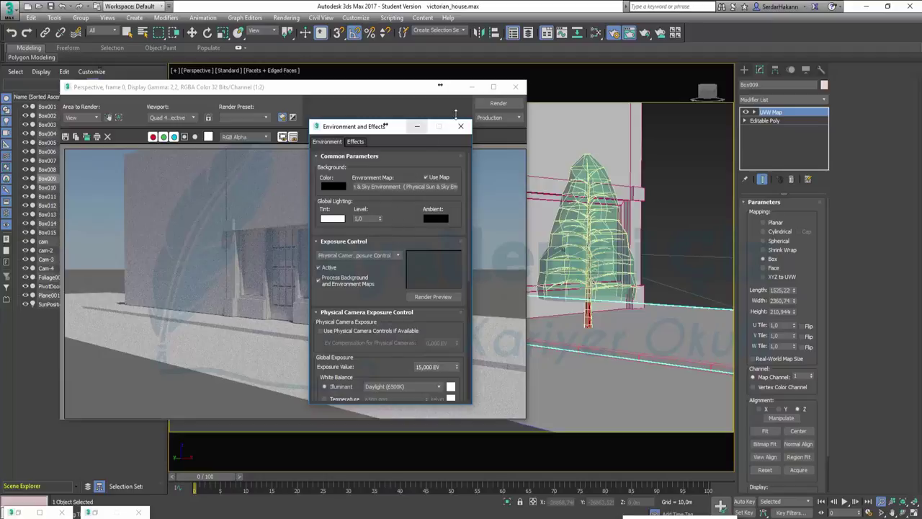
Frame the storefront window close up and create PhysCamera001 from that view with Ctrl+C
{"action": "left_click", "coordinate": [462, 128]}
{"action": "left_click", "coordinate": [514, 88]}
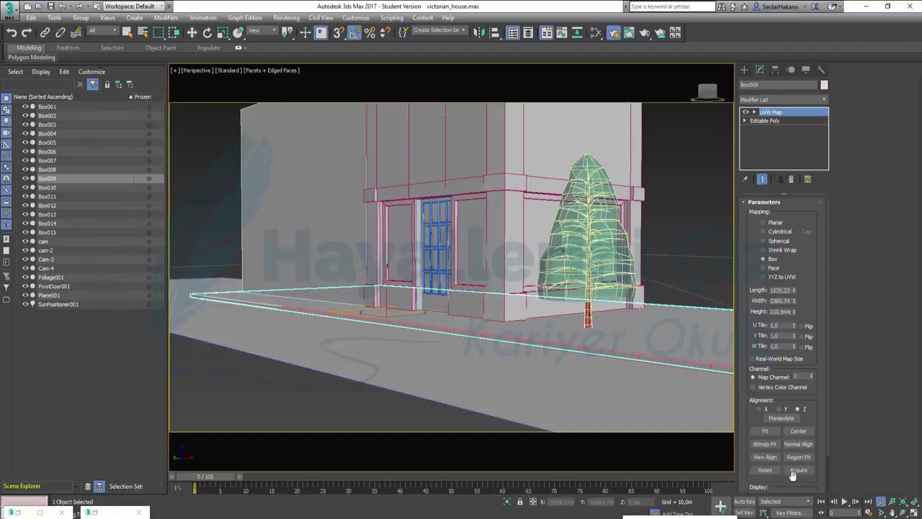
{"action": "scroll", "coordinate": [465, 276], "scroll_direction": "up", "scroll_amount": 2}
{"action": "scroll", "coordinate": [464, 276], "scroll_direction": "up", "scroll_amount": 3}
{"action": "scroll", "coordinate": [465, 276], "scroll_direction": "up", "scroll_amount": 2}
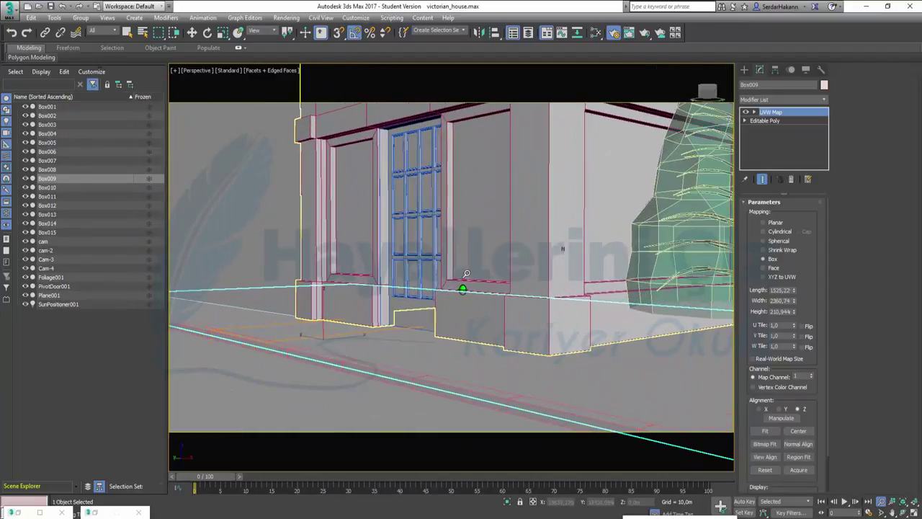
{"action": "middle_click_drag", "start_coordinate": [500, 255], "coordinate": [498, 279]}
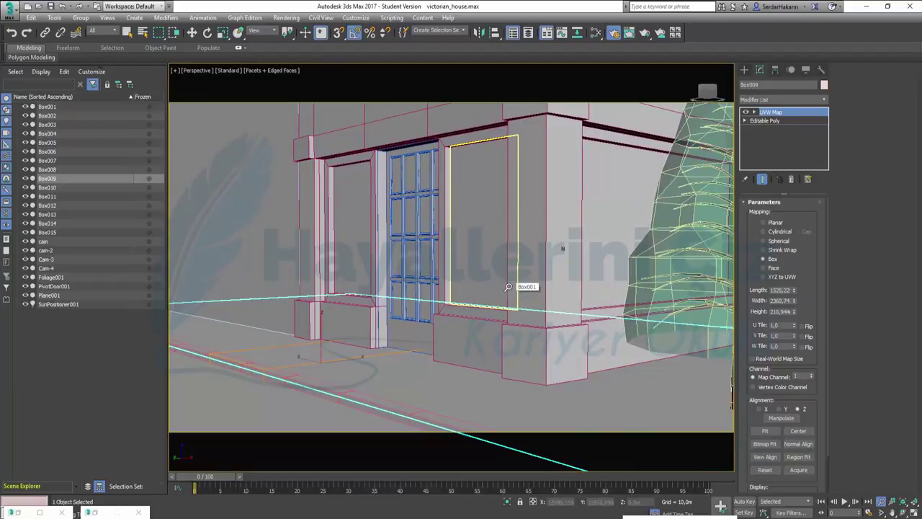
{"action": "key", "text": "ctrl+c"}
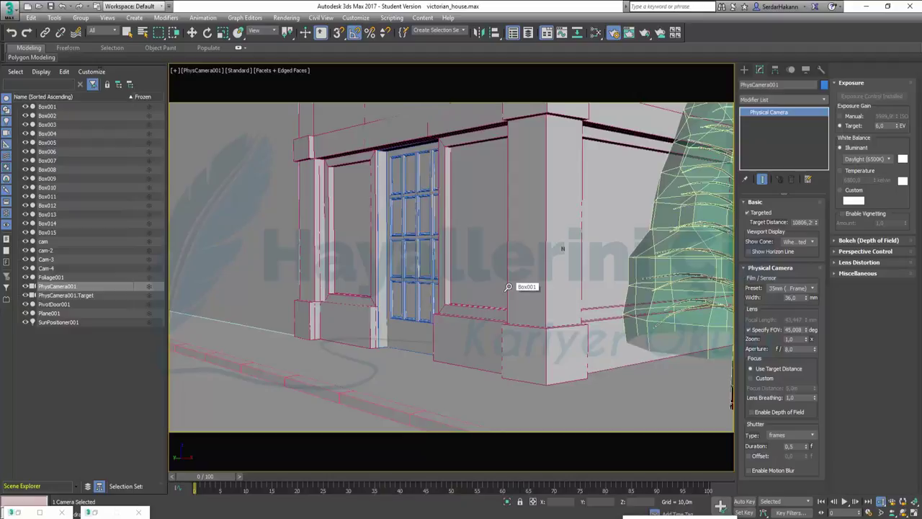
{"action": "key", "text": "m"}
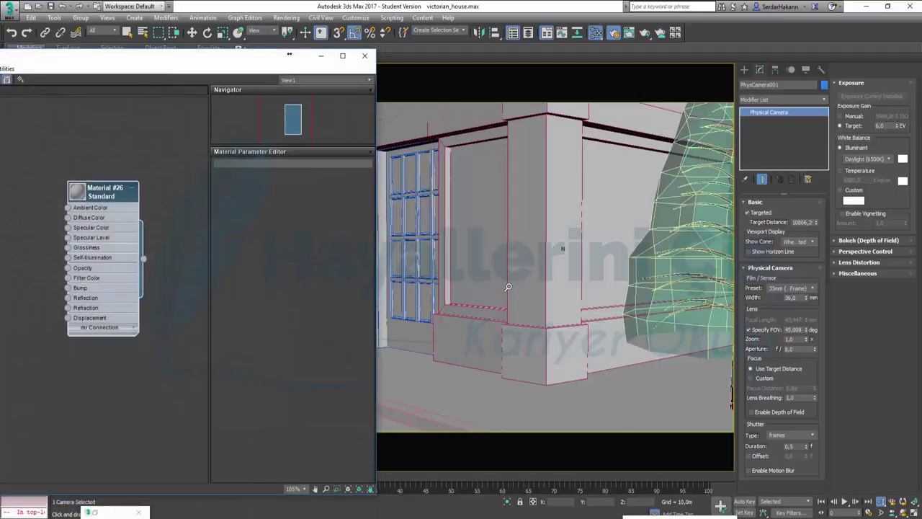
Maximize the Slate Material Editor, shift the Material #26 node left, and minimize the editor
{"action": "scroll", "coordinate": [110, 153], "scroll_direction": "down", "scroll_amount": 2}
{"action": "scroll", "coordinate": [110, 153], "scroll_direction": "down", "scroll_amount": 1}
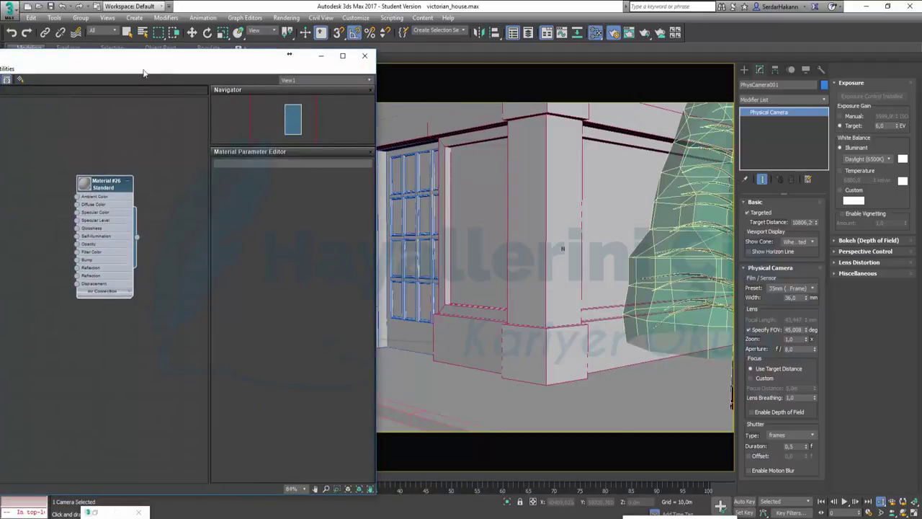
{"action": "mouse_move", "coordinate": [140, 63]}
{"action": "left_mouse_down"}
{"action": "mouse_move", "coordinate": [437, 45]}
{"action": "mouse_move", "coordinate": [418, 1]}
{"action": "left_mouse_up"}
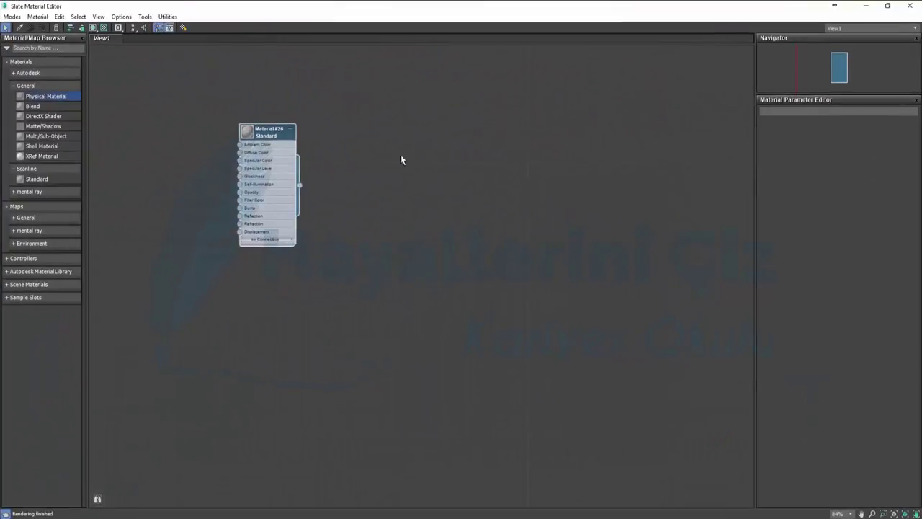
{"action": "mouse_move", "coordinate": [255, 138]}
{"action": "left_mouse_down"}
{"action": "mouse_move", "coordinate": [126, 80]}
{"action": "mouse_move", "coordinate": [137, 193]}
{"action": "left_mouse_up"}
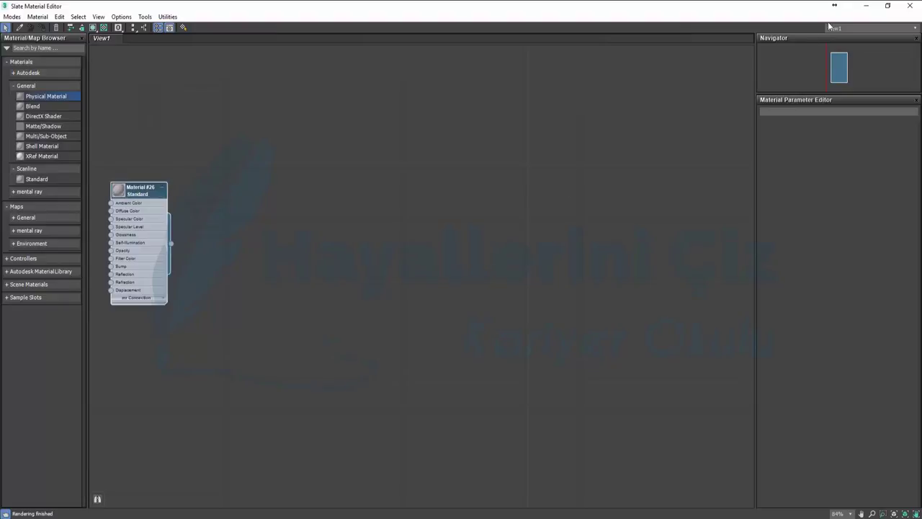
{"action": "left_click", "coordinate": [865, 6]}
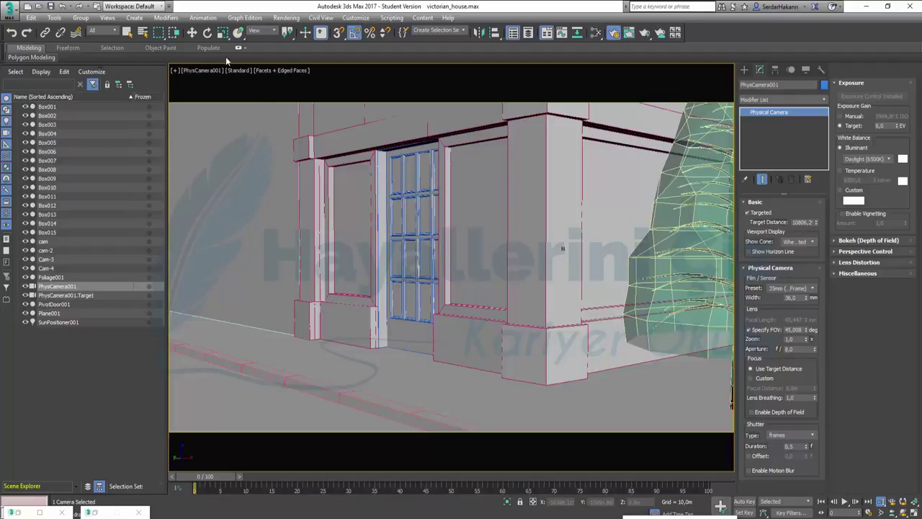
Activate the Select and Move tool
{"action": "left_click", "coordinate": [192, 32]}
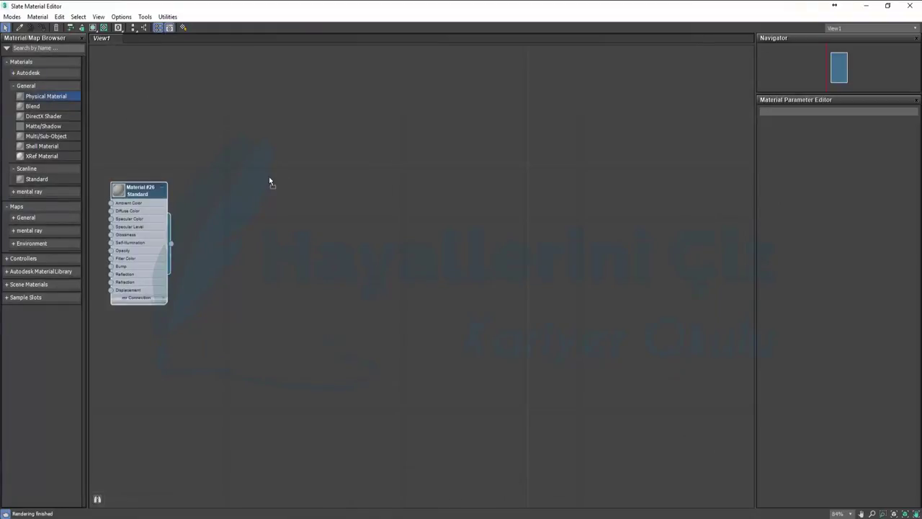
Place a new Physical Material node, Material #33, beside Material #26 and open its parameters
{"action": "left_click_drag", "start_coordinate": [150, 132], "coordinate": [269, 176]}
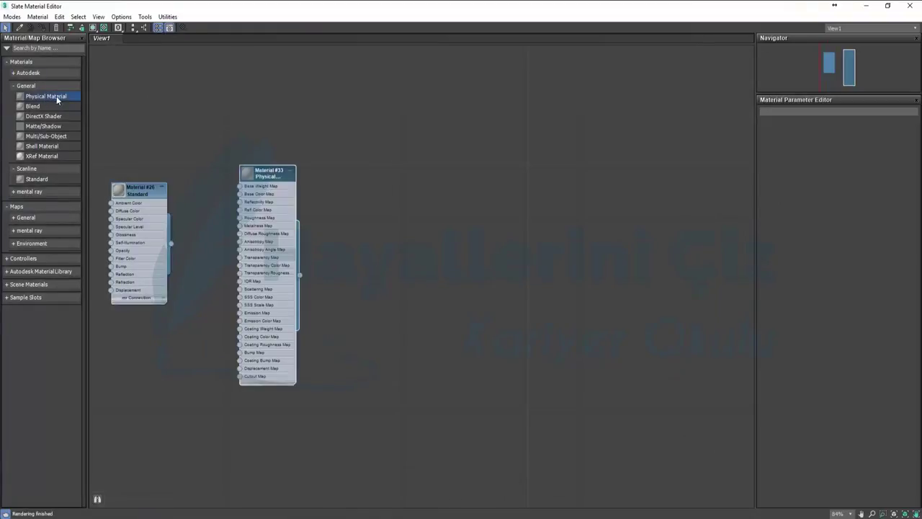
{"action": "left_click_drag", "start_coordinate": [271, 177], "coordinate": [270, 165]}
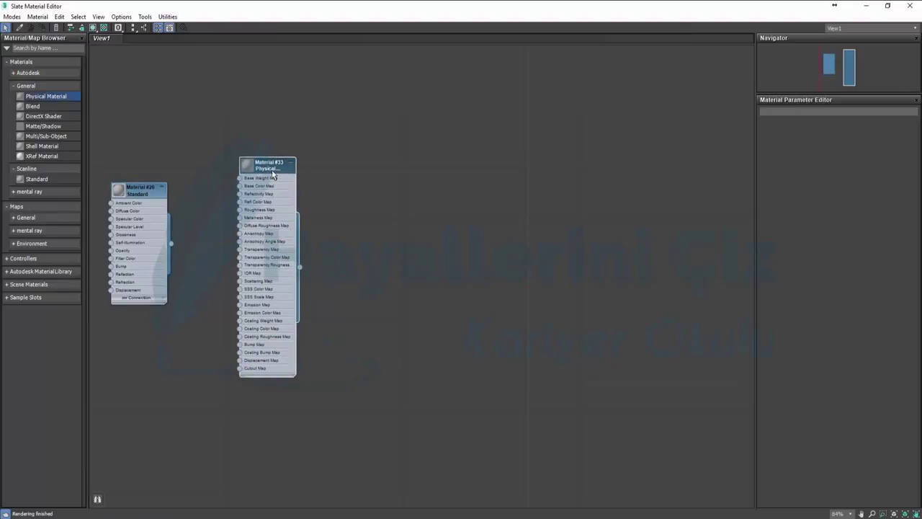
{"action": "scroll", "coordinate": [279, 190], "scroll_direction": "up", "scroll_amount": 1}
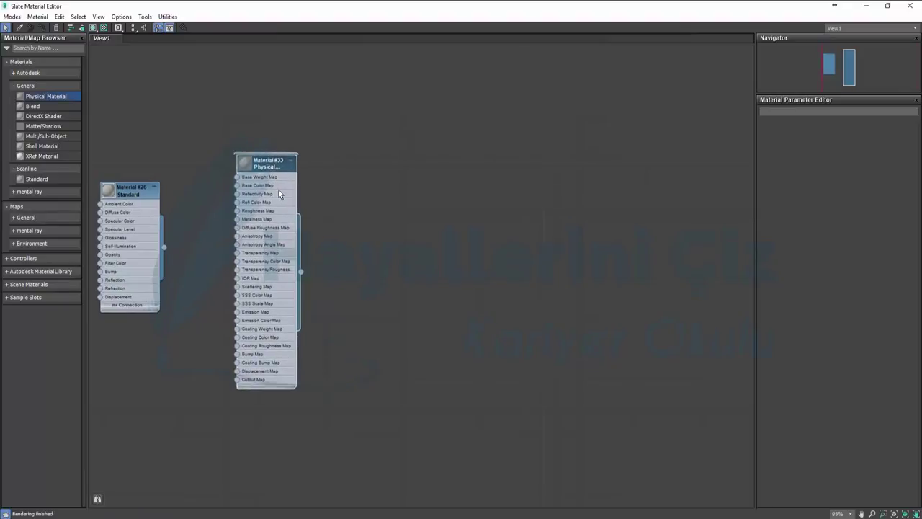
{"action": "scroll", "coordinate": [279, 190], "scroll_direction": "up", "scroll_amount": 1}
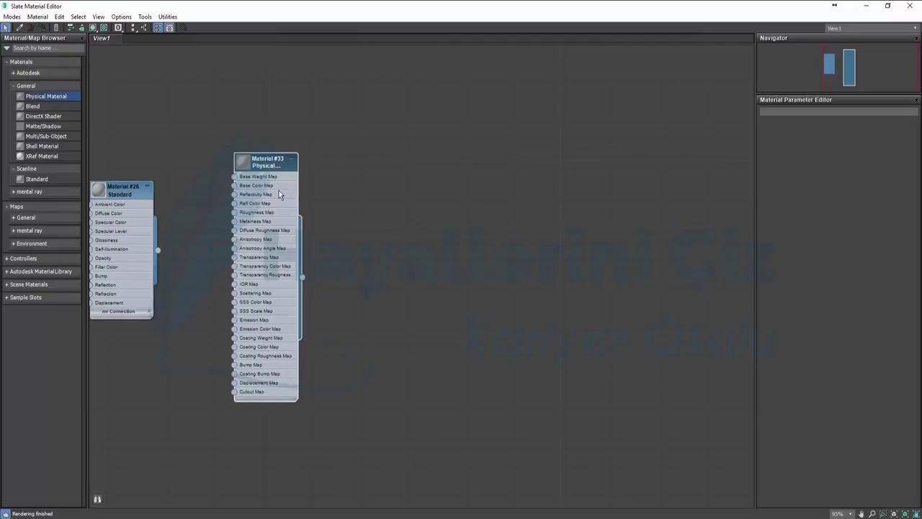
{"action": "double_click", "coordinate": [271, 169]}
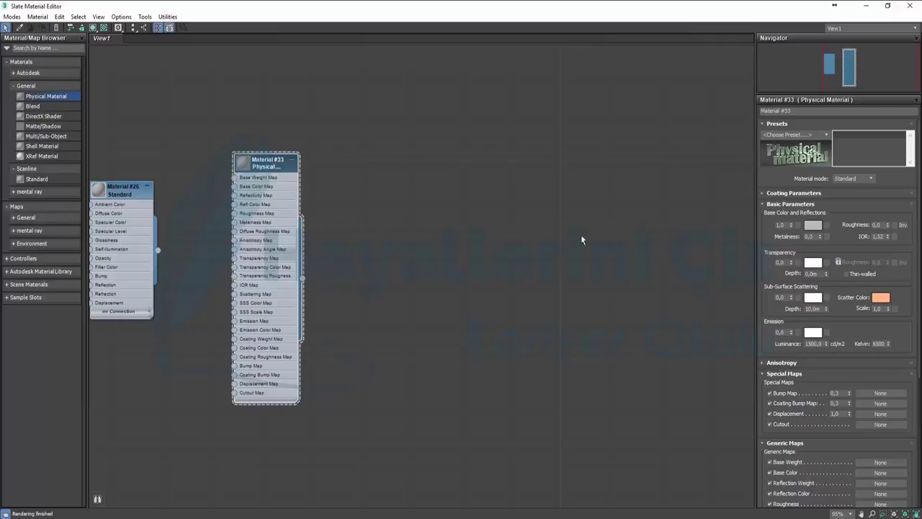
Switch Material #33 to Advanced mode, then back to Standard mode
{"action": "left_click", "coordinate": [852, 178]}
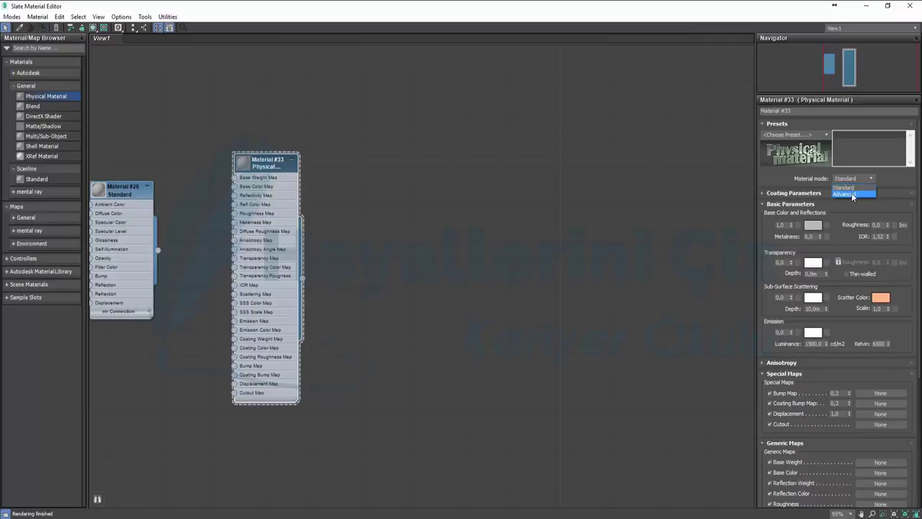
{"action": "left_click", "coordinate": [852, 195]}
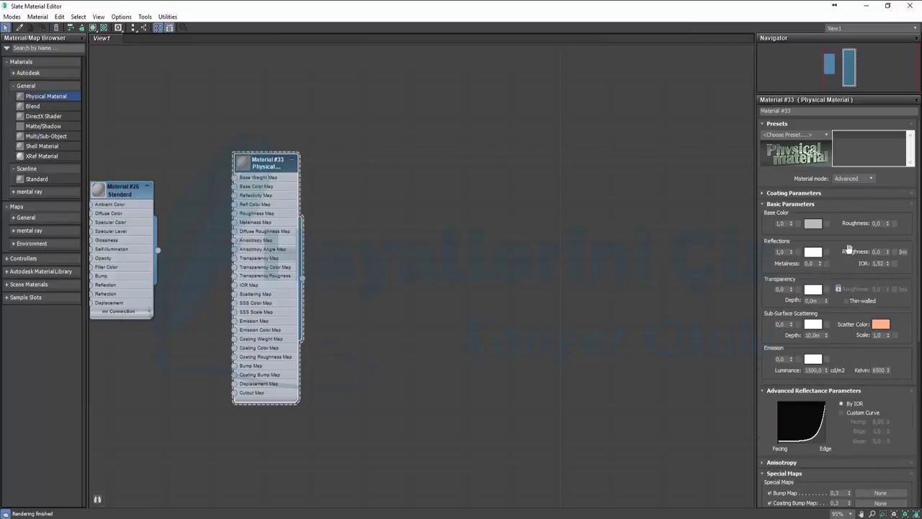
{"action": "left_click", "coordinate": [847, 180]}
{"action": "left_click", "coordinate": [850, 186]}
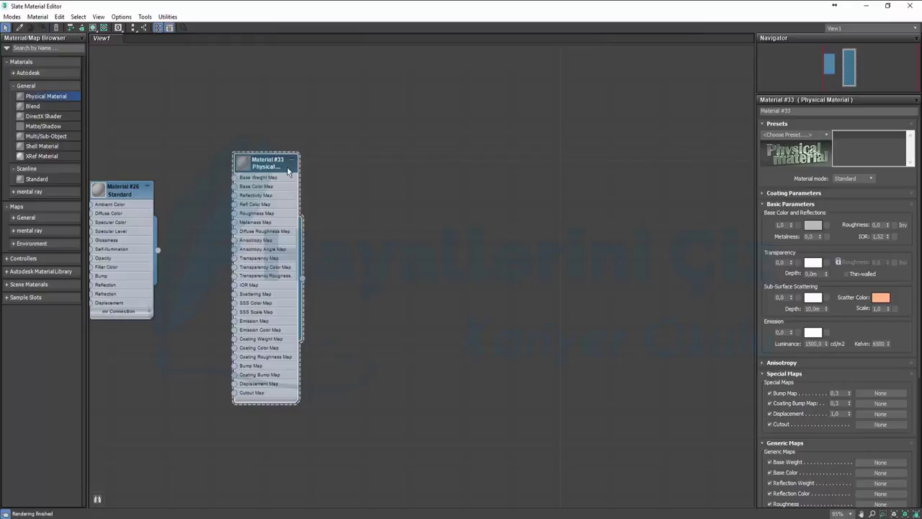
Rename Material #33 to 'Beton' and apply the Rough Concrete preset
{"action": "left_click_drag", "start_coordinate": [809, 112], "coordinate": [709, 113]}
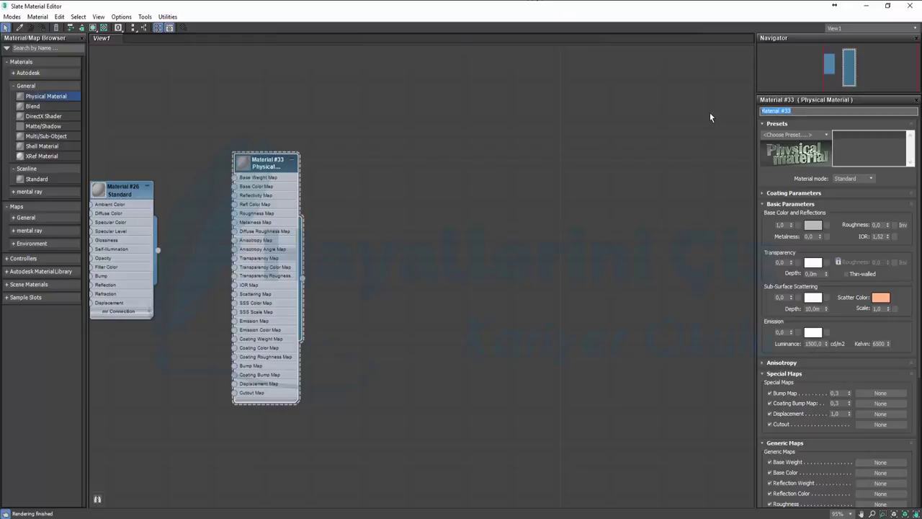
{"action": "key", "text": "BackSpace"}
{"action": "type", "text": "Beton"}
{"action": "key", "text": "Return"}
{"action": "left_click", "coordinate": [826, 135]}
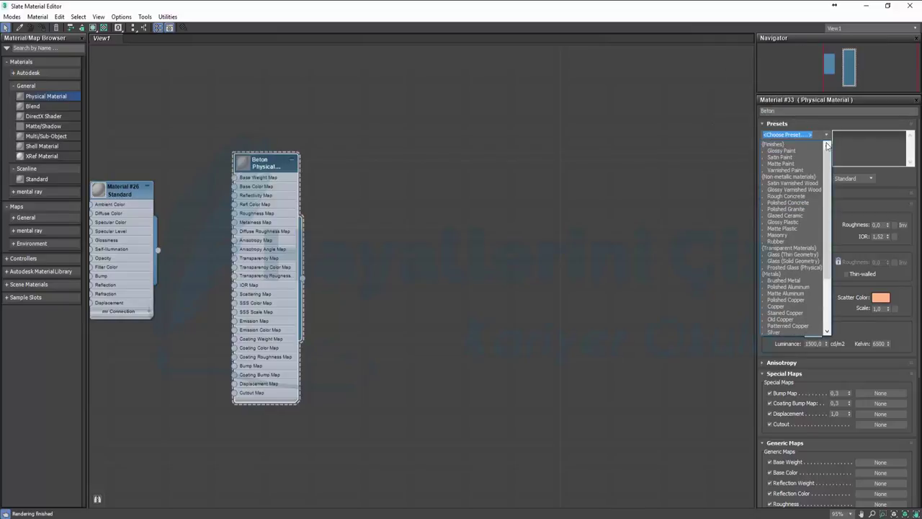
{"action": "left_click", "coordinate": [805, 196]}
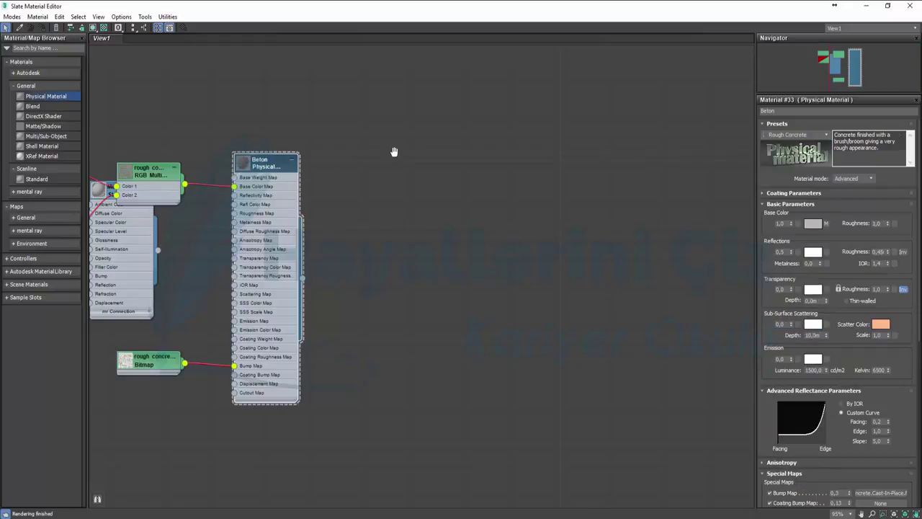
Move the Standard material and Material #26 clear of the Beton concrete map nodes
{"action": "middle_click_drag", "start_coordinate": [391, 151], "coordinate": [705, 159]}
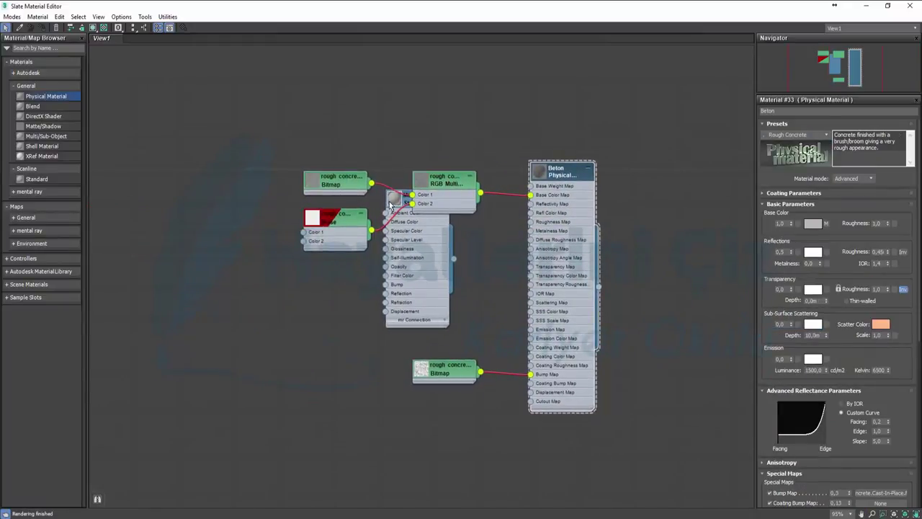
{"action": "left_click_drag", "start_coordinate": [393, 209], "coordinate": [226, 208]}
{"action": "left_click_drag", "start_coordinate": [202, 179], "coordinate": [95, 87]}
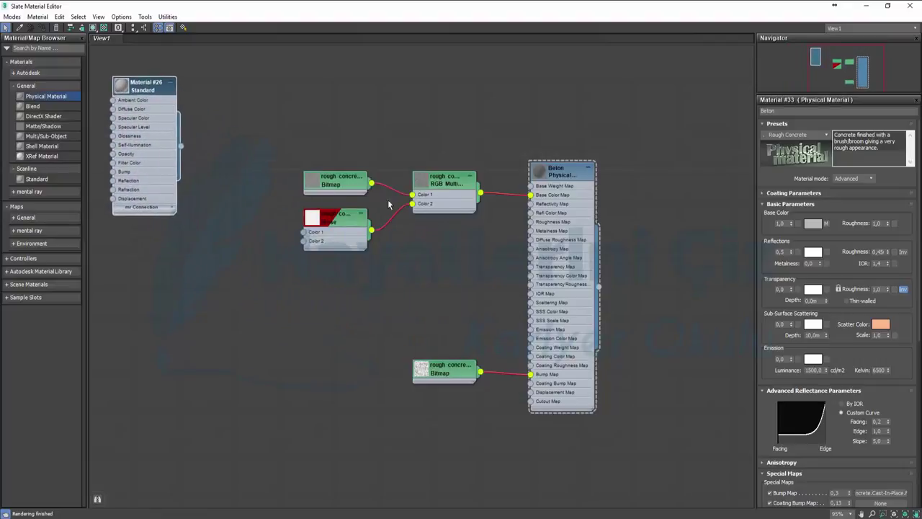
{"action": "middle_click_drag", "start_coordinate": [601, 257], "coordinate": [473, 236]}
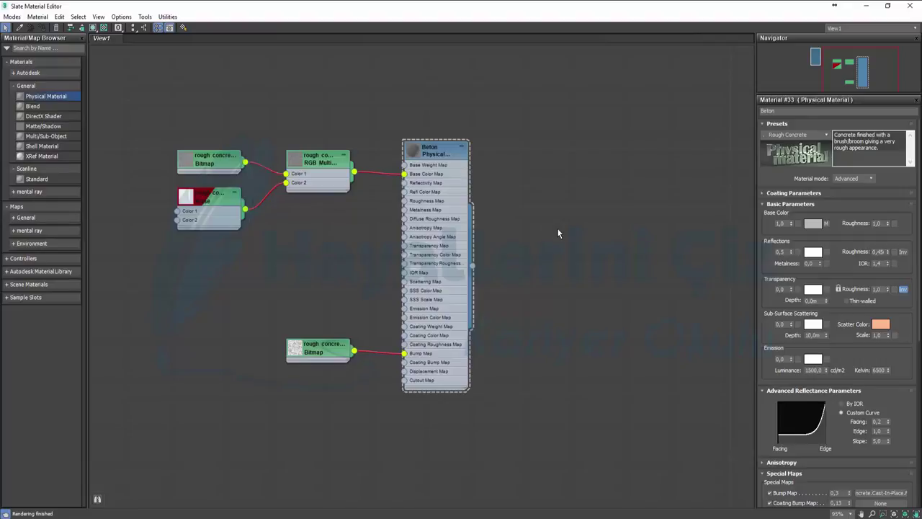
Reframe the Beton network and add a Physical Material, Material #34, below it
{"action": "middle_click_drag", "start_coordinate": [509, 260], "coordinate": [478, 270]}
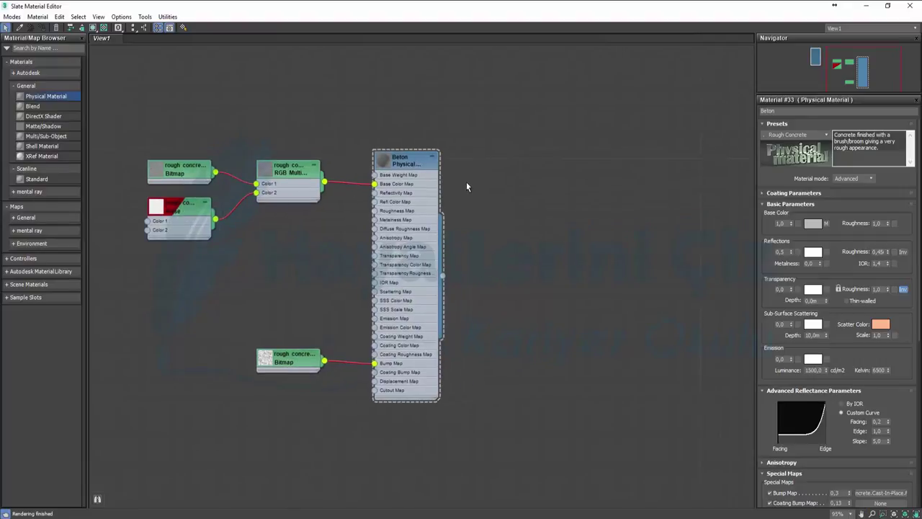
{"action": "middle_click_drag", "start_coordinate": [462, 174], "coordinate": [414, 119]}
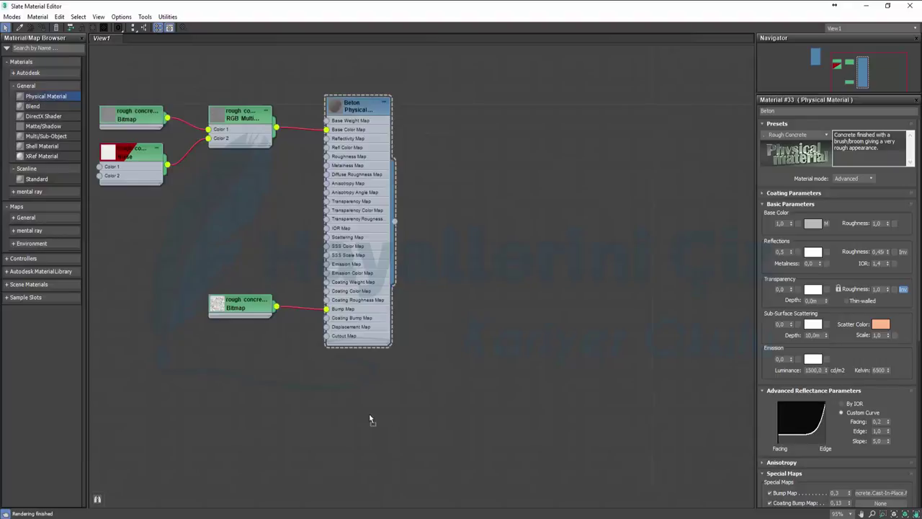
{"action": "left_click_drag", "start_coordinate": [369, 420], "coordinate": [370, 420]}
{"action": "middle_click_drag", "start_coordinate": [480, 412], "coordinate": [556, 262]}
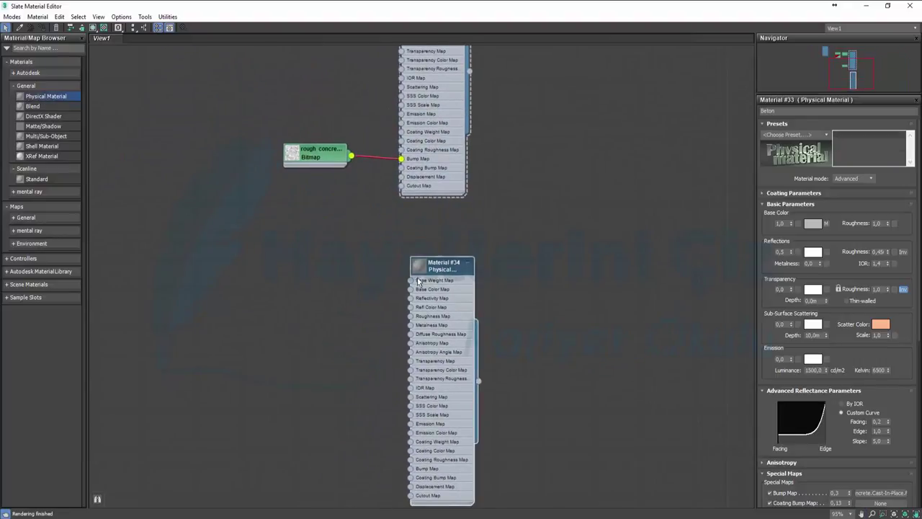
{"action": "left_click_drag", "start_coordinate": [417, 281], "coordinate": [408, 242]}
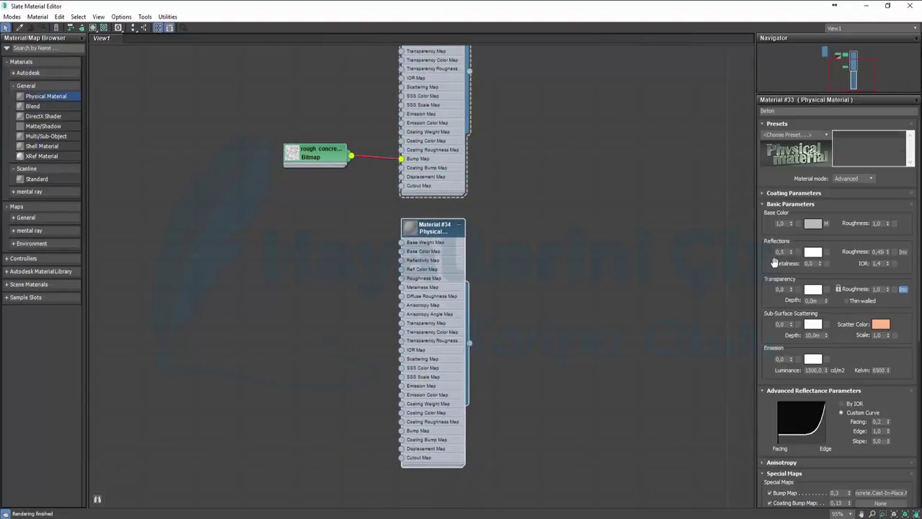
{"action": "left_click", "coordinate": [827, 135]}
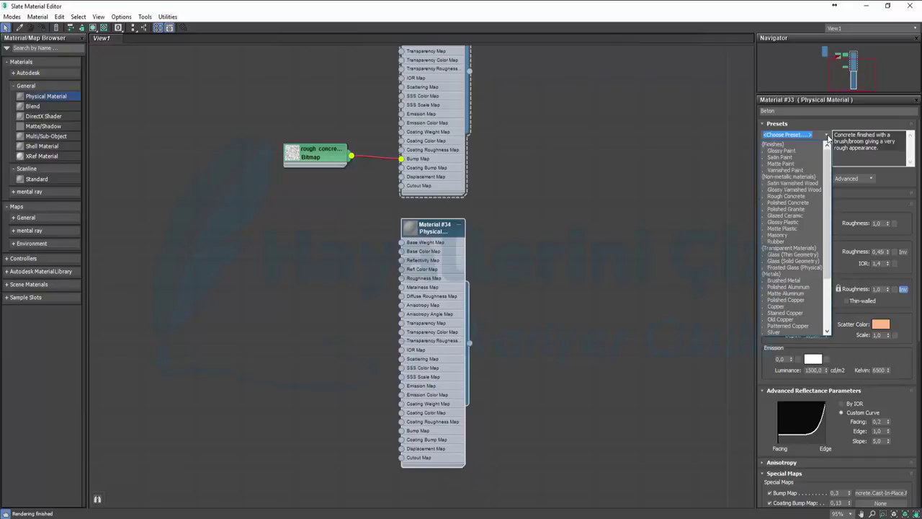
{"action": "scroll", "coordinate": [809, 227], "scroll_direction": "down", "scroll_amount": 1}
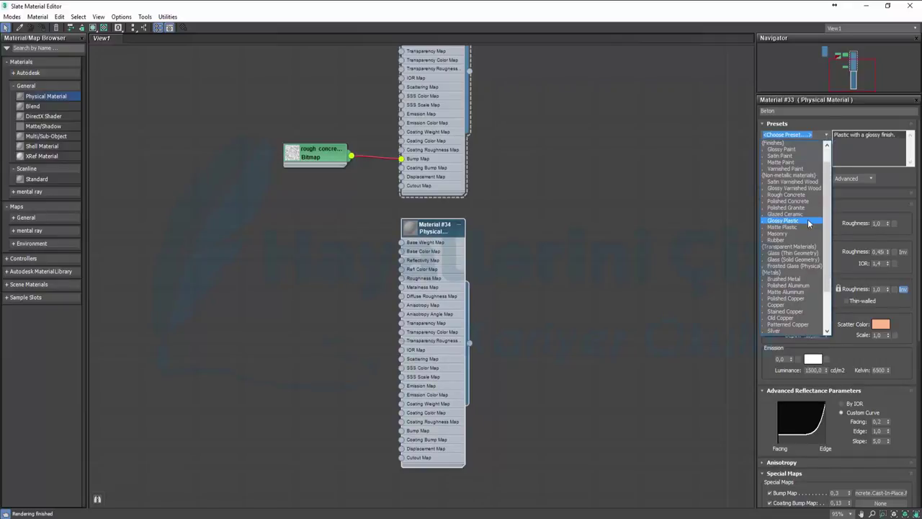
{"action": "scroll", "coordinate": [813, 242], "scroll_direction": "down", "scroll_amount": 1}
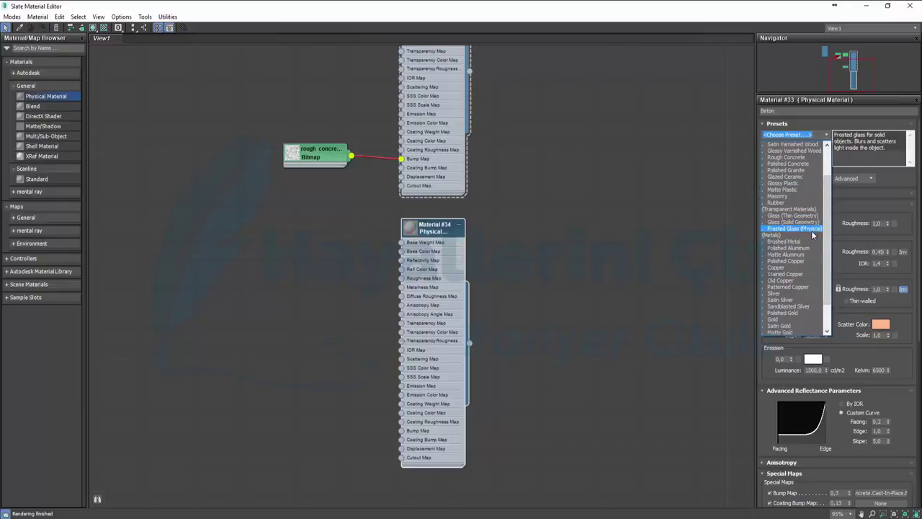
{"action": "left_click", "coordinate": [810, 230]}
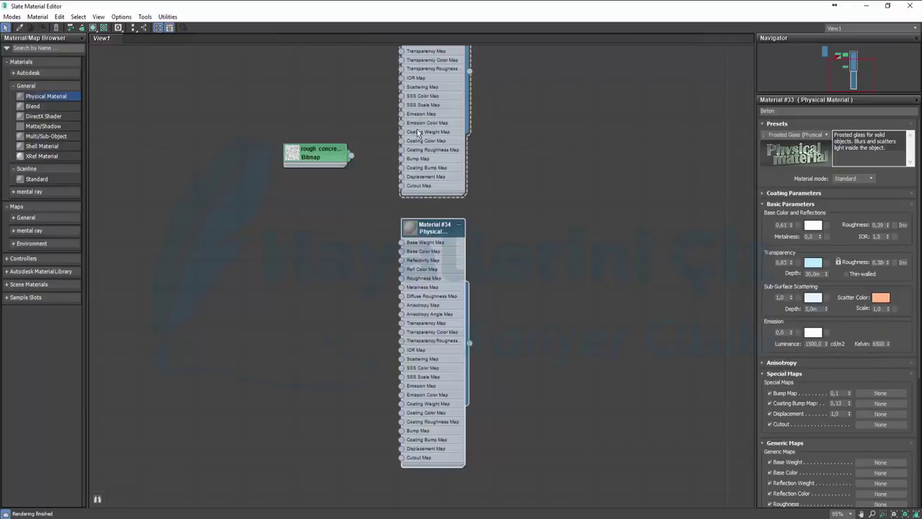
{"action": "left_click", "coordinate": [827, 138]}
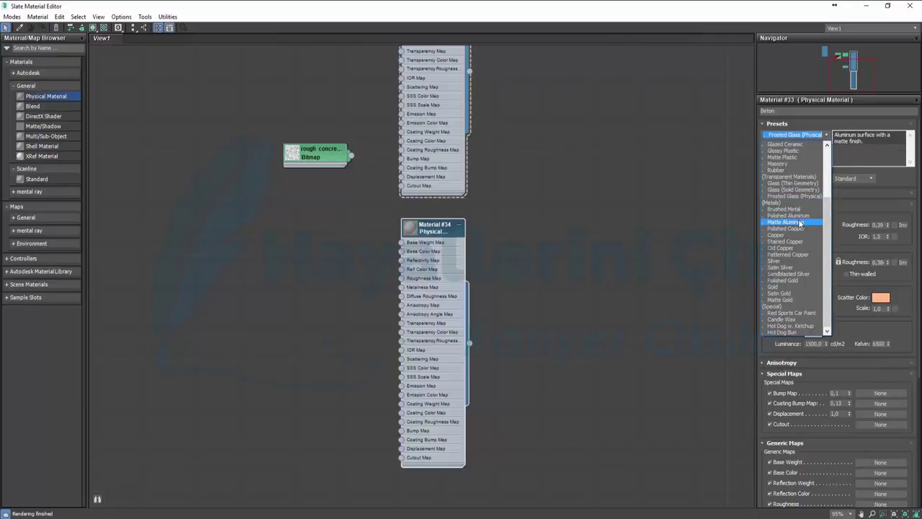
{"action": "scroll", "coordinate": [798, 219], "scroll_direction": "up", "scroll_amount": 1}
{"action": "scroll", "coordinate": [798, 219], "scroll_direction": "up", "scroll_amount": 1}
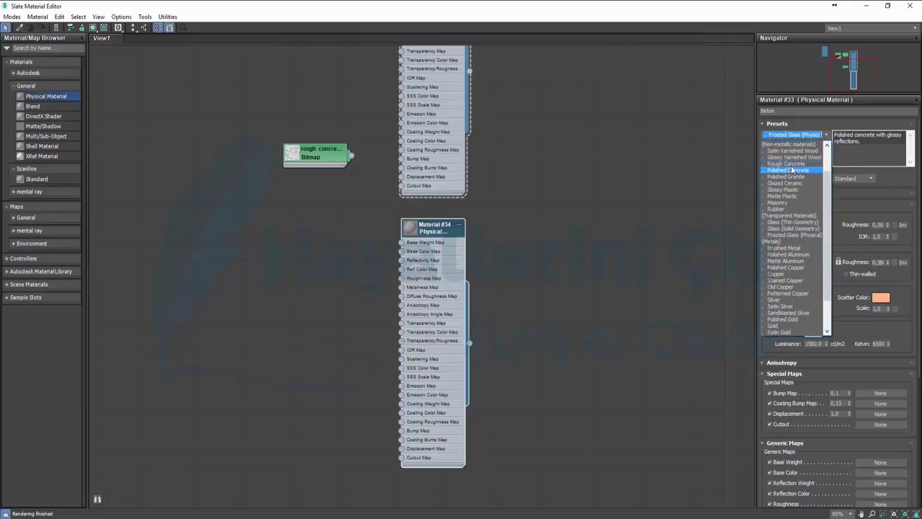
{"action": "left_click", "coordinate": [787, 163]}
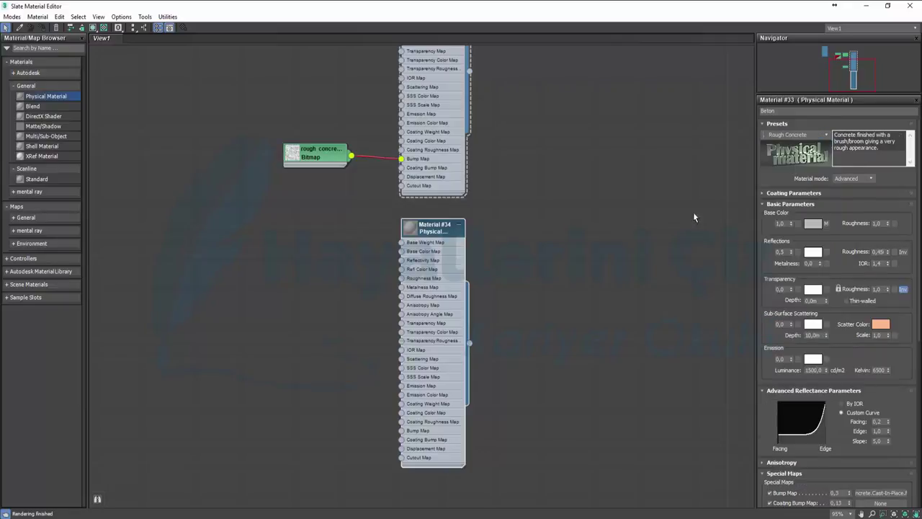
Apply the Frosted Glass (Physical) preset to Material #34
{"action": "double_click", "coordinate": [417, 227]}
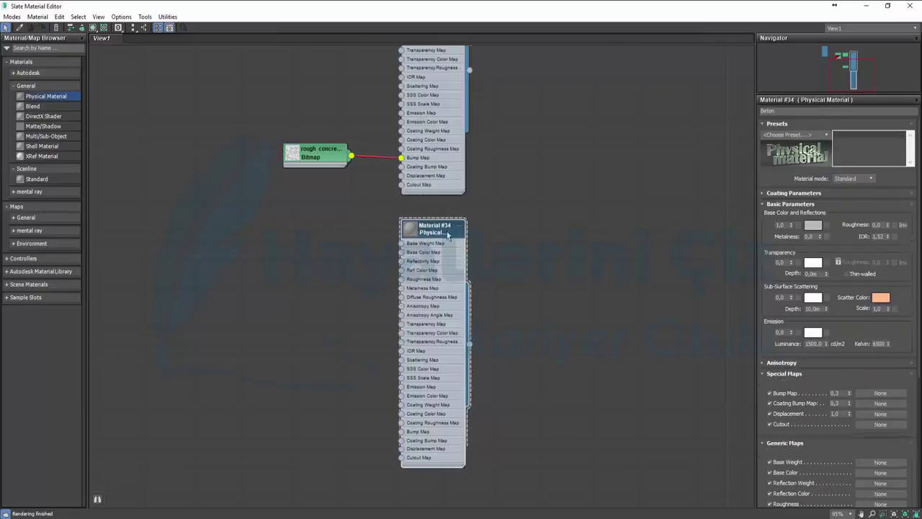
{"action": "left_click", "coordinate": [826, 135]}
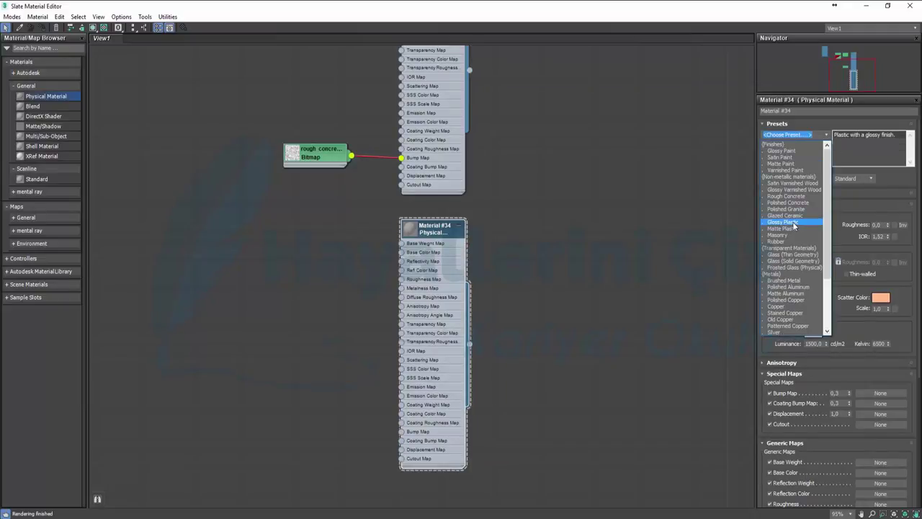
{"action": "left_click", "coordinate": [790, 267]}
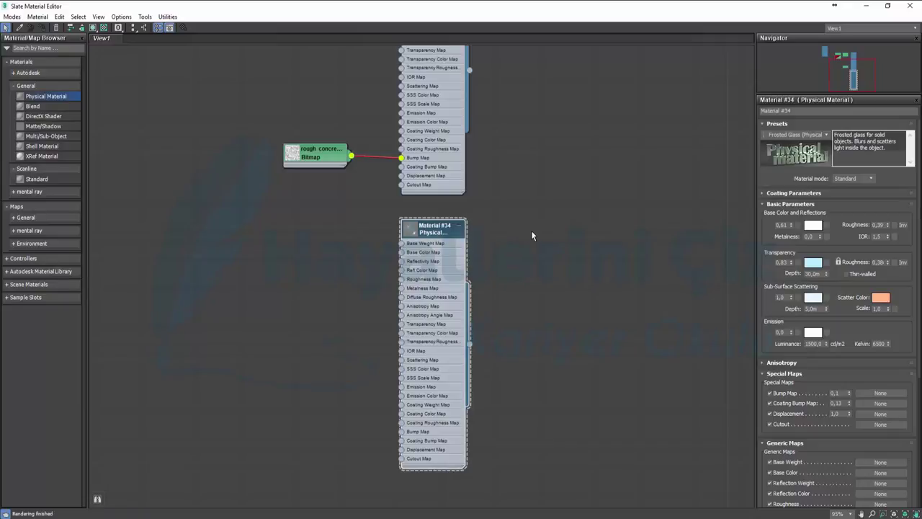
{"action": "scroll", "coordinate": [532, 235], "scroll_direction": "down", "scroll_amount": 1}
{"action": "scroll", "coordinate": [532, 236], "scroll_direction": "down", "scroll_amount": 1}
Add a new Physical Material, Material #35, to the right of Beton
{"action": "middle_click_drag", "start_coordinate": [550, 192], "coordinate": [552, 284]}
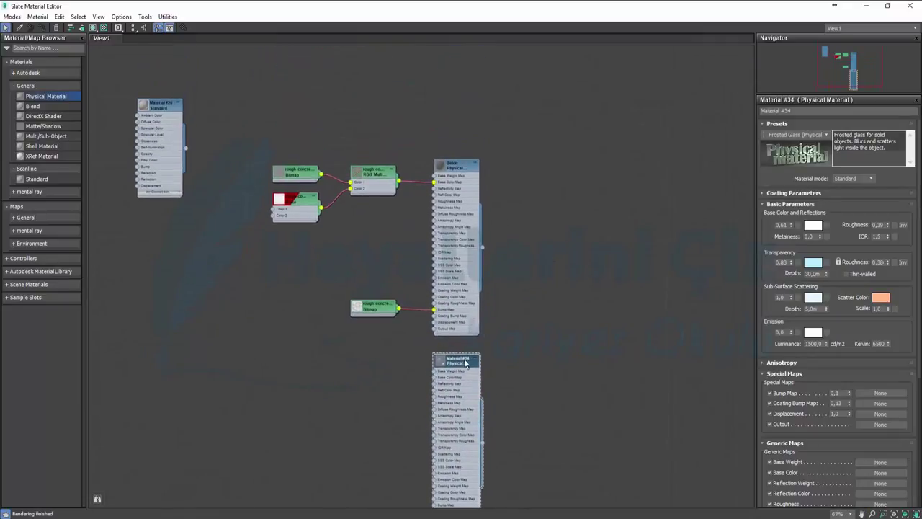
{"action": "mouse_move", "coordinate": [564, 307]}
{"action": "middle_mouse_down"}
{"action": "mouse_move", "coordinate": [485, 261]}
{"action": "mouse_move", "coordinate": [418, 251]}
{"action": "middle_mouse_up"}
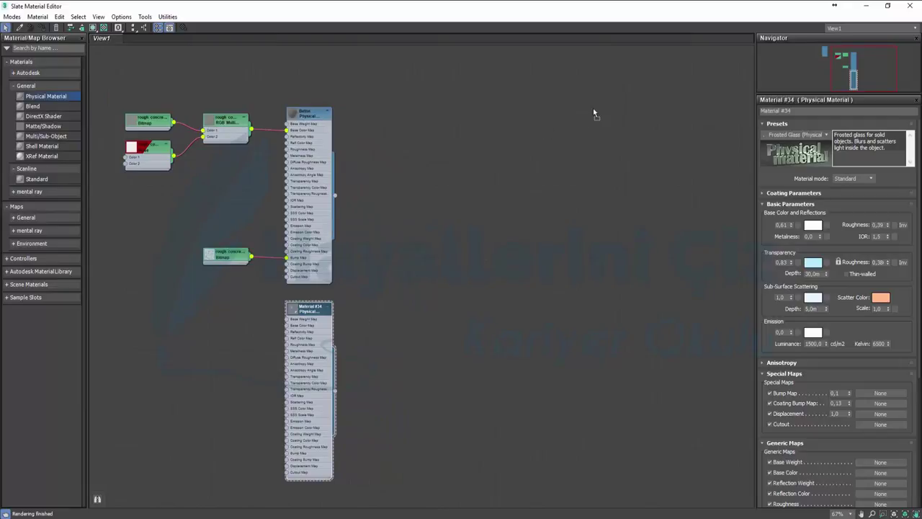
{"action": "key", "text": "ctrl+v"}
{"action": "left_click_drag", "start_coordinate": [595, 106], "coordinate": [606, 105]}
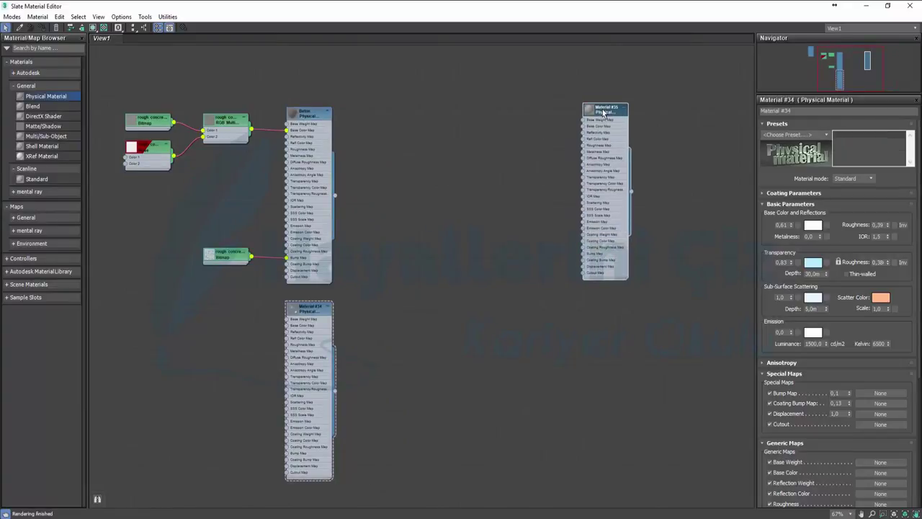
{"action": "left_click", "coordinate": [826, 135]}
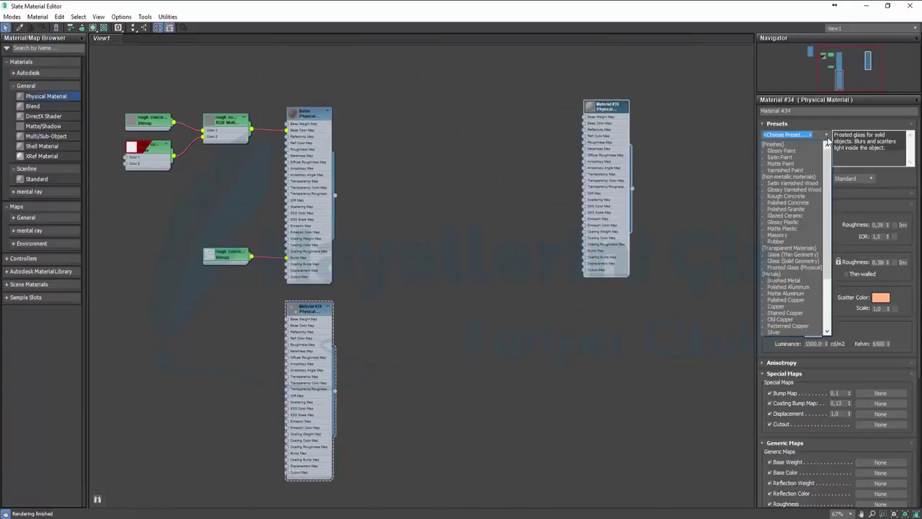
Apply the Satin Varnished Wood preset to Material #35
{"action": "left_click", "coordinate": [827, 140]}
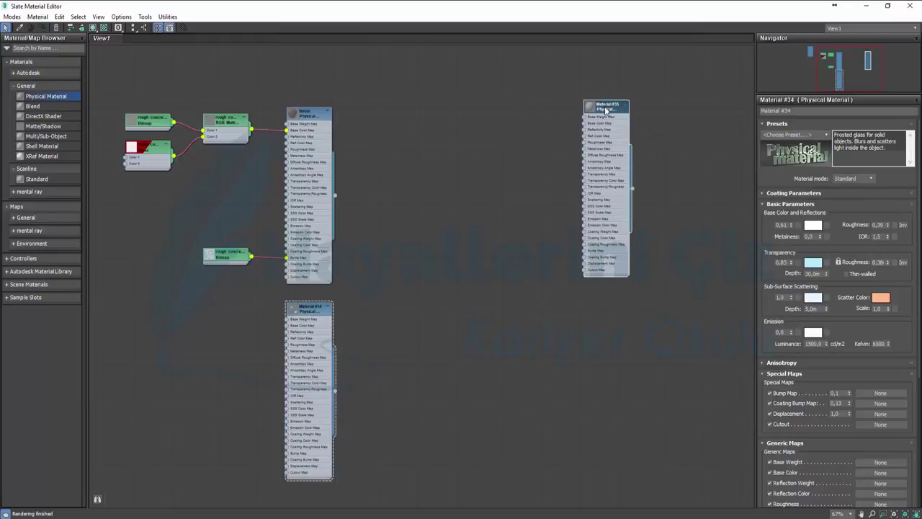
{"action": "double_click", "coordinate": [605, 110]}
{"action": "left_click", "coordinate": [826, 135]}
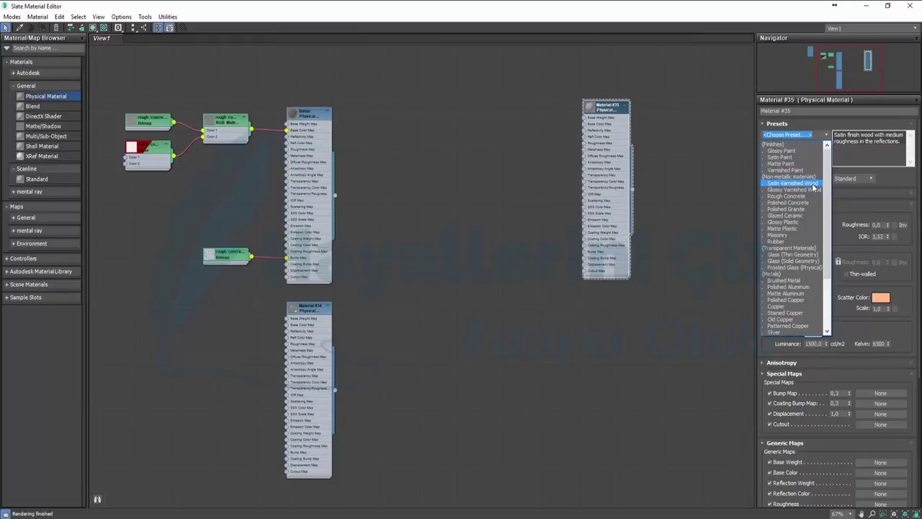
{"action": "left_click", "coordinate": [812, 184]}
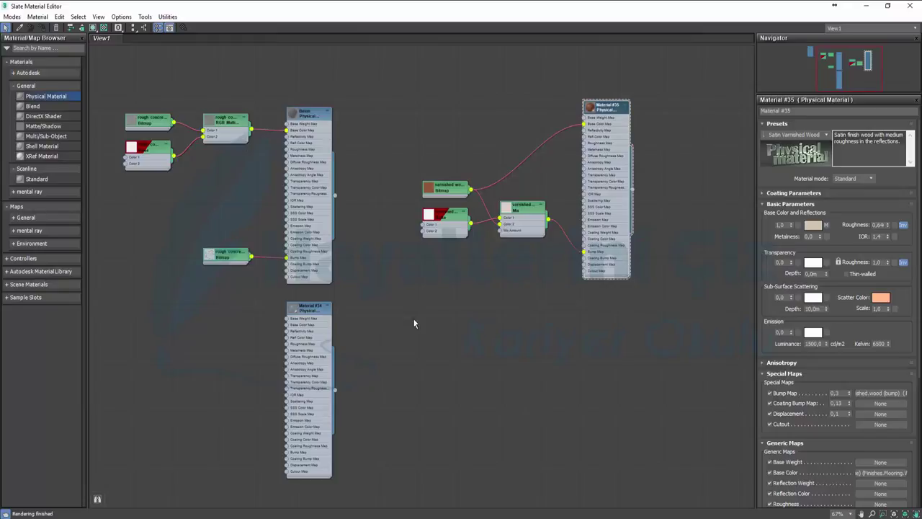
Add a new Physical Material, Material #36, in the empty area below the materials
{"action": "middle_click_drag", "start_coordinate": [628, 254], "coordinate": [573, 146]}
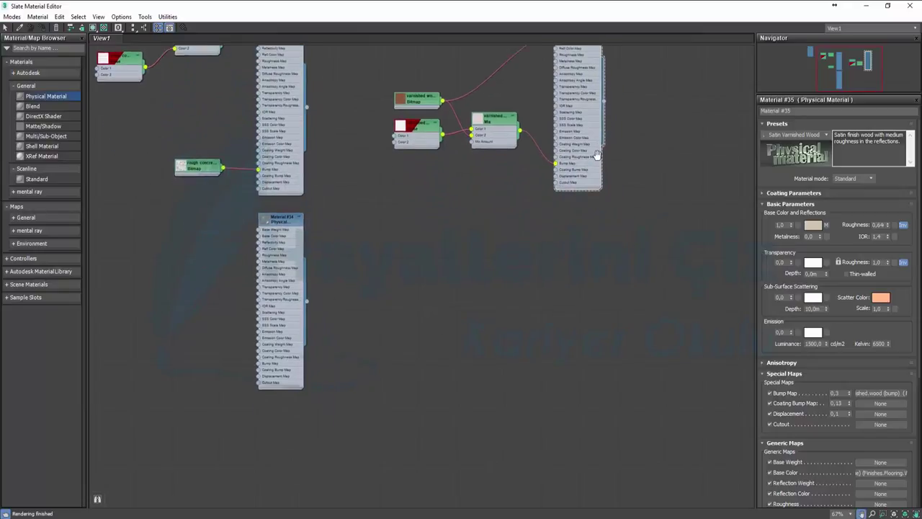
{"action": "mouse_move", "coordinate": [401, 140]}
{"action": "middle_mouse_down"}
{"action": "mouse_move", "coordinate": [453, 315]}
{"action": "mouse_move", "coordinate": [446, 110]}
{"action": "mouse_move", "coordinate": [393, 98]}
{"action": "middle_mouse_up"}
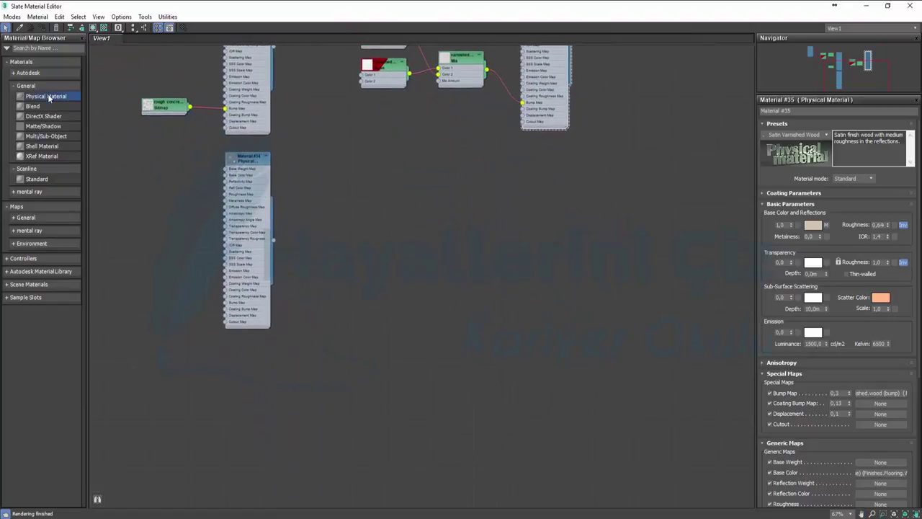
{"action": "mouse_move", "coordinate": [45, 96]}
{"action": "left_mouse_down"}
{"action": "mouse_move", "coordinate": [532, 238]}
{"action": "mouse_move", "coordinate": [546, 189]}
{"action": "left_mouse_up"}
Give Material #36 the AsphaltVarious0061_5_5 bitmap as its base colour map
{"action": "scroll", "coordinate": [557, 201], "scroll_direction": "up", "scroll_amount": 2}
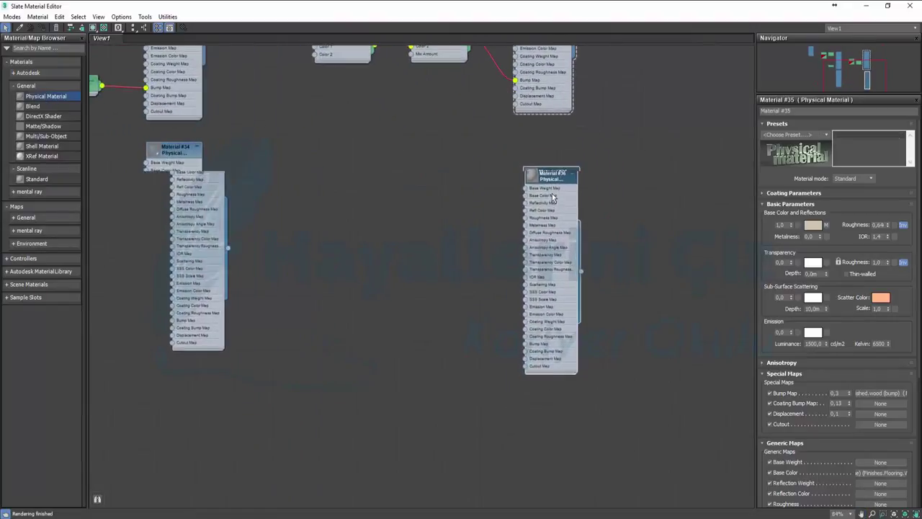
{"action": "scroll", "coordinate": [553, 196], "scroll_direction": "up", "scroll_amount": 2}
{"action": "scroll", "coordinate": [552, 196], "scroll_direction": "up", "scroll_amount": 1}
{"action": "left_click", "coordinate": [540, 171]}
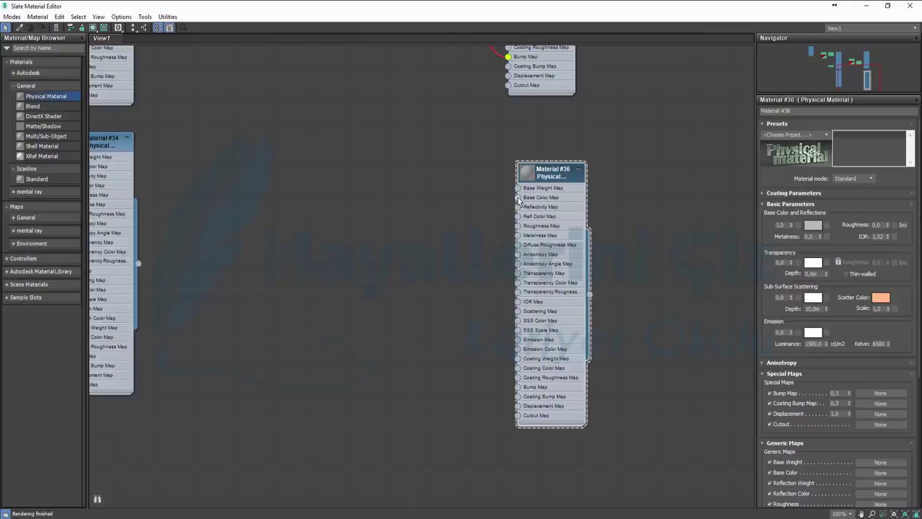
{"action": "left_click_drag", "start_coordinate": [517, 196], "coordinate": [445, 207]}
{"action": "mouse_move", "coordinate": [453, 209]}
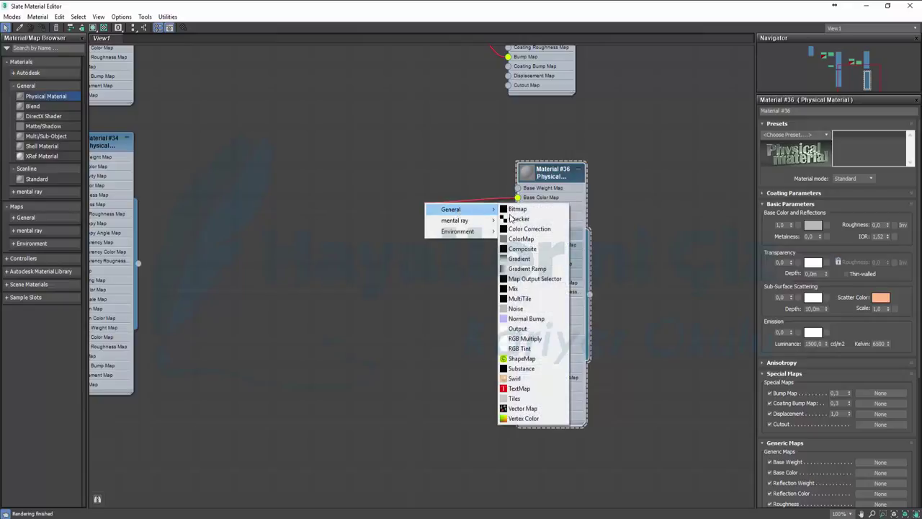
{"action": "left_click", "coordinate": [526, 209]}
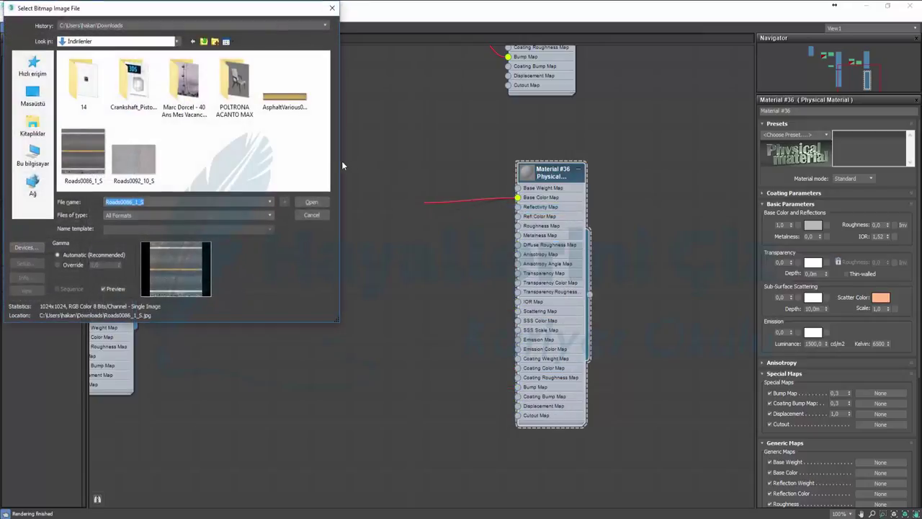
{"action": "left_click", "coordinate": [285, 85]}
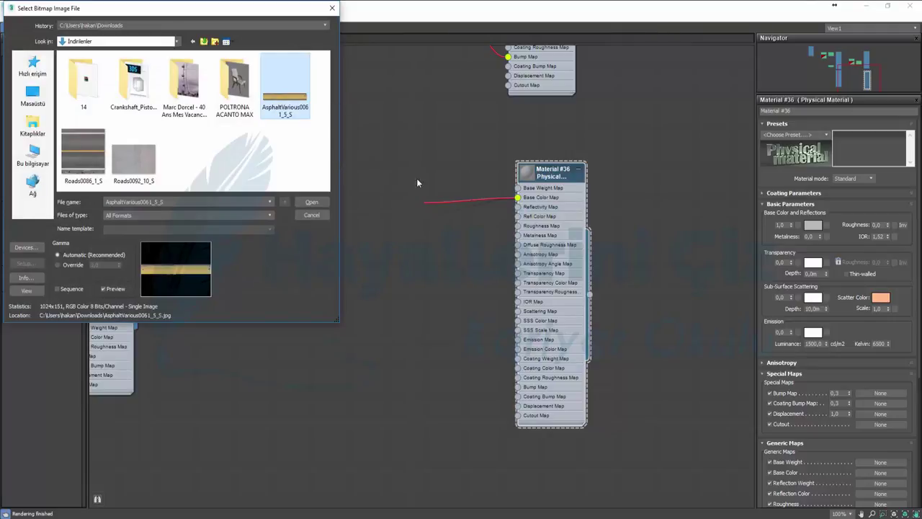
{"action": "left_click", "coordinate": [311, 201]}
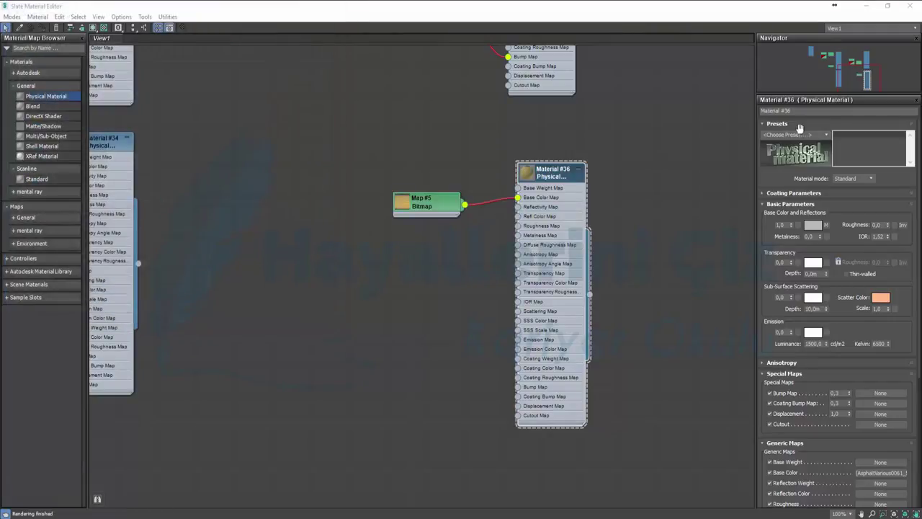
Rename Material #36 to 'kaldırım taşı' and add a new Physical Material, Material #37
{"action": "left_click", "coordinate": [801, 112]}
{"action": "type", "text": "kaldi"}
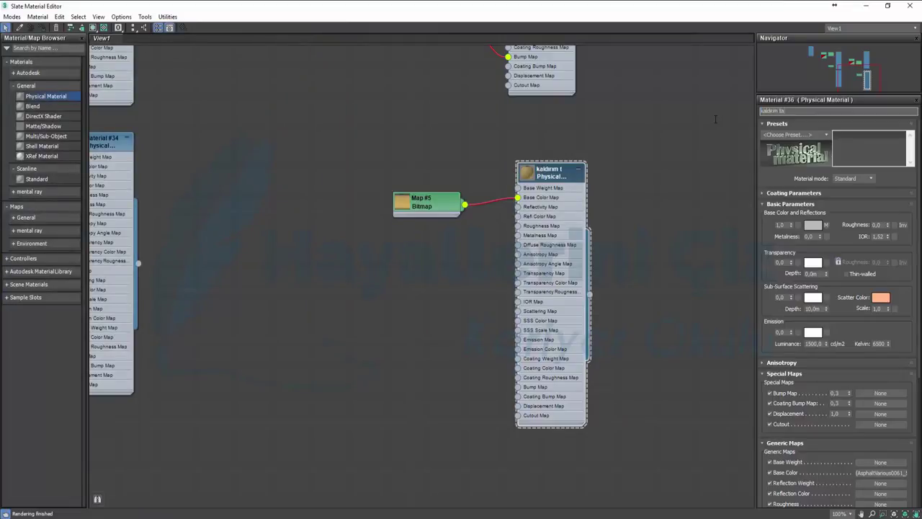
{"action": "type", "text": "şı"}
{"action": "key", "text": "Return"}
{"action": "left_click_drag", "start_coordinate": [424, 208], "coordinate": [433, 170]}
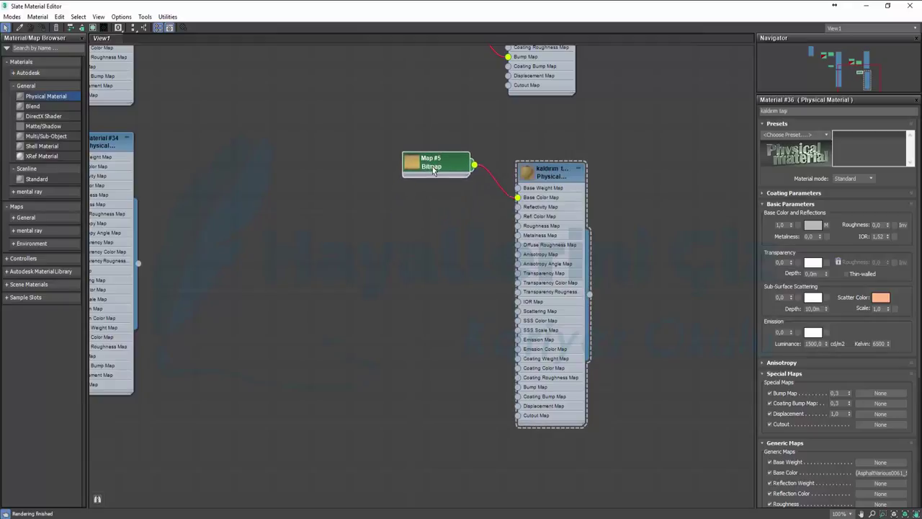
{"action": "mouse_move", "coordinate": [613, 210]}
{"action": "middle_mouse_down"}
{"action": "mouse_move", "coordinate": [428, 193]}
{"action": "mouse_move", "coordinate": [366, 204]}
{"action": "middle_mouse_up"}
{"action": "mouse_move", "coordinate": [58, 97]}
{"action": "left_mouse_down"}
{"action": "mouse_move", "coordinate": [461, 180]}
{"action": "mouse_move", "coordinate": [548, 170]}
{"action": "left_mouse_up"}
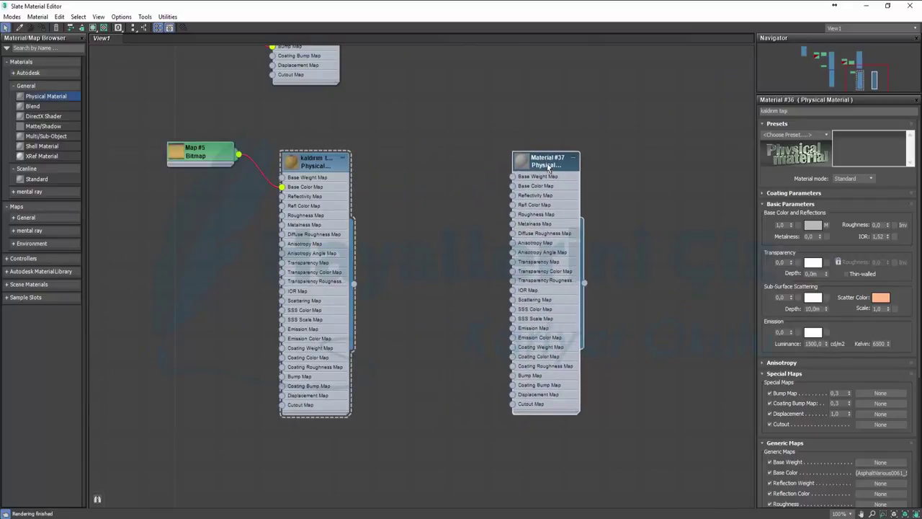
Rename Material #37 to 'kaldırım'
{"action": "double_click", "coordinate": [535, 166]}
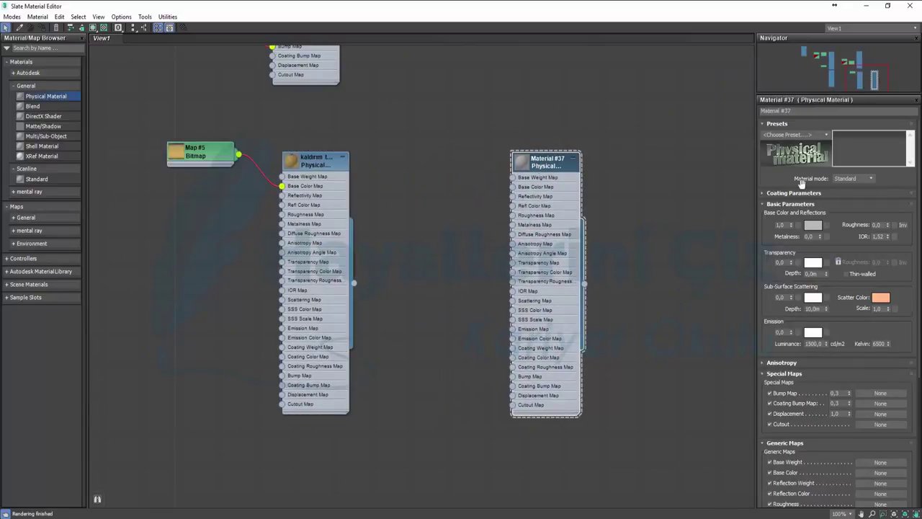
{"action": "left_click", "coordinate": [805, 112]}
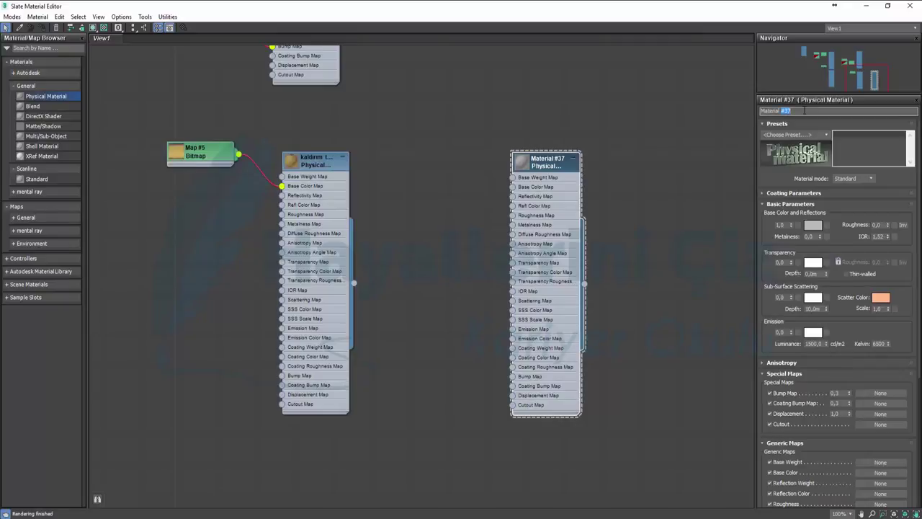
{"action": "type", "text": "kaldırım"}
{"action": "key", "text": "Return"}
Set a Roads0092_10_S bitmap as kaldırım's base colour map
{"action": "left_click_drag", "start_coordinate": [512, 187], "coordinate": [473, 196]}
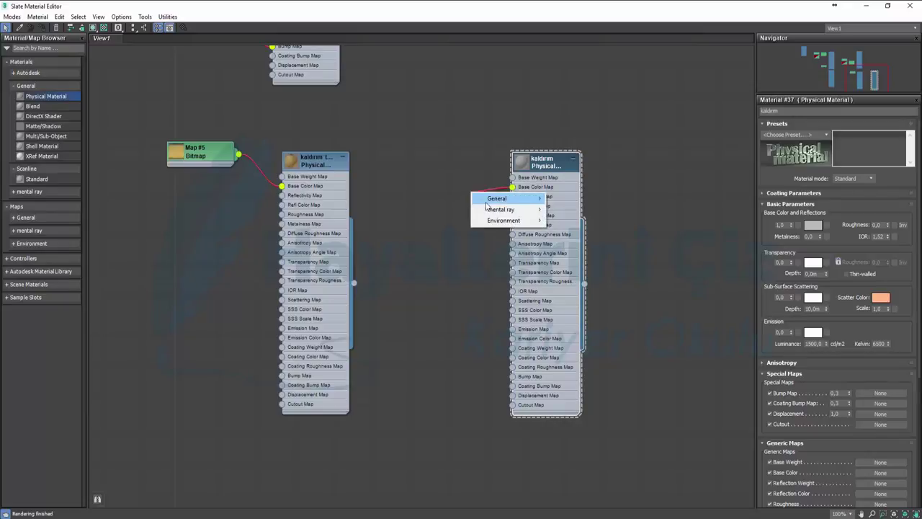
{"action": "left_click", "coordinate": [579, 198]}
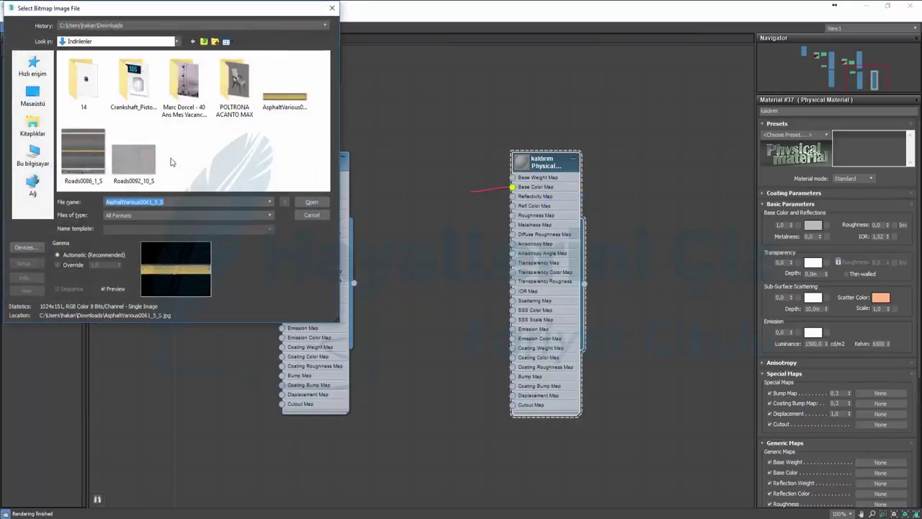
{"action": "left_click", "coordinate": [142, 164]}
{"action": "left_click", "coordinate": [310, 202]}
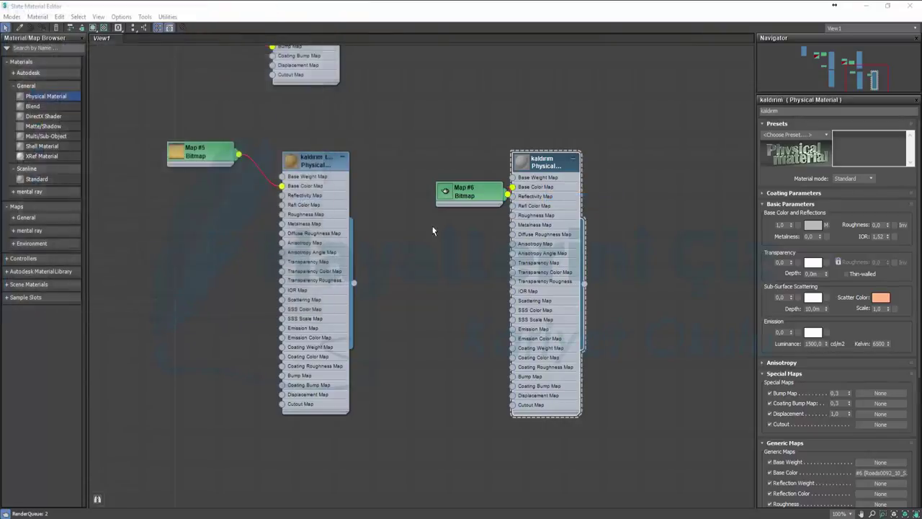
{"action": "mouse_move", "coordinate": [546, 165]}
{"action": "left_mouse_down"}
{"action": "mouse_move", "coordinate": [570, 167]}
{"action": "mouse_move", "coordinate": [566, 185]}
{"action": "left_mouse_up"}
Add another Physical Material node, Material #38
{"action": "middle_click_drag", "start_coordinate": [563, 121], "coordinate": [551, 305]}
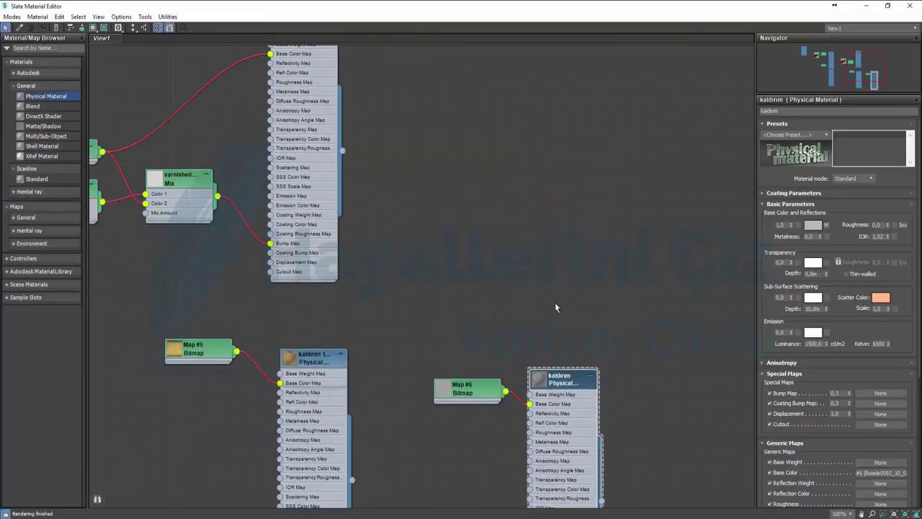
{"action": "middle_click_drag", "start_coordinate": [552, 152], "coordinate": [548, 280]}
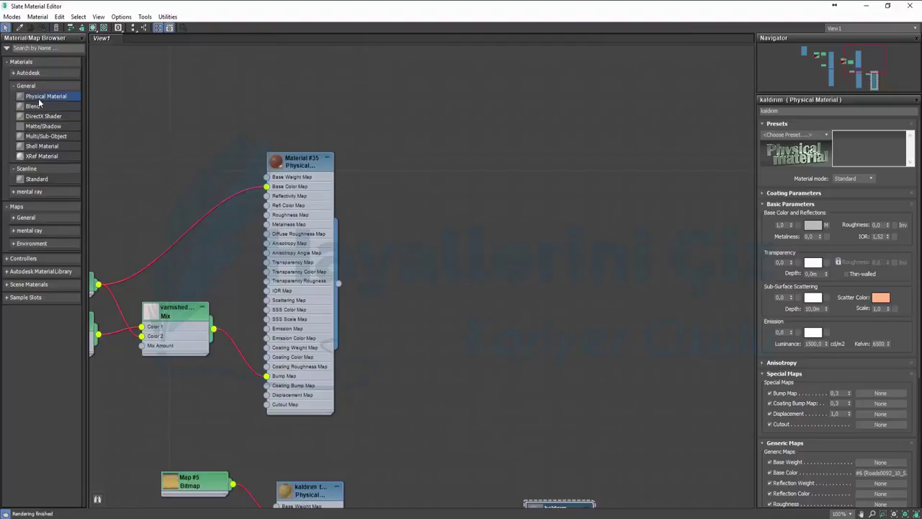
{"action": "mouse_move", "coordinate": [41, 99]}
{"action": "left_mouse_down"}
{"action": "mouse_move", "coordinate": [550, 180]}
{"action": "mouse_move", "coordinate": [578, 160]}
{"action": "left_mouse_up"}
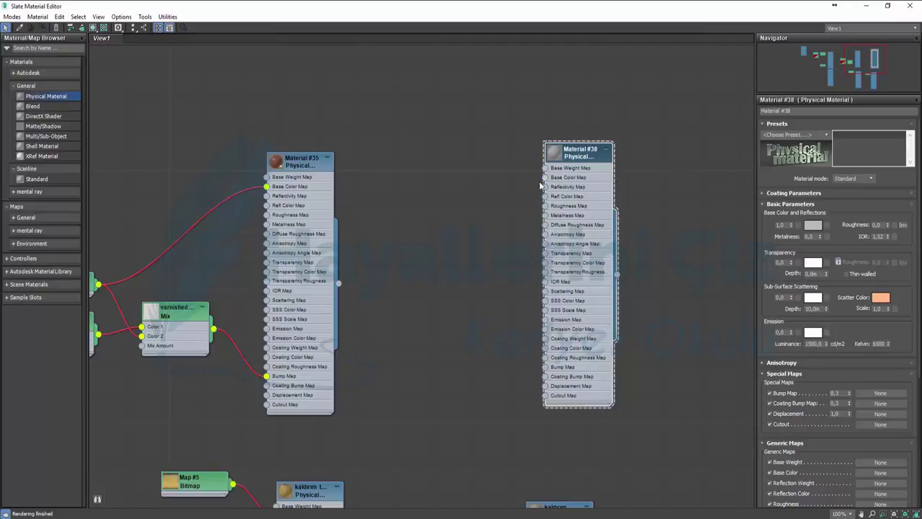
Wire a Roads0086_1_S bitmap (Map #7) into Material #38's base colour
{"action": "left_click_drag", "start_coordinate": [545, 179], "coordinate": [503, 189]}
{"action": "left_click", "coordinate": [604, 196]}
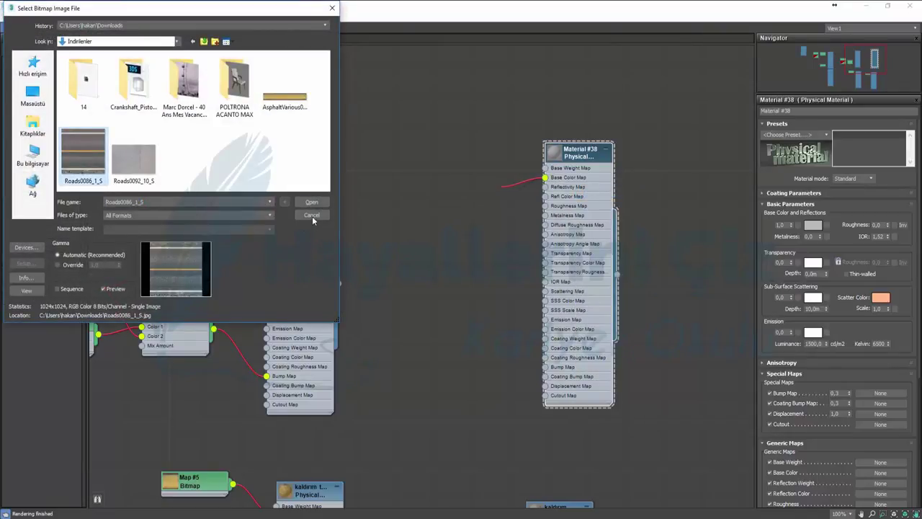
{"action": "left_click", "coordinate": [312, 202]}
{"action": "mouse_move", "coordinate": [500, 188]}
{"action": "left_mouse_down"}
{"action": "mouse_move", "coordinate": [489, 162]}
{"action": "mouse_move", "coordinate": [470, 163]}
{"action": "left_mouse_up"}
{"action": "scroll", "coordinate": [454, 193], "scroll_direction": "down", "scroll_amount": 4}
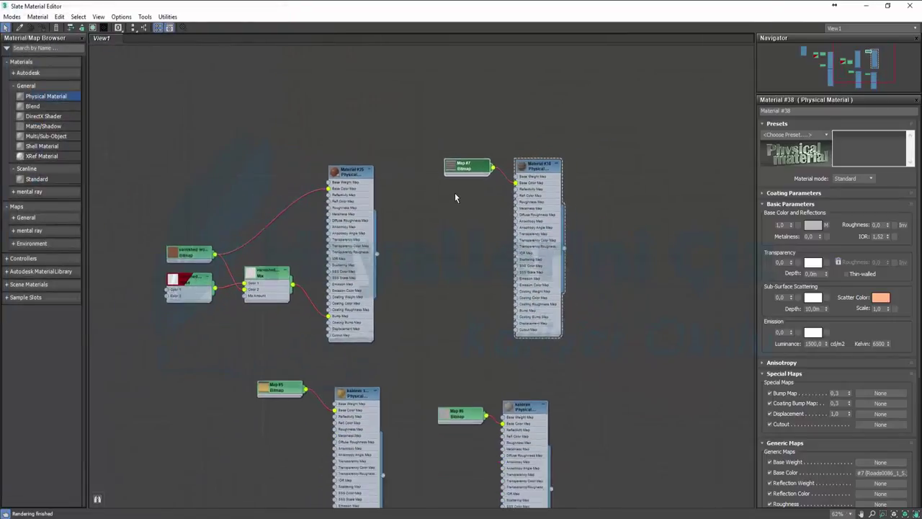
{"action": "scroll", "coordinate": [455, 192], "scroll_direction": "down", "scroll_amount": 2}
{"action": "mouse_move", "coordinate": [368, 285]}
{"action": "middle_mouse_down"}
{"action": "mouse_move", "coordinate": [504, 185]}
{"action": "mouse_move", "coordinate": [603, 278]}
{"action": "mouse_move", "coordinate": [508, 223]}
{"action": "mouse_move", "coordinate": [552, 239]}
{"action": "middle_mouse_up"}
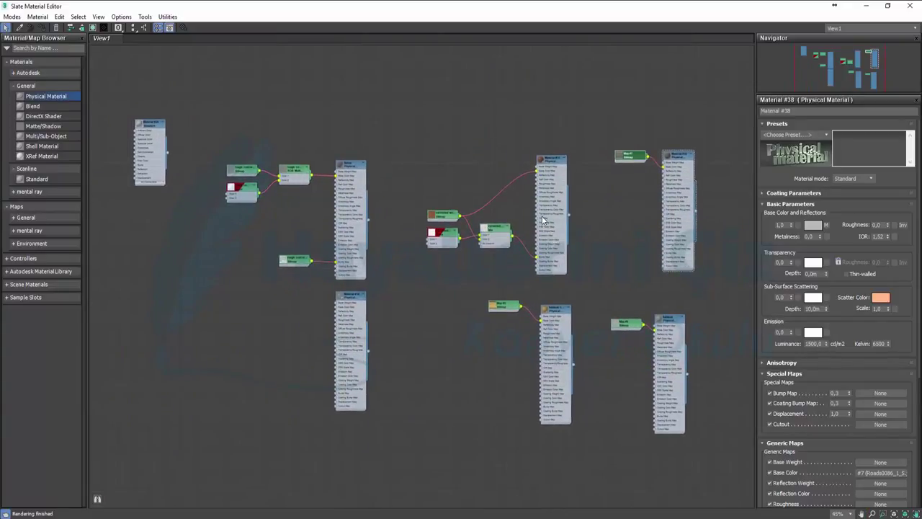
Restore the Slate editor and assign the Beton material to the storefront Box001
{"action": "double_click", "coordinate": [510, 5]}
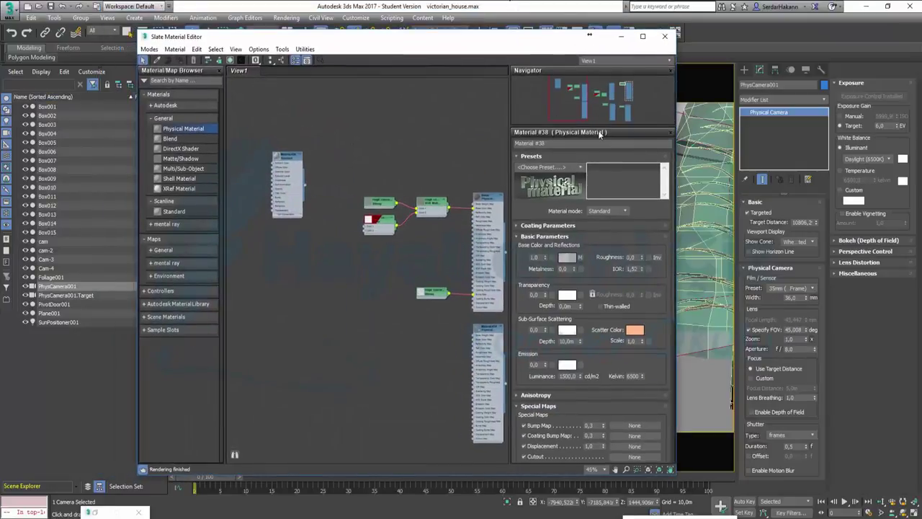
{"action": "middle_click_drag", "start_coordinate": [472, 191], "coordinate": [370, 158]}
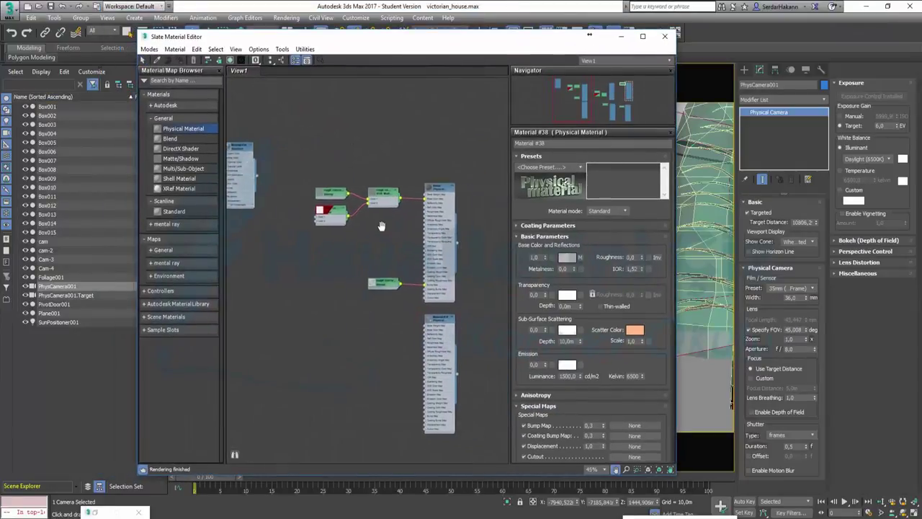
{"action": "scroll", "coordinate": [370, 158], "scroll_direction": "up", "scroll_amount": 2}
{"action": "scroll", "coordinate": [401, 181], "scroll_direction": "up", "scroll_amount": 2}
{"action": "scroll", "coordinate": [400, 173], "scroll_direction": "up", "scroll_amount": 1}
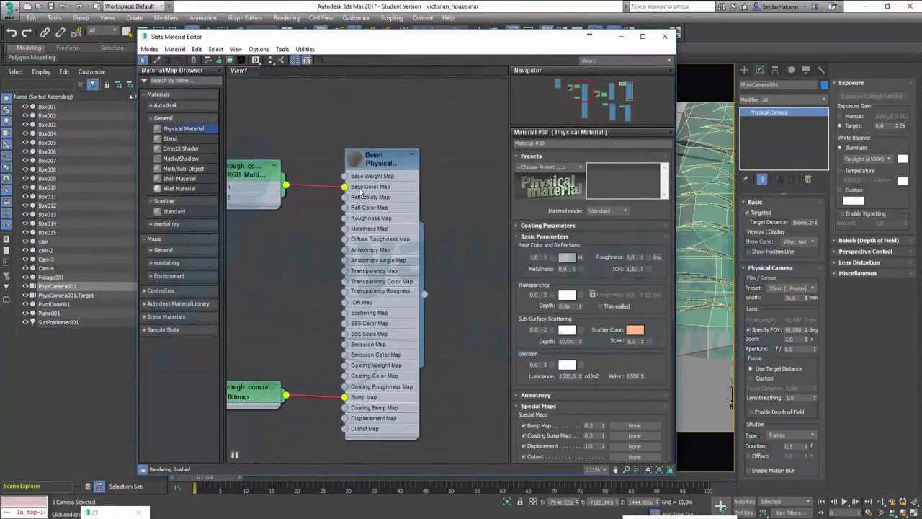
{"action": "scroll", "coordinate": [379, 209], "scroll_direction": "down", "scroll_amount": 1}
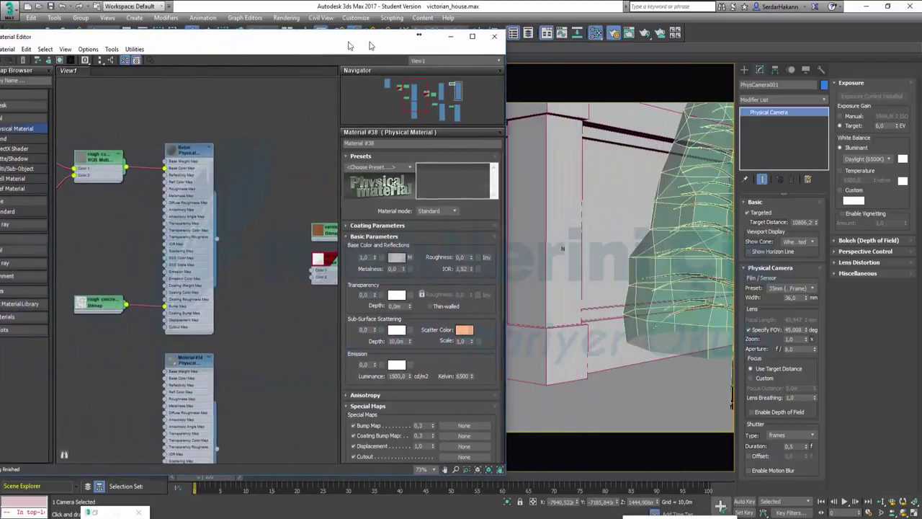
{"action": "left_click_drag", "start_coordinate": [540, 45], "coordinate": [297, 45]}
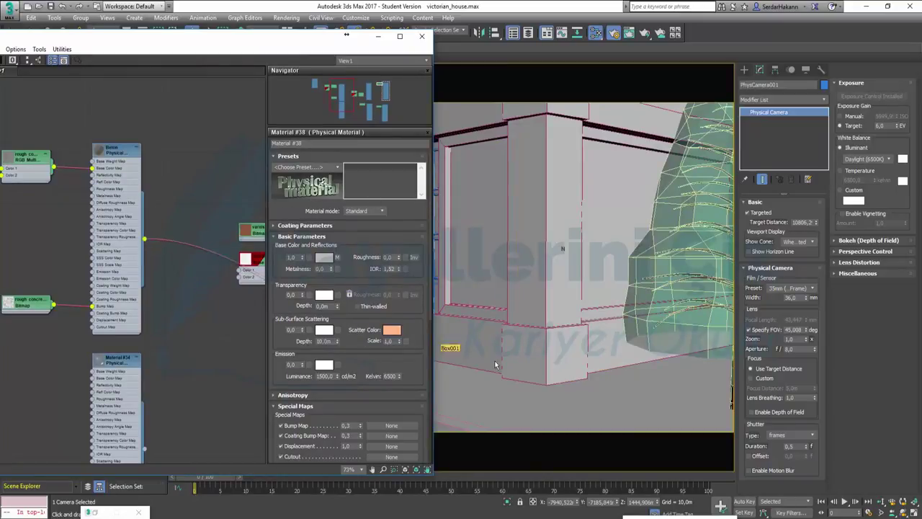
{"action": "left_click_drag", "start_coordinate": [144, 239], "coordinate": [243, 258]}
{"action": "left_click_drag", "start_coordinate": [530, 362], "coordinate": [530, 362]}
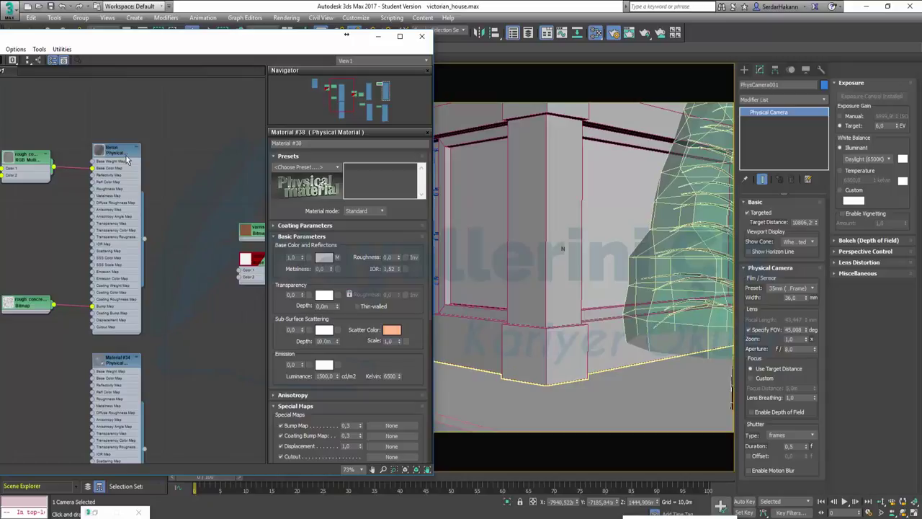
{"action": "left_click", "coordinate": [533, 360]}
{"action": "left_click", "coordinate": [770, 112]}
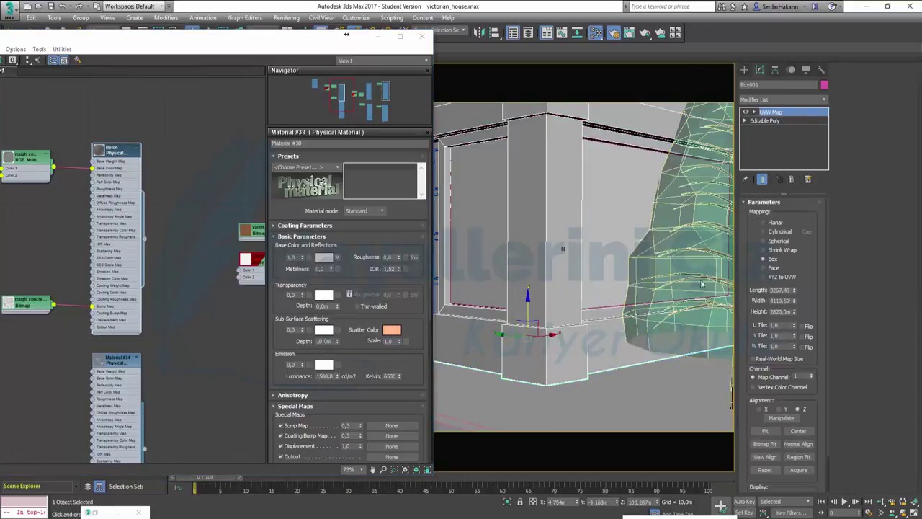
Show Beton's shaded concrete texture in the viewport and minimise the editor
{"action": "left_click", "coordinate": [121, 153]}
{"action": "right_click", "coordinate": [121, 153]}
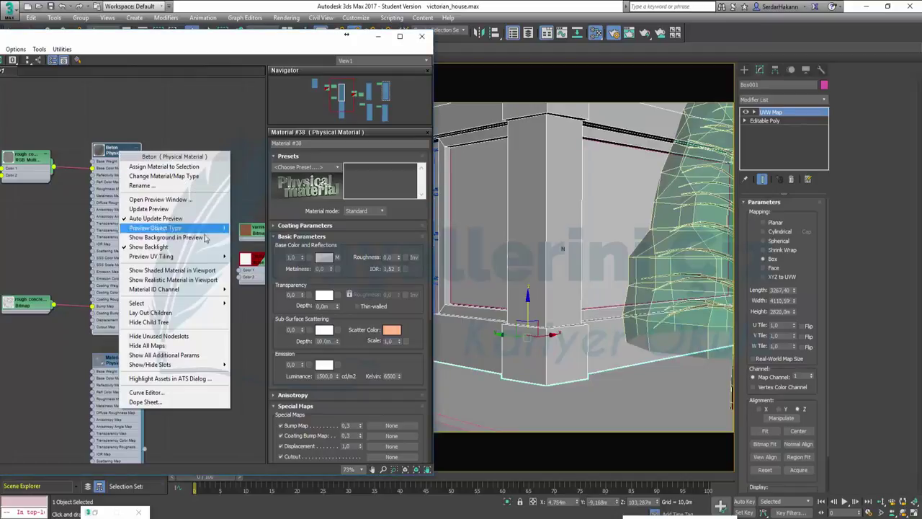
{"action": "left_click", "coordinate": [208, 272]}
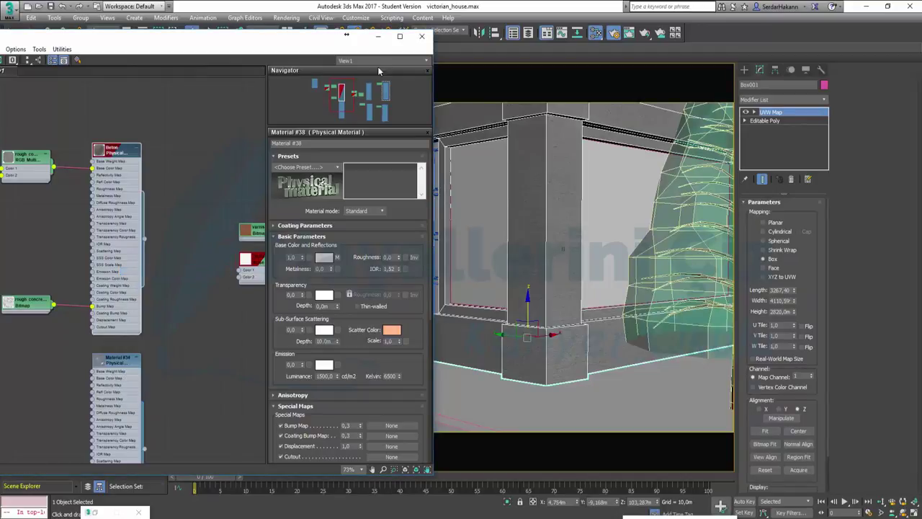
{"action": "left_click", "coordinate": [378, 37]}
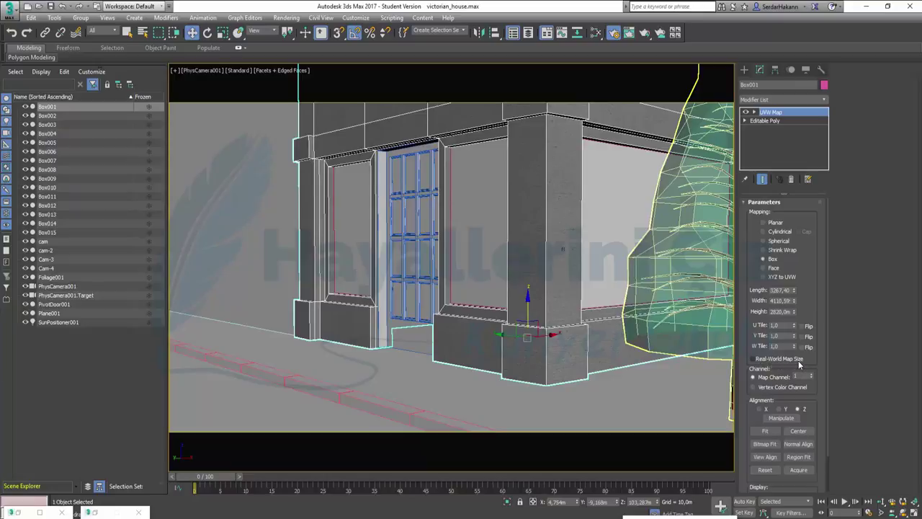
Show Box001's UVW Map gizmo and toggle Real-World Map Size on and back off while resizing to about 5270 × 5270 × 6000
{"action": "left_click", "coordinate": [761, 363]}
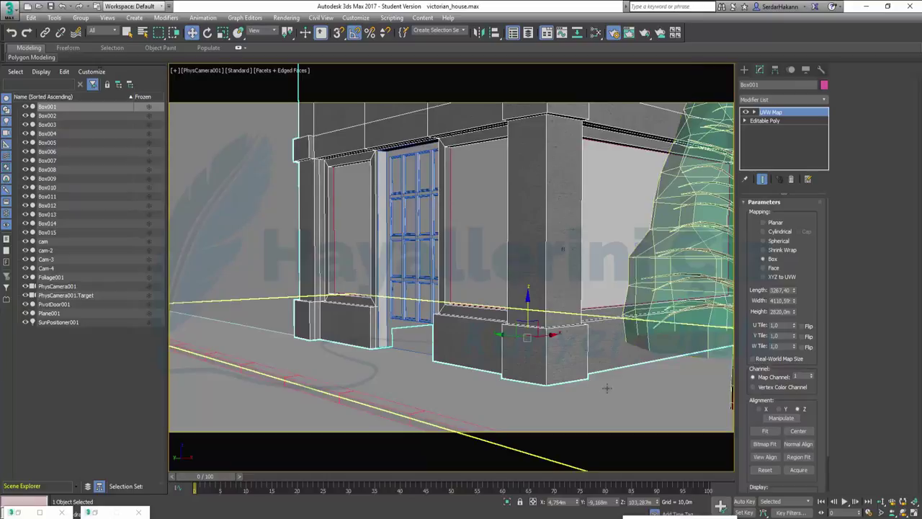
{"action": "left_click", "coordinate": [763, 359]}
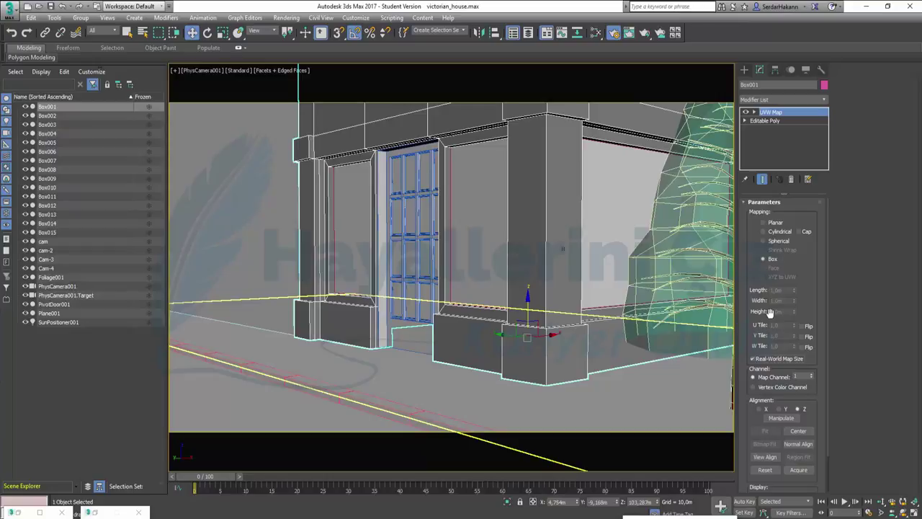
{"action": "left_click", "coordinate": [752, 358]}
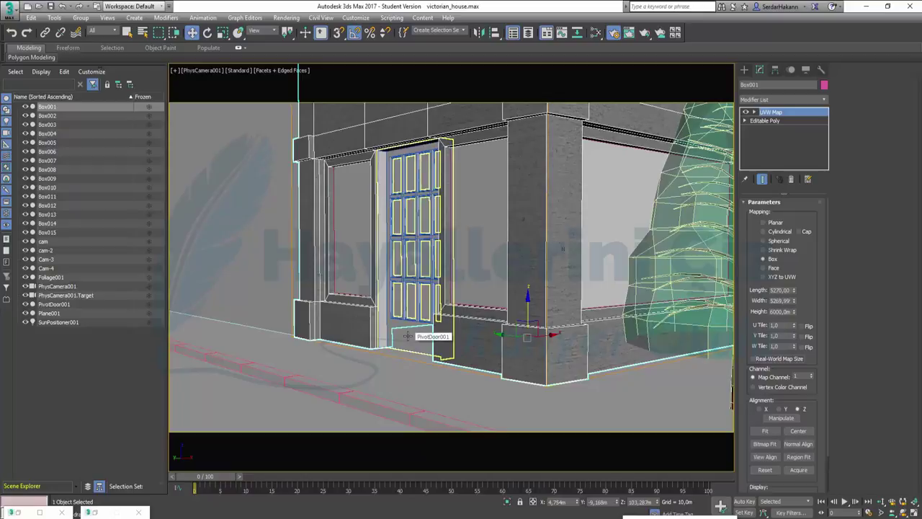
Apply Material #35 to the door PivotDoor001 from the Slate node graph
{"action": "key", "text": "m"}
{"action": "mouse_move", "coordinate": [187, 237]}
{"action": "middle_mouse_down"}
{"action": "mouse_move", "coordinate": [165, 264]}
{"action": "mouse_move", "coordinate": [80, 250]}
{"action": "mouse_move", "coordinate": [140, 253]}
{"action": "middle_mouse_up"}
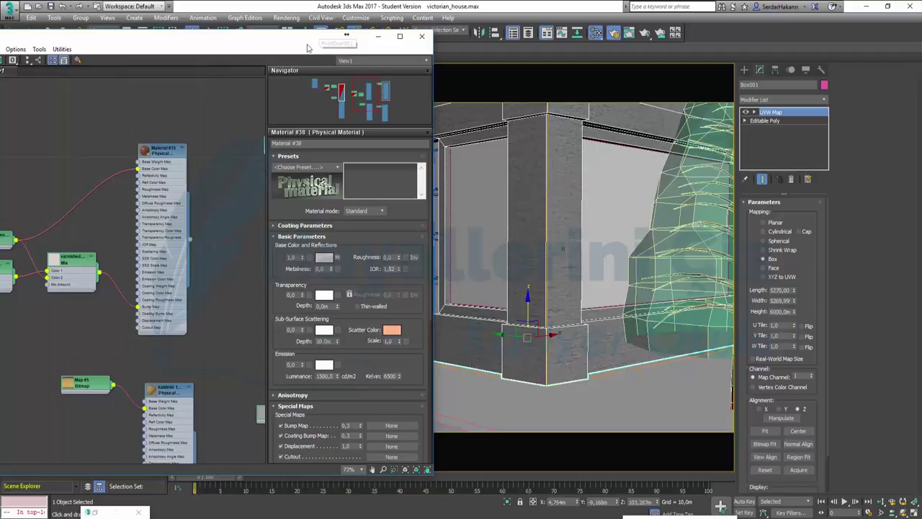
{"action": "left_click_drag", "start_coordinate": [287, 41], "coordinate": [200, 32]}
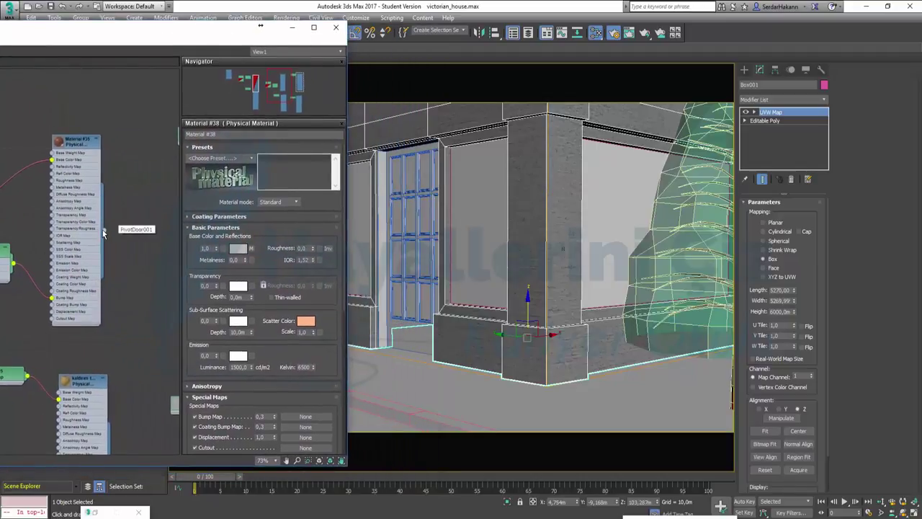
{"action": "left_click_drag", "start_coordinate": [104, 230], "coordinate": [413, 344]}
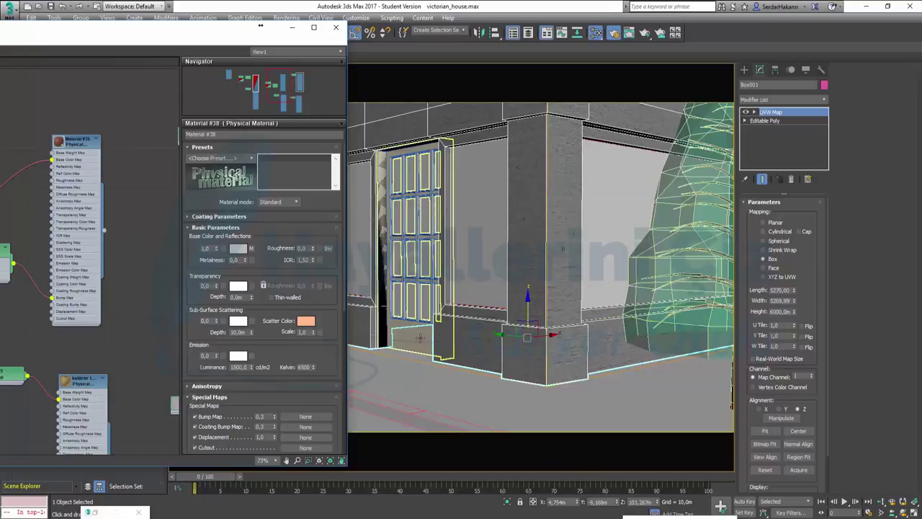
Apply Material #34 to the window objects in the storefront
{"action": "middle_click_drag", "start_coordinate": [36, 322], "coordinate": [291, 283]}
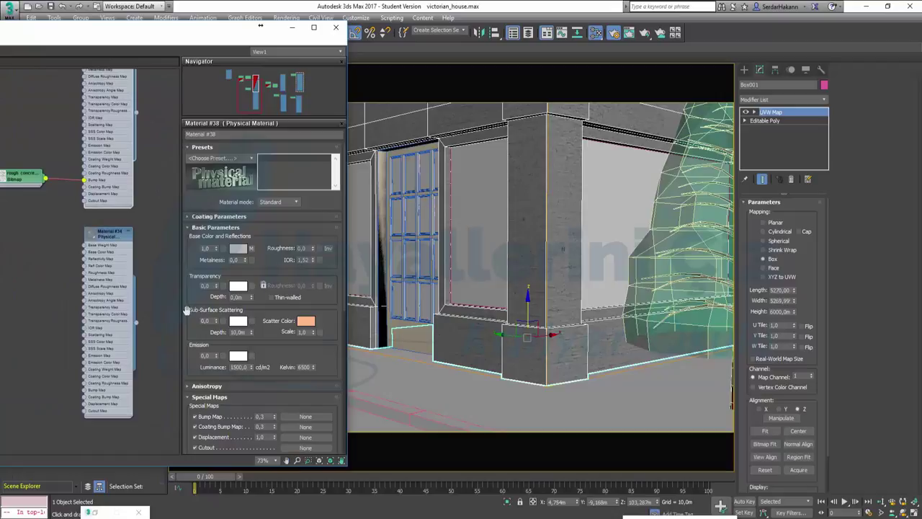
{"action": "left_click_drag", "start_coordinate": [134, 325], "coordinate": [485, 285]}
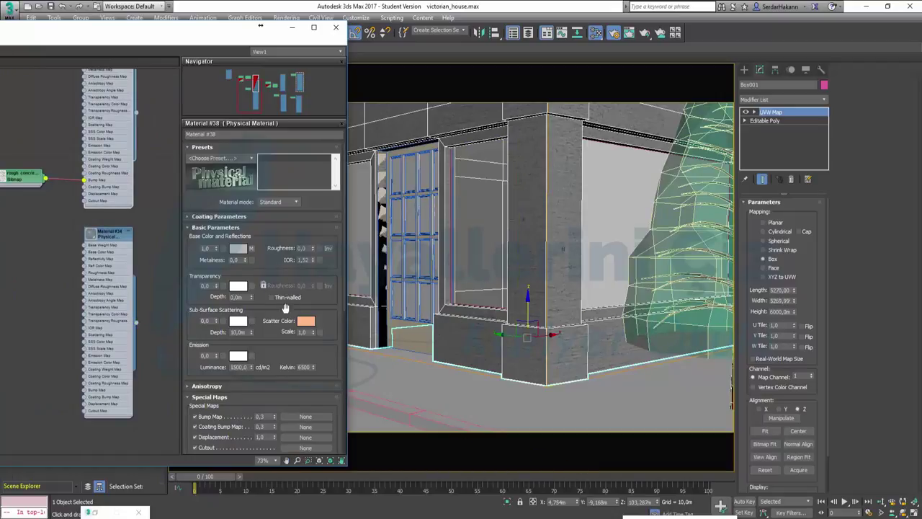
{"action": "left_click_drag", "start_coordinate": [136, 328], "coordinate": [363, 278]}
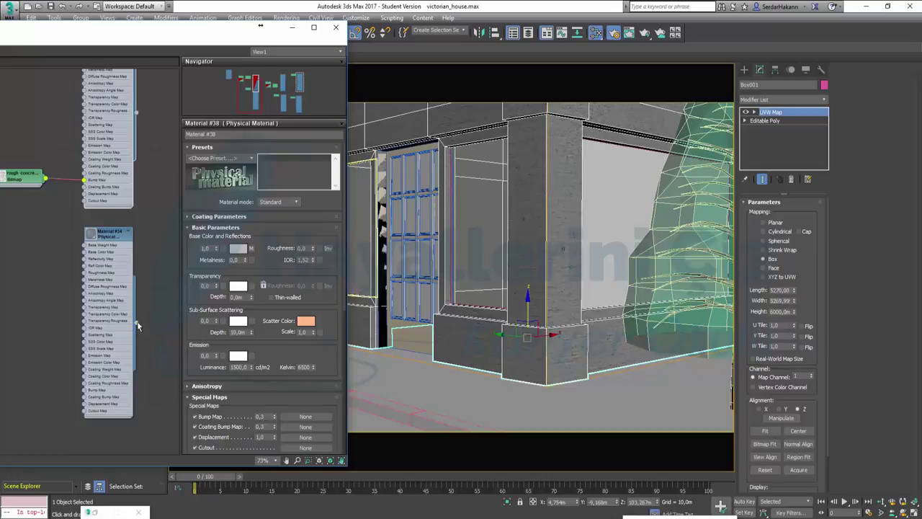
{"action": "mouse_move", "coordinate": [136, 322]}
{"action": "left_mouse_down"}
{"action": "mouse_move", "coordinate": [605, 291]}
{"action": "mouse_move", "coordinate": [625, 278]}
{"action": "left_mouse_up"}
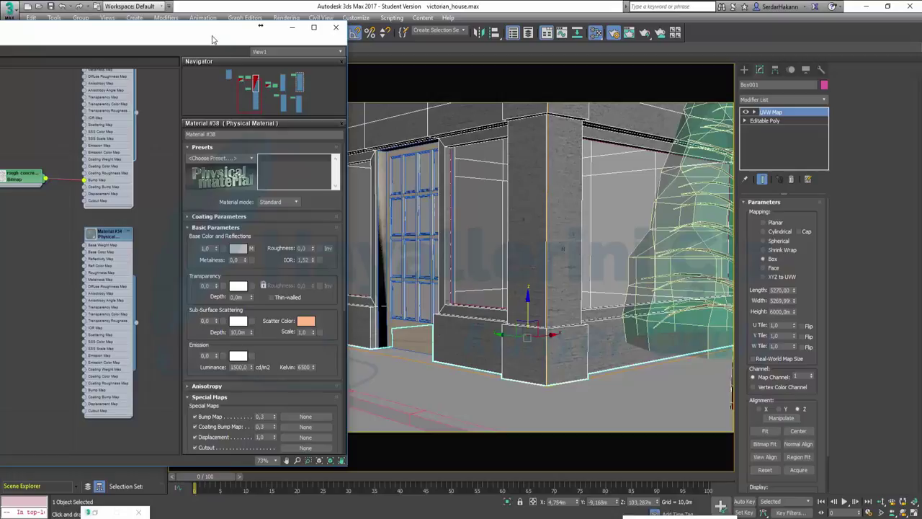
Apply the Physical material to two more scene objects and bring Material #38 into view
{"action": "mouse_move", "coordinate": [212, 35]}
{"action": "left_mouse_down"}
{"action": "mouse_move", "coordinate": [192, 53]}
{"action": "mouse_move", "coordinate": [561, 93]}
{"action": "left_mouse_up"}
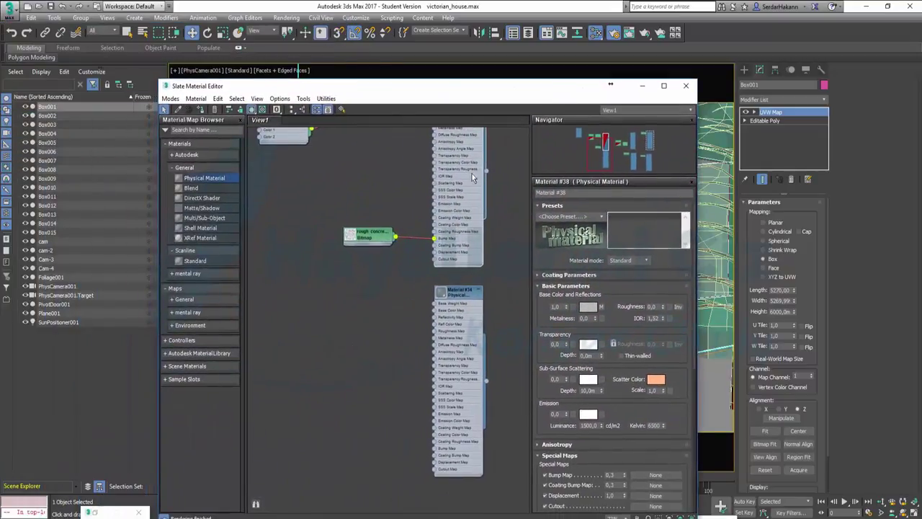
{"action": "mouse_move", "coordinate": [453, 301]}
{"action": "middle_mouse_down"}
{"action": "mouse_move", "coordinate": [340, 283]}
{"action": "mouse_move", "coordinate": [388, 276]}
{"action": "mouse_move", "coordinate": [389, 265]}
{"action": "middle_mouse_up"}
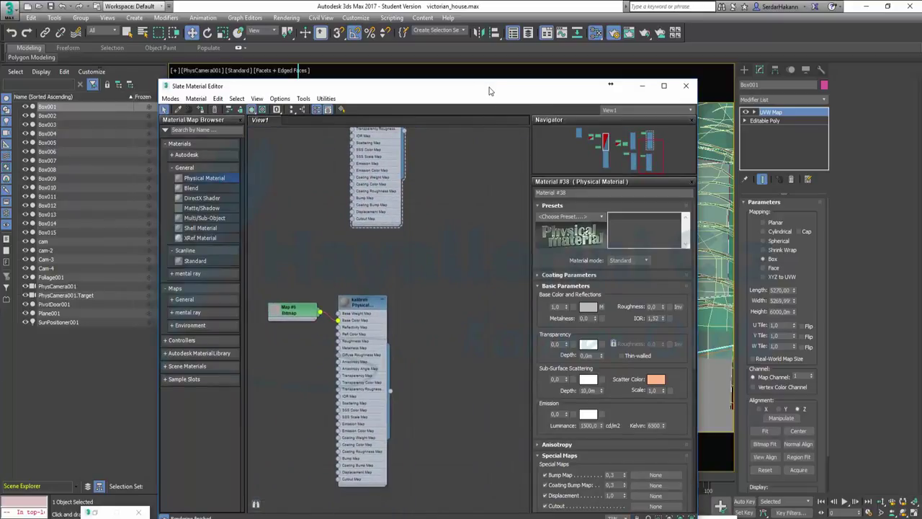
{"action": "left_click_drag", "start_coordinate": [488, 91], "coordinate": [242, 51]}
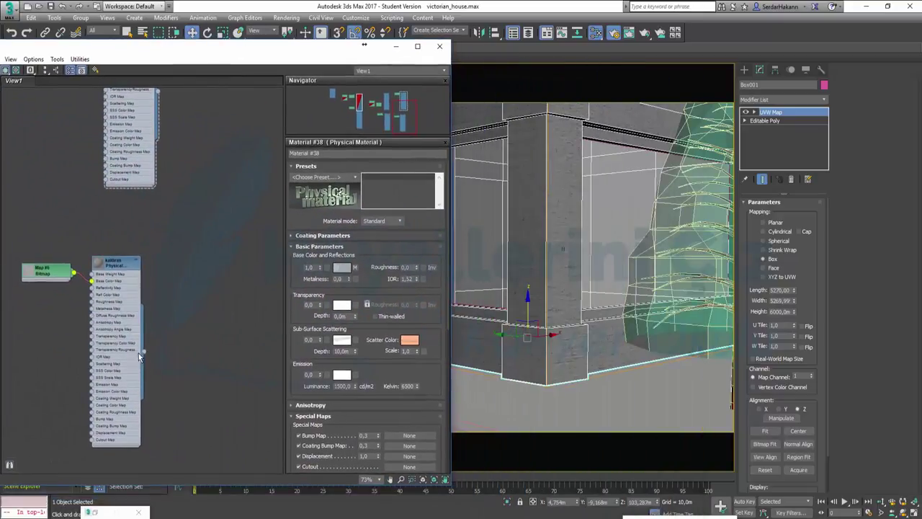
{"action": "left_click_drag", "start_coordinate": [144, 353], "coordinate": [494, 393]}
{"action": "mouse_move", "coordinate": [144, 355]}
{"action": "left_mouse_down"}
{"action": "mouse_move", "coordinate": [527, 409]}
{"action": "mouse_move", "coordinate": [532, 400]}
{"action": "left_mouse_up"}
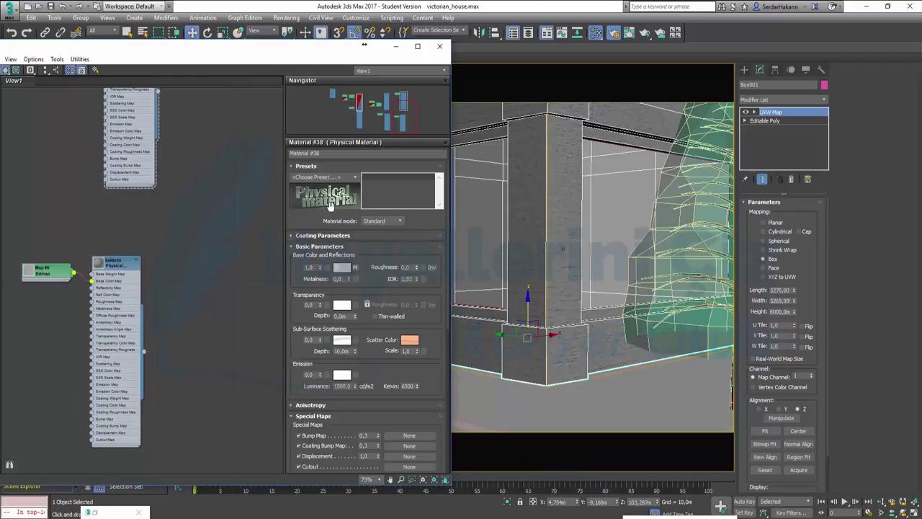
{"action": "mouse_move", "coordinate": [195, 188]}
{"action": "middle_mouse_down"}
{"action": "mouse_move", "coordinate": [185, 212]}
{"action": "mouse_move", "coordinate": [192, 333]}
{"action": "middle_mouse_up"}
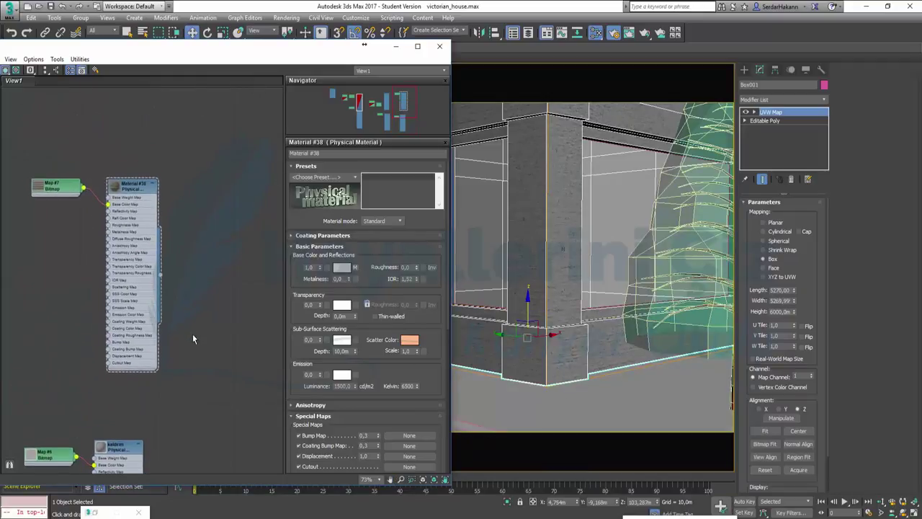
{"action": "middle_click_drag", "start_coordinate": [204, 262], "coordinate": [78, 250]}
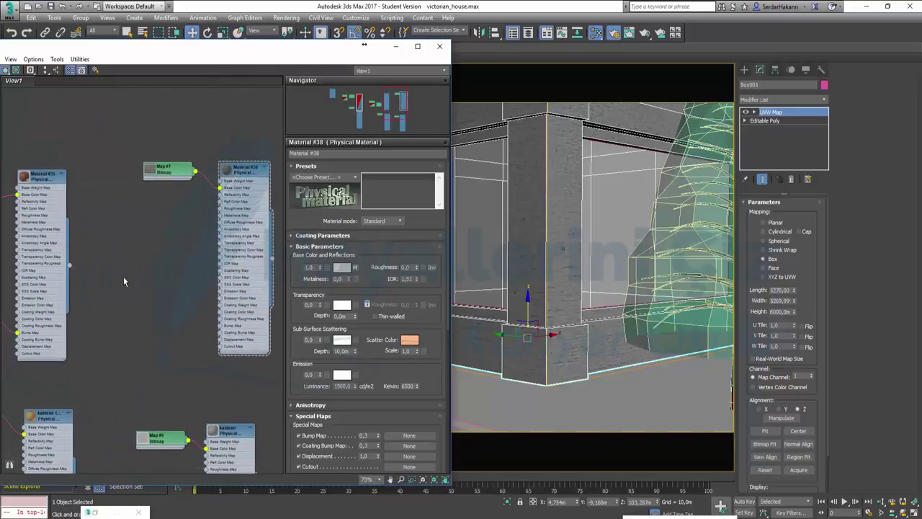
{"action": "mouse_move", "coordinate": [123, 276]}
{"action": "middle_mouse_down"}
{"action": "mouse_move", "coordinate": [143, 190]}
{"action": "mouse_move", "coordinate": [219, 222]}
{"action": "middle_mouse_up"}
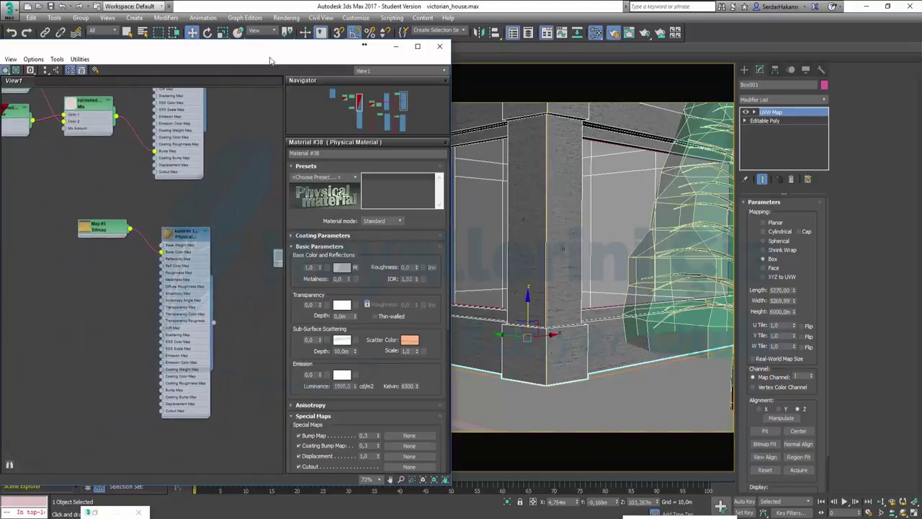
{"action": "mouse_move", "coordinate": [221, 50]}
{"action": "left_mouse_down"}
{"action": "mouse_move", "coordinate": [530, 77]}
{"action": "mouse_move", "coordinate": [817, 59]}
{"action": "left_mouse_up"}
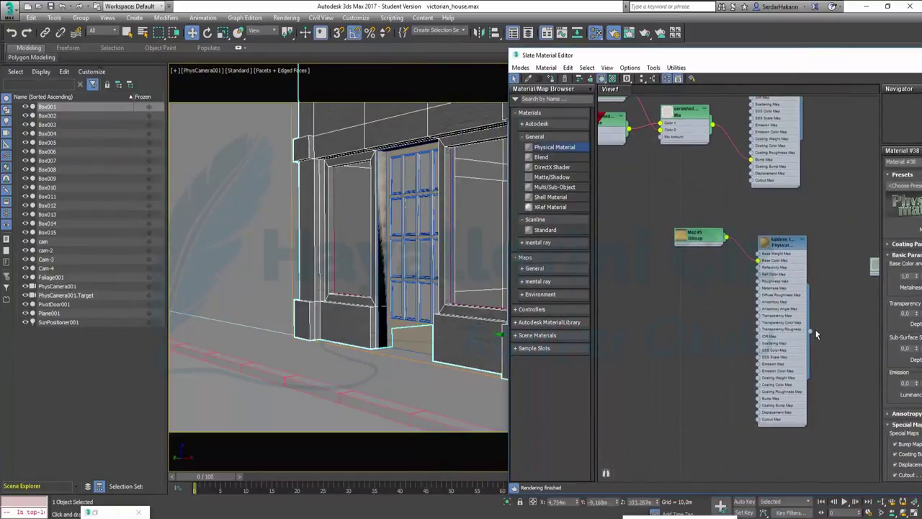
Assign the kaldırım material to the curb box and show kaldırım taşı and kaldırım shaded
{"action": "left_click_drag", "start_coordinate": [810, 332], "coordinate": [395, 412]}
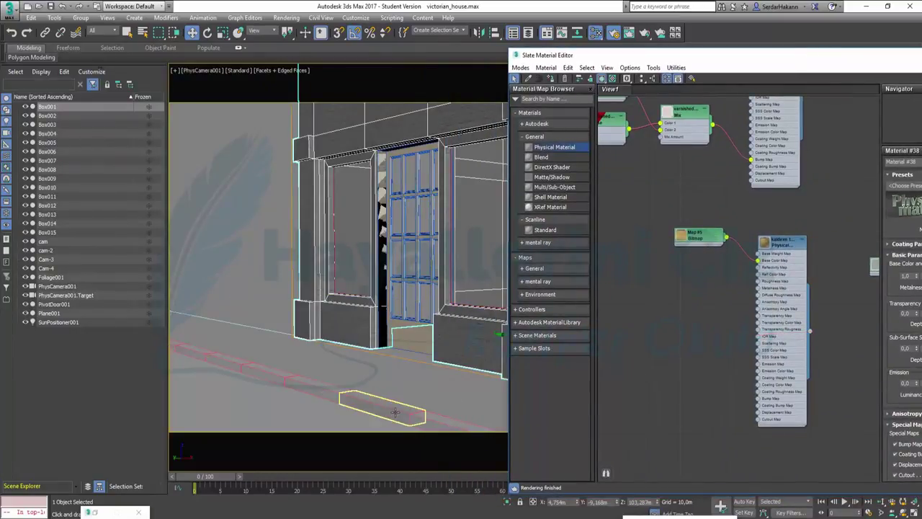
{"action": "right_click", "coordinate": [785, 252]}
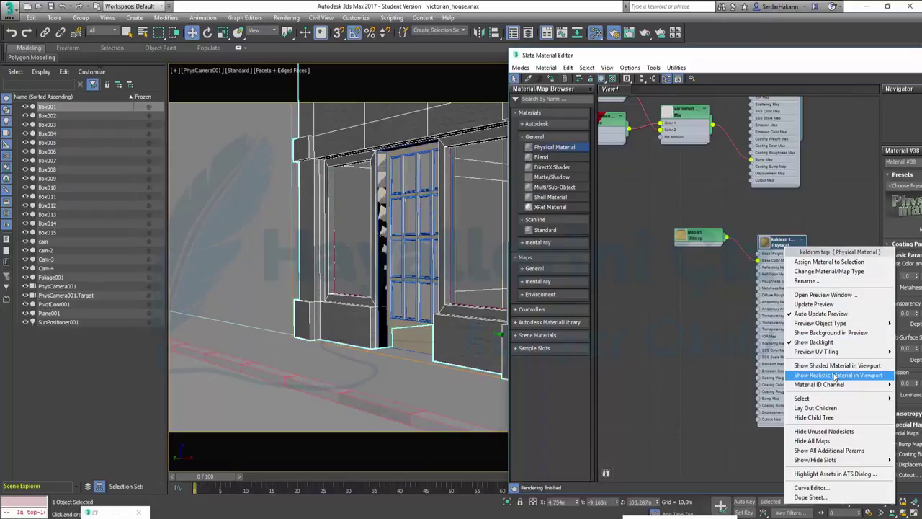
{"action": "left_click", "coordinate": [832, 366]}
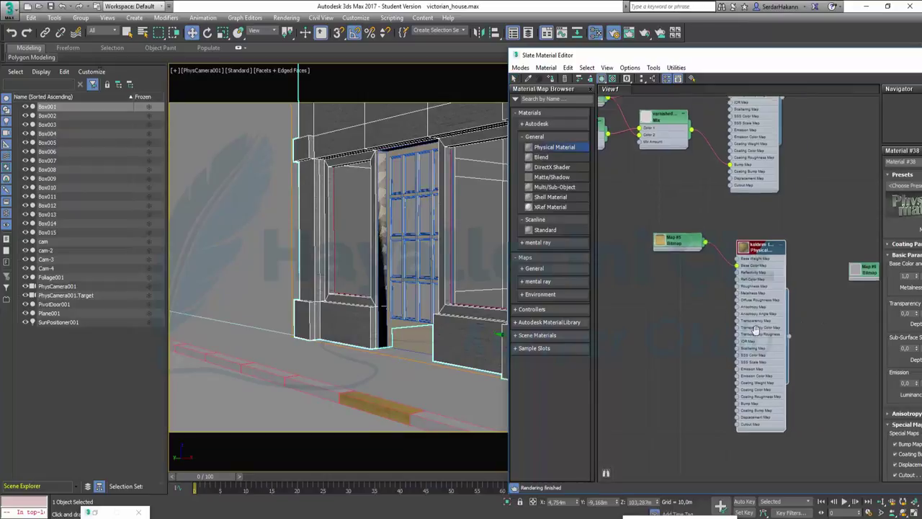
{"action": "middle_click_drag", "start_coordinate": [787, 307], "coordinate": [662, 332]}
{"action": "right_click", "coordinate": [778, 267]}
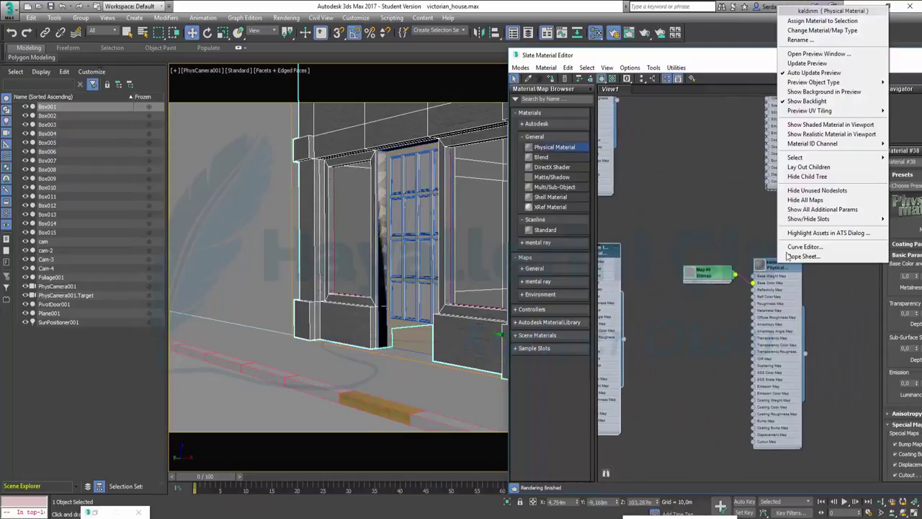
{"action": "left_click", "coordinate": [868, 125]}
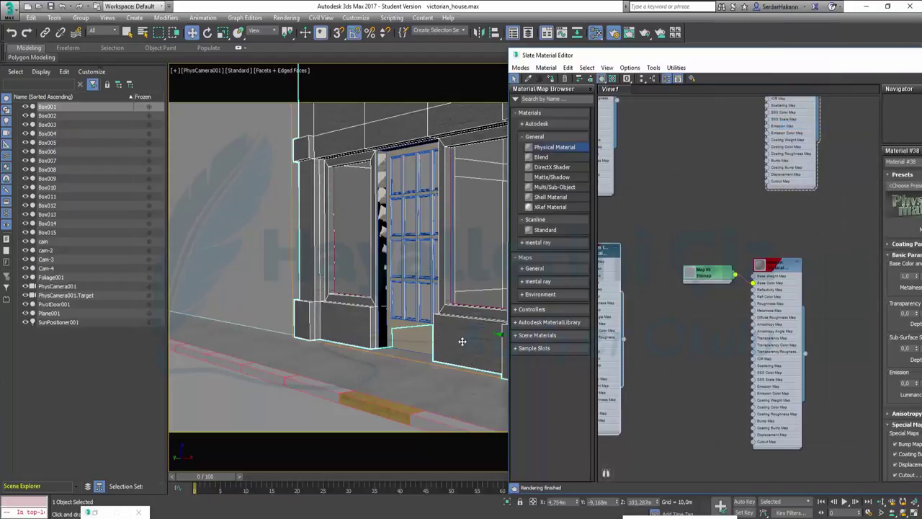
Assign Material #38 to the curb object and show its road texture shaded in the viewport
{"action": "mouse_move", "coordinate": [740, 272]}
{"action": "middle_mouse_down"}
{"action": "mouse_move", "coordinate": [688, 293]}
{"action": "mouse_move", "coordinate": [812, 295]}
{"action": "middle_mouse_up"}
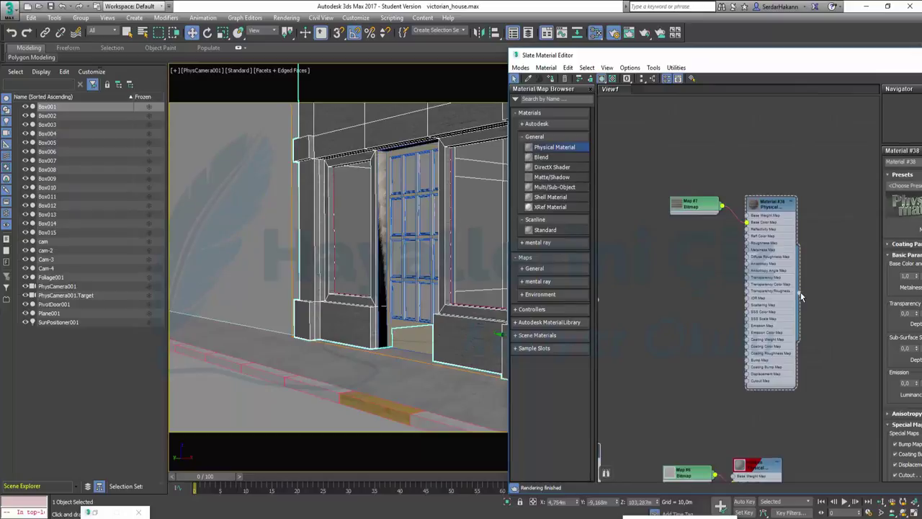
{"action": "left_click_drag", "start_coordinate": [800, 291], "coordinate": [282, 404]}
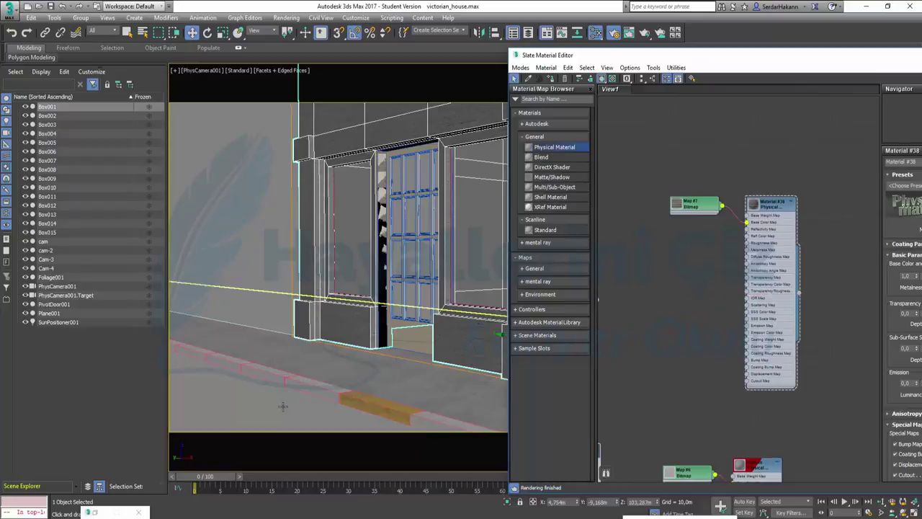
{"action": "right_click", "coordinate": [762, 205]}
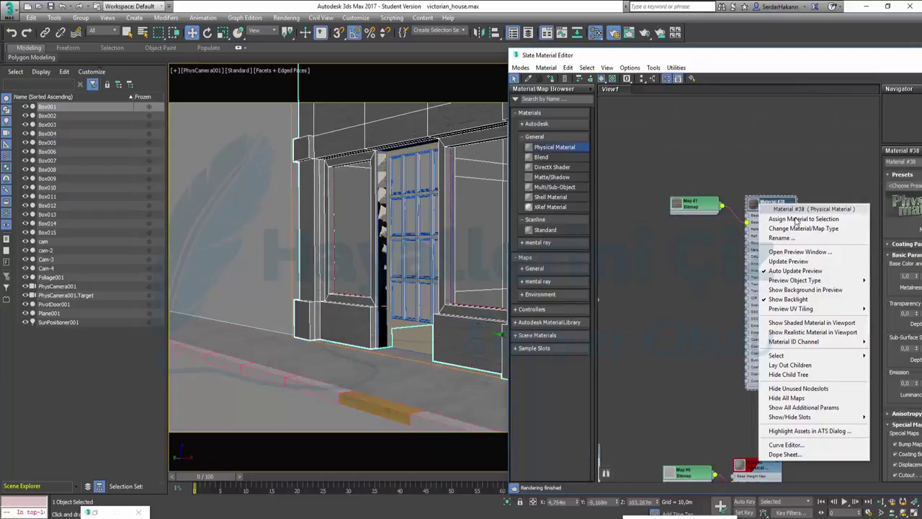
{"action": "left_click", "coordinate": [819, 322]}
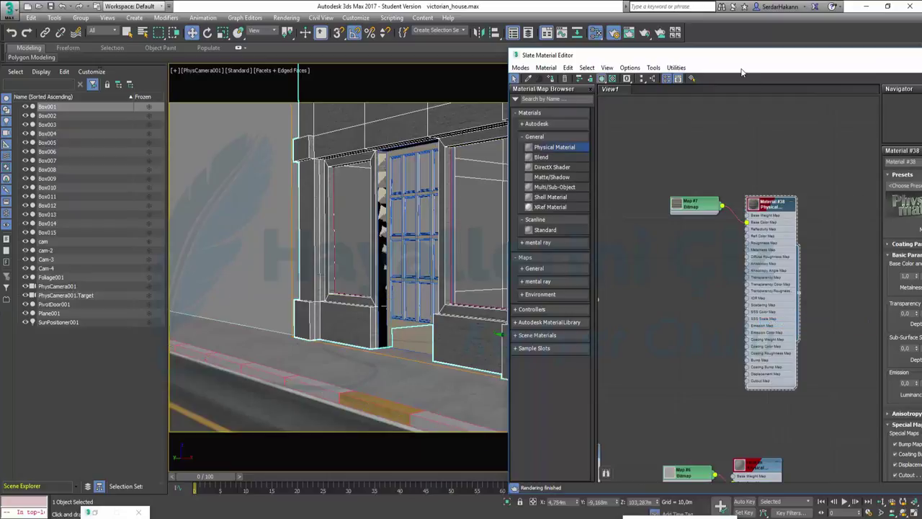
{"action": "left_click_drag", "start_coordinate": [717, 67], "coordinate": [311, 83]}
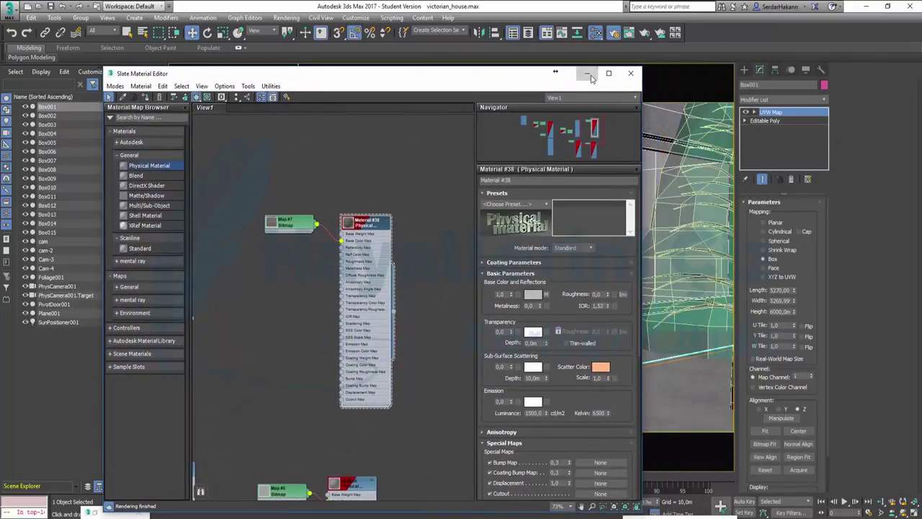
Render the textured storefront through PhysCamera001, close the render windows, and reopen the Slate editor
{"action": "left_click", "coordinate": [589, 75]}
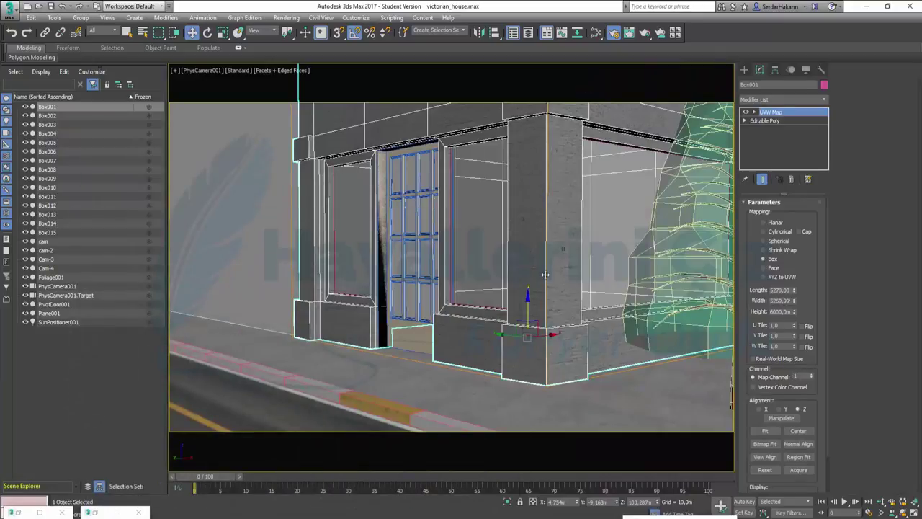
{"action": "key", "text": "shift+q"}
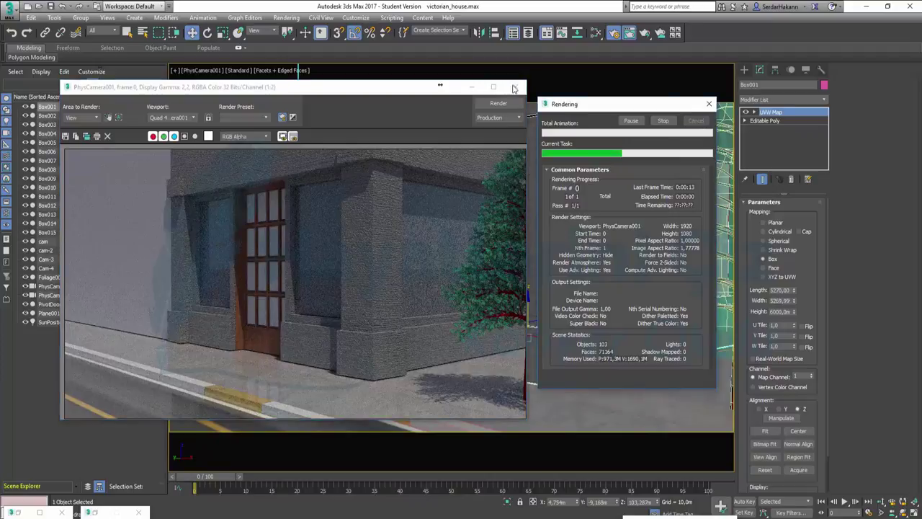
{"action": "left_click", "coordinate": [696, 121]}
{"action": "left_click", "coordinate": [515, 87]}
{"action": "key", "text": "m"}
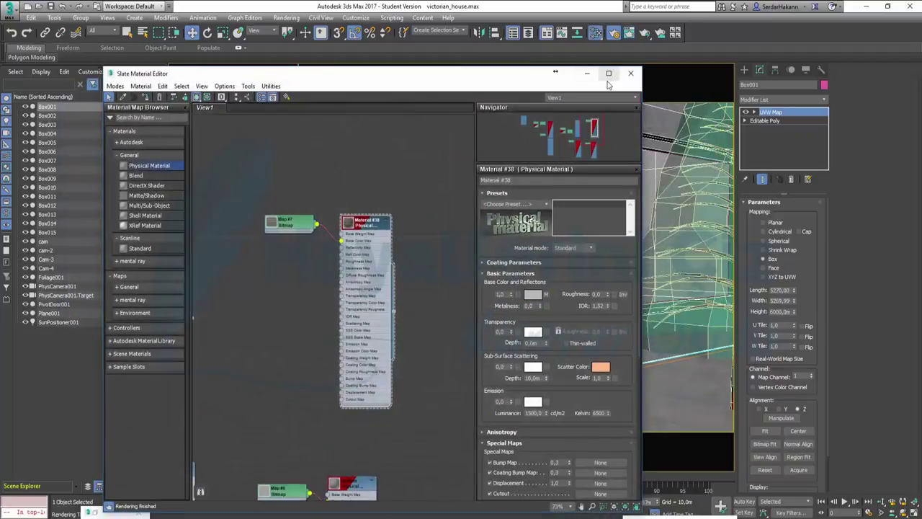
Maximize the Slate editor and set the kaldırım material's Roughness to 1,0
{"action": "left_click", "coordinate": [608, 73]}
{"action": "middle_click_drag", "start_coordinate": [324, 378], "coordinate": [528, 173]}
{"action": "scroll", "coordinate": [487, 216], "scroll_direction": "up", "scroll_amount": 2}
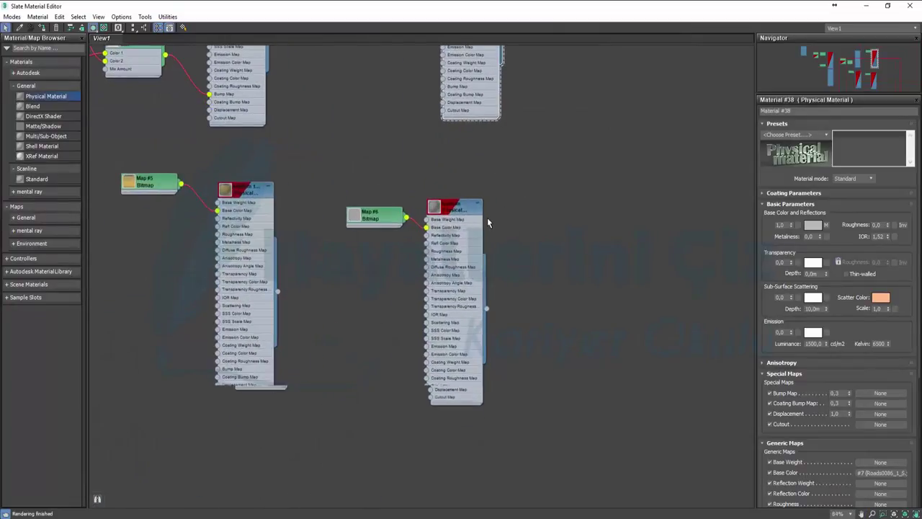
{"action": "scroll", "coordinate": [476, 230], "scroll_direction": "up", "scroll_amount": 2}
{"action": "scroll", "coordinate": [464, 243], "scroll_direction": "up", "scroll_amount": 1}
{"action": "scroll", "coordinate": [490, 259], "scroll_direction": "down", "scroll_amount": 2}
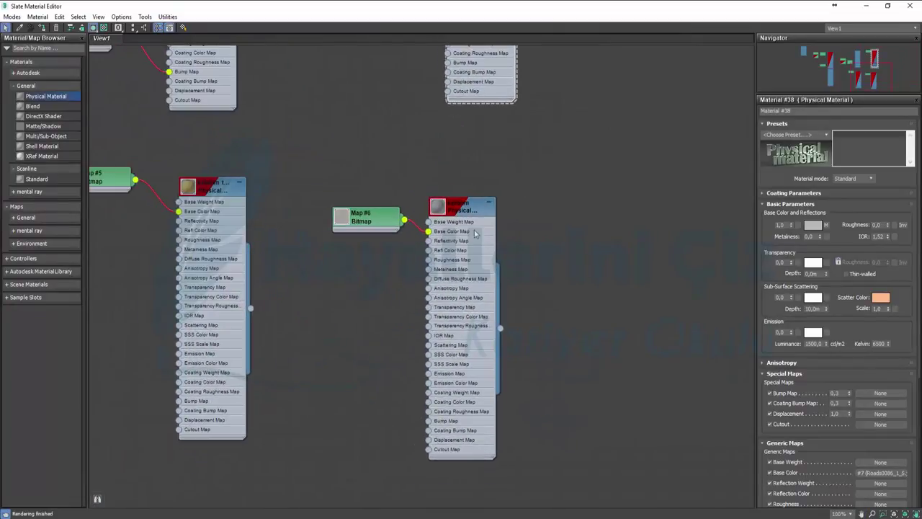
{"action": "left_click", "coordinate": [479, 256]}
{"action": "middle_click_drag", "start_coordinate": [617, 267], "coordinate": [729, 262]}
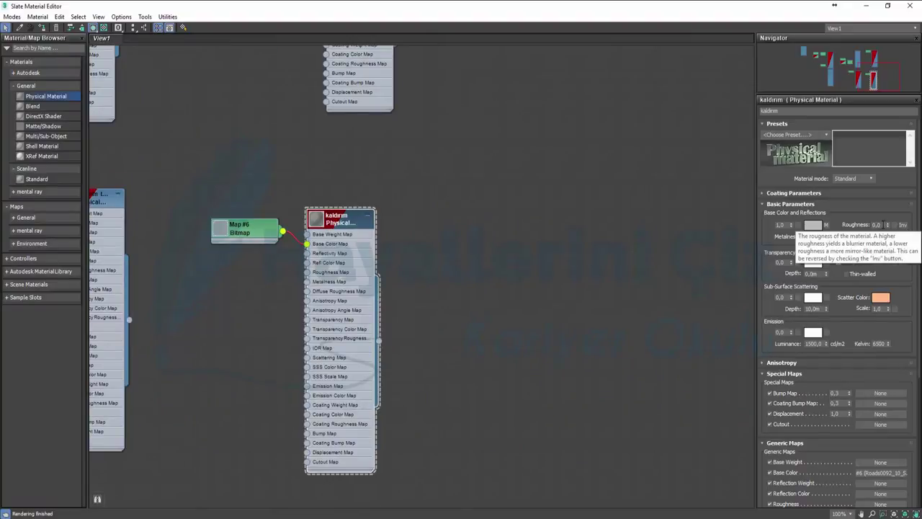
{"action": "double_click", "coordinate": [876, 224]}
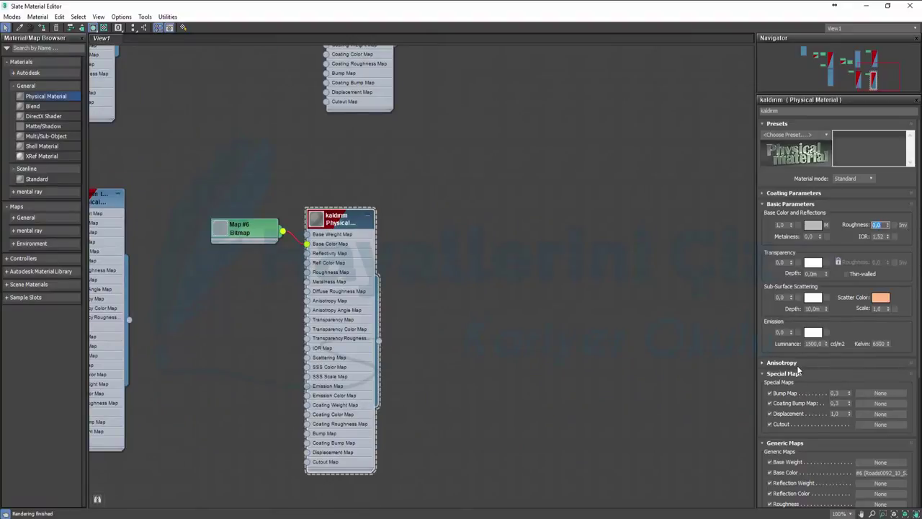
{"action": "type", "text": "1"}
{"action": "key", "text": "Return"}
Set Material #38's Roughness to 1,0
{"action": "middle_click_drag", "start_coordinate": [463, 208], "coordinate": [508, 335]}
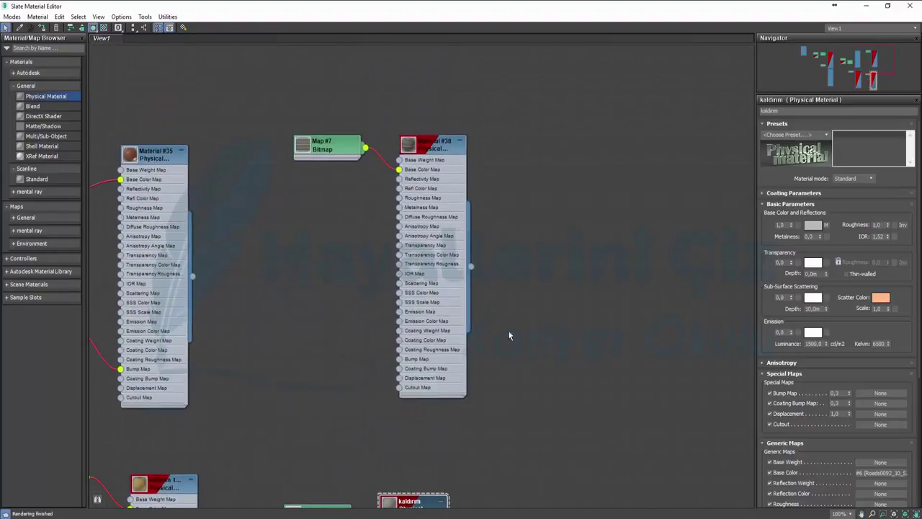
{"action": "double_click", "coordinate": [439, 144]}
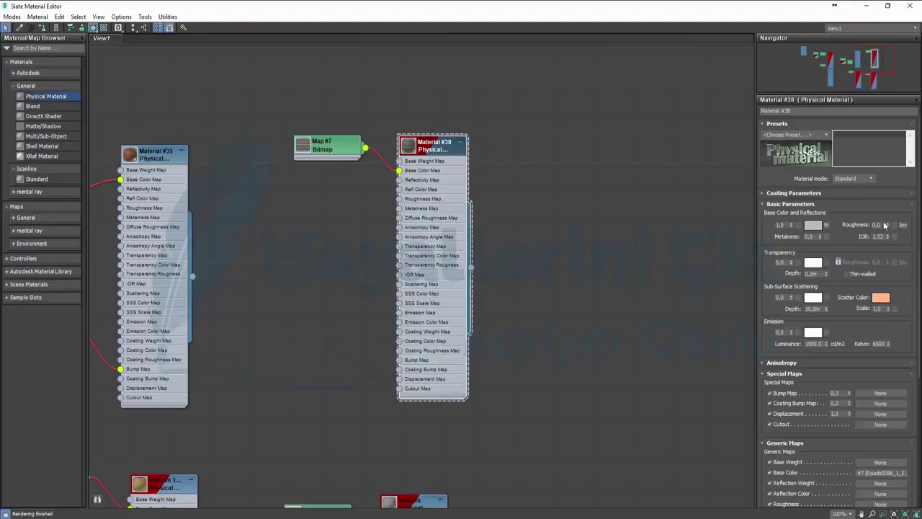
{"action": "double_click", "coordinate": [880, 224]}
{"action": "type", "text": "1"}
{"action": "key", "text": "Return"}
Set the kaldırım taşı material's Roughness to 1,0
{"action": "mouse_move", "coordinate": [245, 249]}
{"action": "middle_mouse_down"}
{"action": "mouse_move", "coordinate": [380, 176]}
{"action": "mouse_move", "coordinate": [447, 181]}
{"action": "middle_mouse_up"}
{"action": "middle_click_drag", "start_coordinate": [471, 308], "coordinate": [434, 268]}
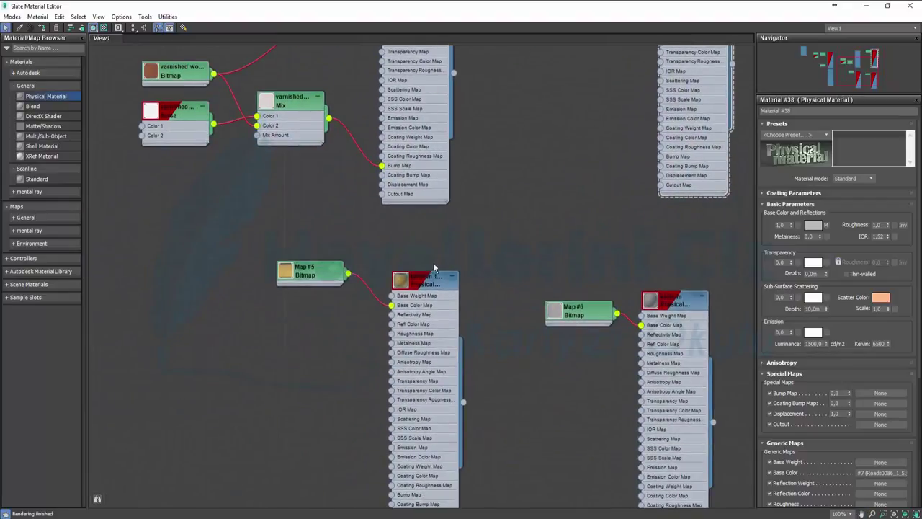
{"action": "double_click", "coordinate": [430, 280]}
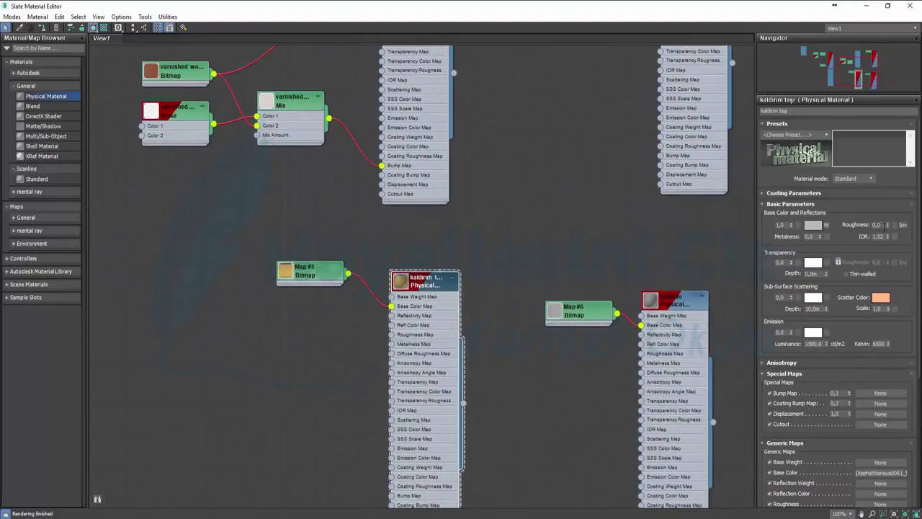
{"action": "double_click", "coordinate": [877, 225]}
{"action": "type", "text": "1"}
{"action": "key", "text": "Return"}
Inspect the Beton and Material #35 parameters in the node graph
{"action": "middle_click_drag", "start_coordinate": [553, 106], "coordinate": [710, 319]}
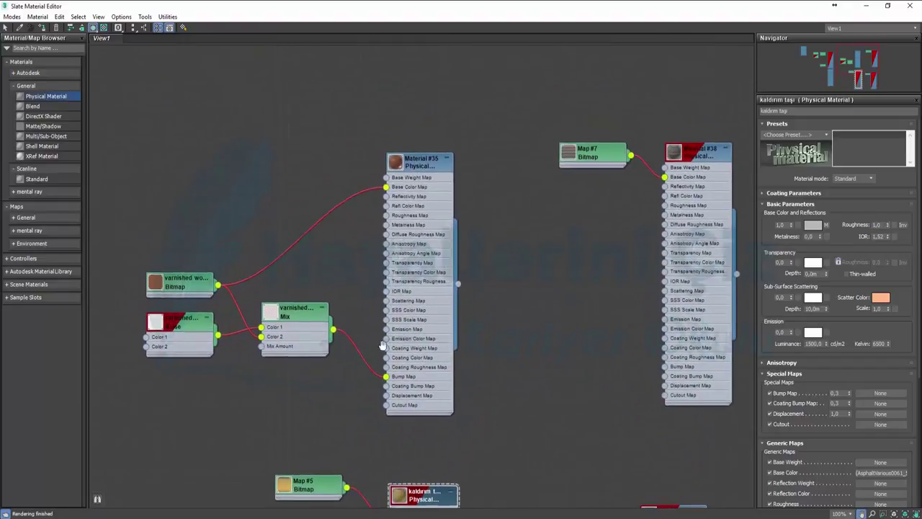
{"action": "middle_click_drag", "start_coordinate": [362, 169], "coordinate": [410, 154]}
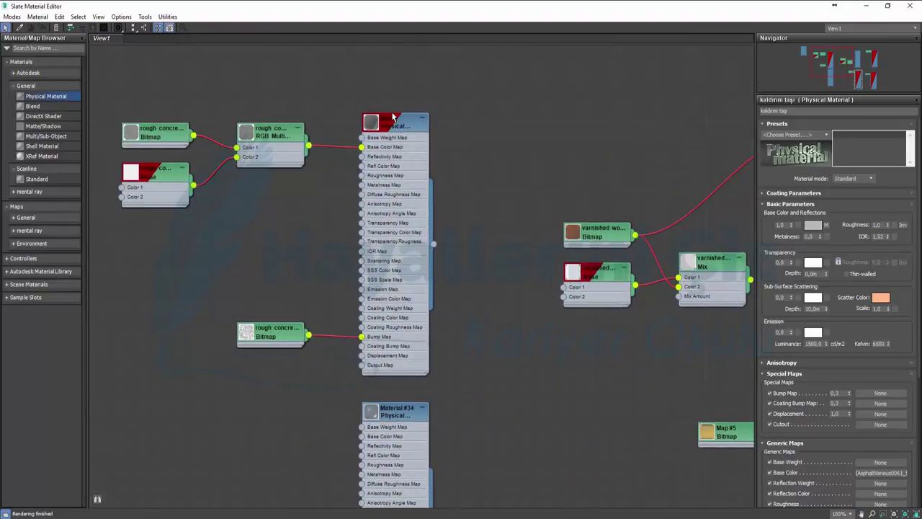
{"action": "left_click", "coordinate": [389, 128]}
{"action": "double_click", "coordinate": [390, 128]}
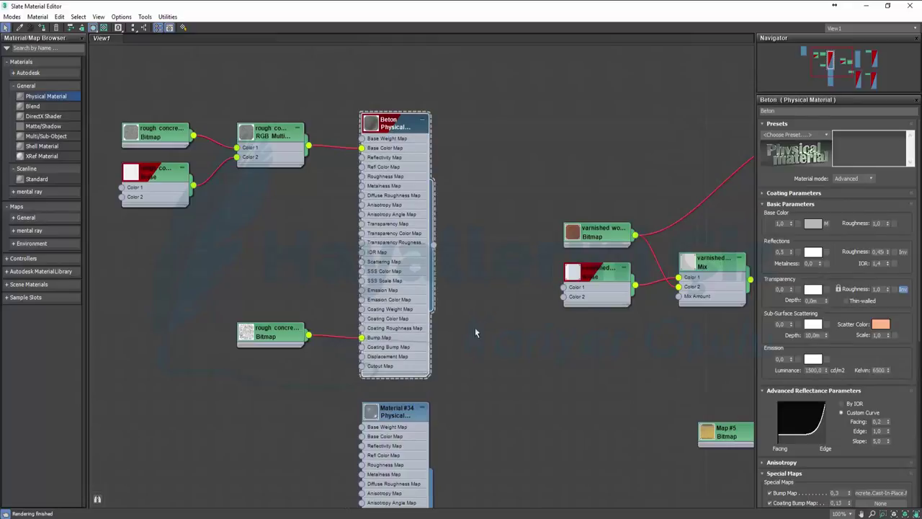
{"action": "mouse_move", "coordinate": [515, 422]}
{"action": "middle_mouse_down"}
{"action": "mouse_move", "coordinate": [577, 321]}
{"action": "mouse_move", "coordinate": [551, 411]}
{"action": "middle_mouse_up"}
{"action": "middle_click_drag", "start_coordinate": [567, 230], "coordinate": [480, 352]}
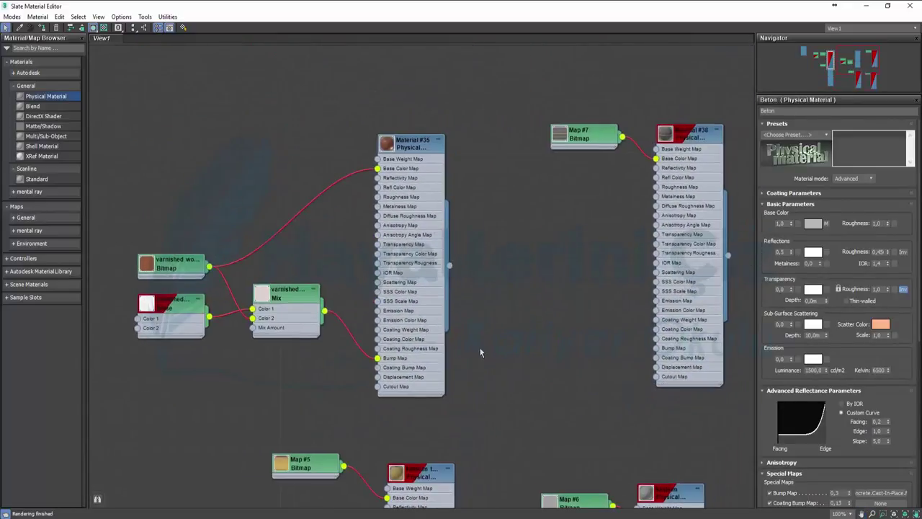
{"action": "double_click", "coordinate": [415, 165]}
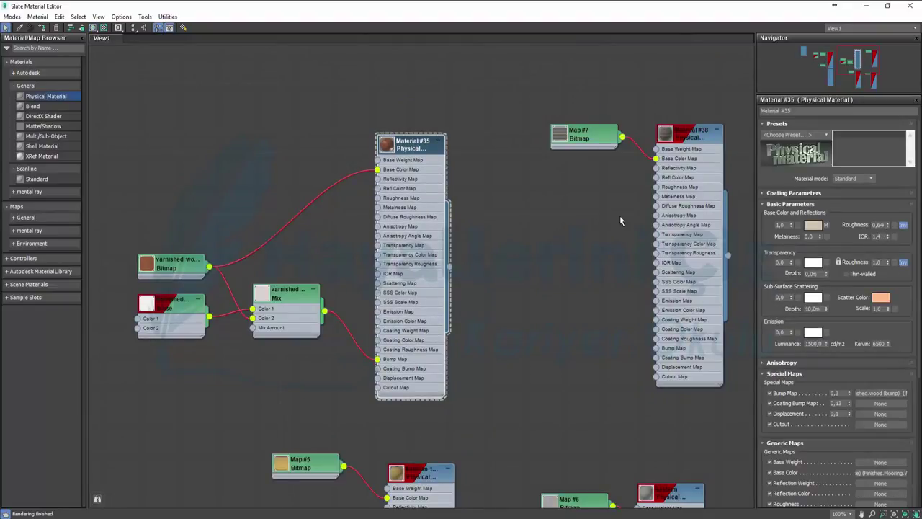
{"action": "middle_click_drag", "start_coordinate": [619, 220], "coordinate": [629, 186]}
Render the PhysCamera001 view with the rougher pavement and close the rendered frame
{"action": "left_click", "coordinate": [865, 6]}
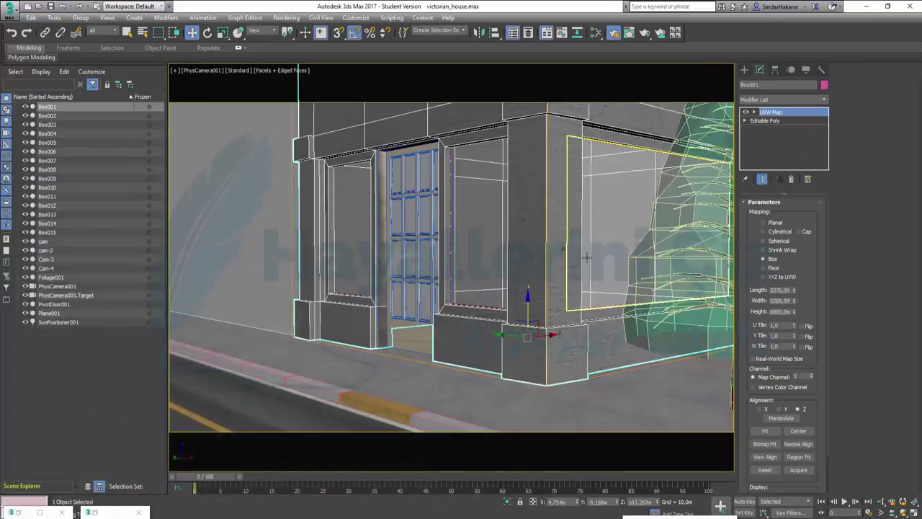
{"action": "key", "text": "shift+q"}
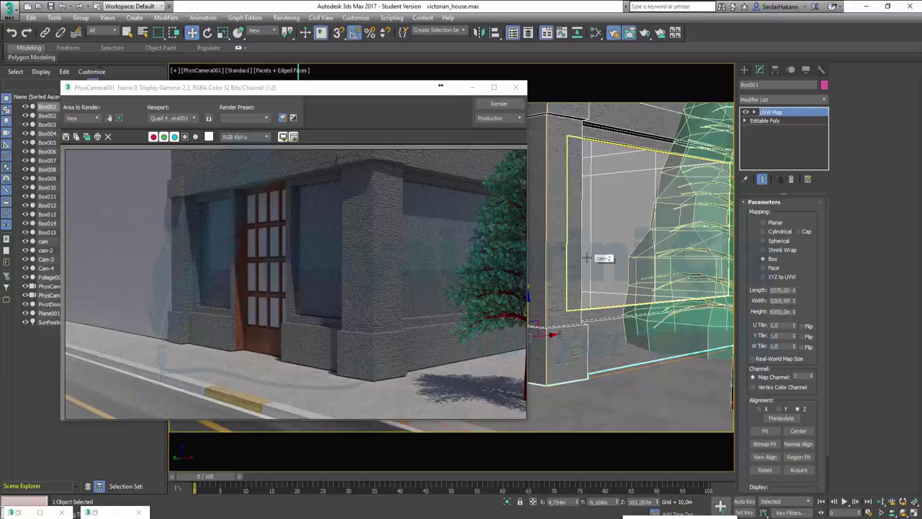
{"action": "left_click", "coordinate": [515, 88]}
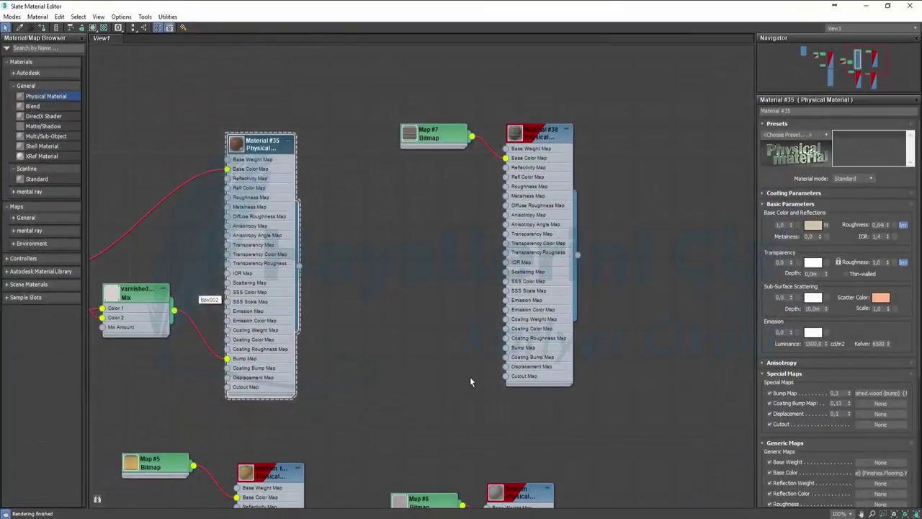
{"action": "middle_click_drag", "start_coordinate": [469, 382], "coordinate": [411, 127]}
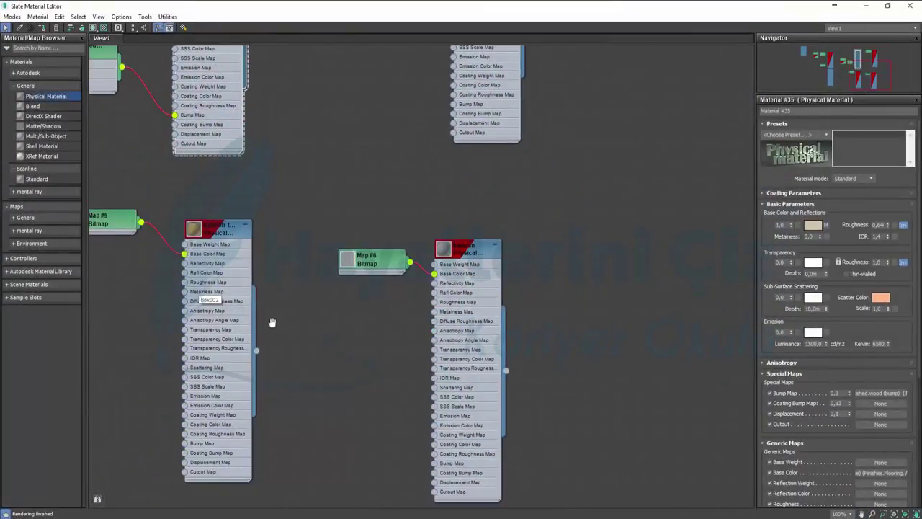
Restore the Slate editor beside the scene and assign the kaldırım taşı material to the curb
{"action": "middle_click_drag", "start_coordinate": [272, 323], "coordinate": [419, 149]}
{"action": "double_click", "coordinate": [442, 7]}
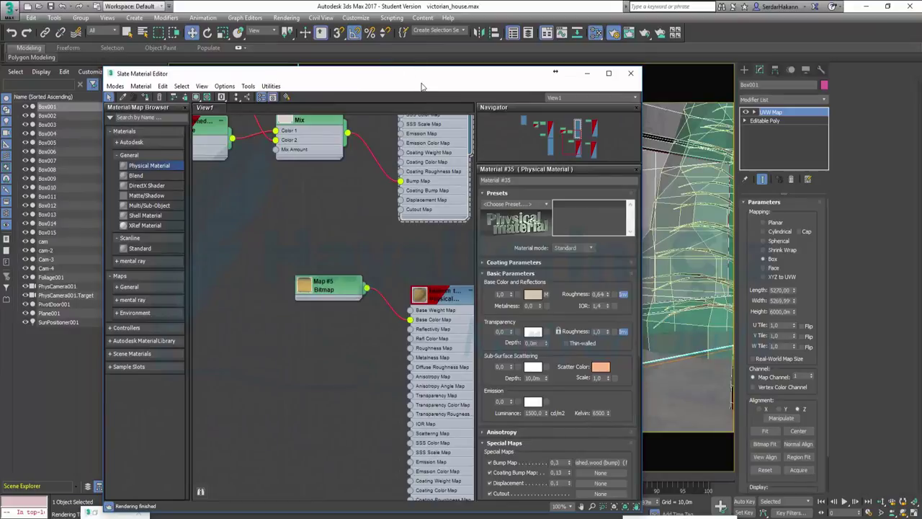
{"action": "left_click_drag", "start_coordinate": [425, 83], "coordinate": [256, 24]}
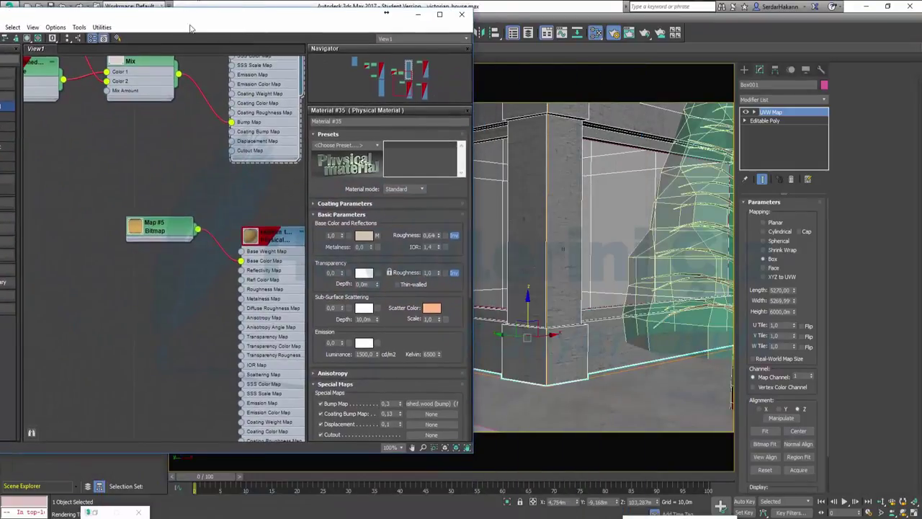
{"action": "left_click_drag", "start_coordinate": [189, 17], "coordinate": [631, 12]}
{"action": "middle_click_drag", "start_coordinate": [728, 206], "coordinate": [619, 210]}
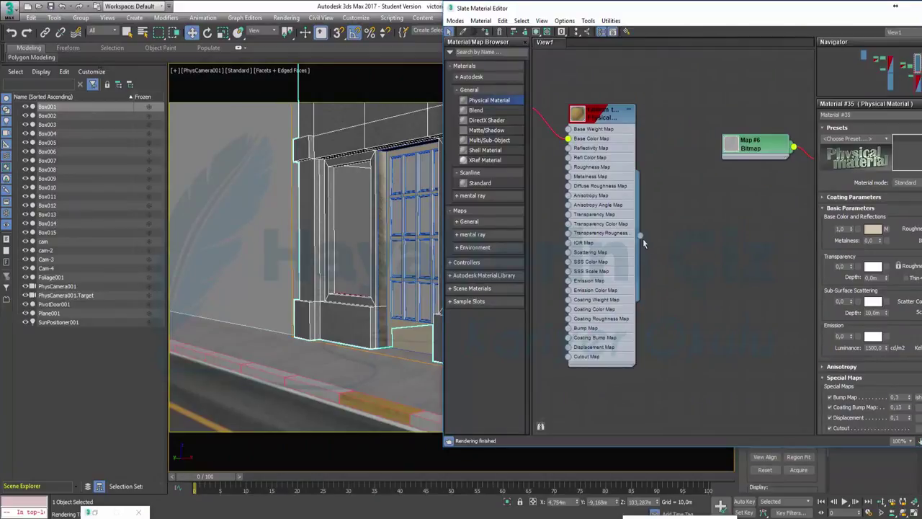
{"action": "left_click_drag", "start_coordinate": [640, 235], "coordinate": [265, 385]}
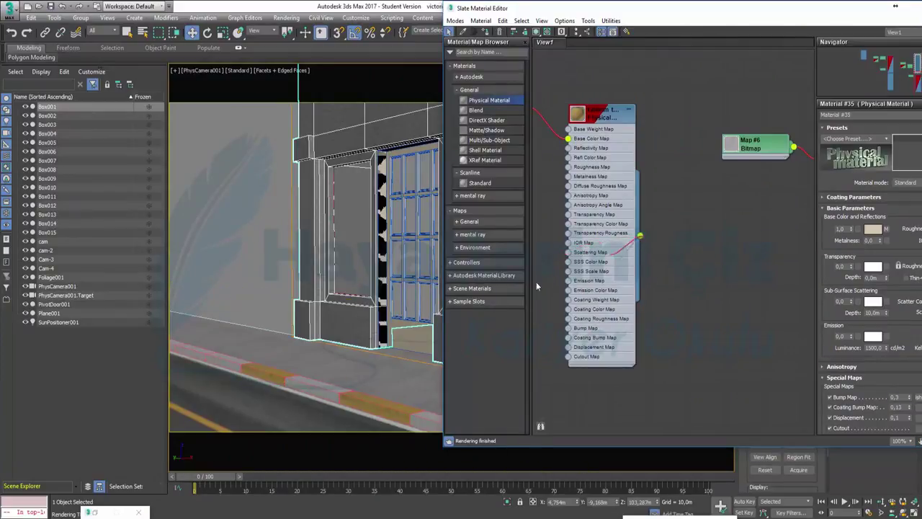
{"action": "left_click_drag", "start_coordinate": [536, 287], "coordinate": [267, 375]}
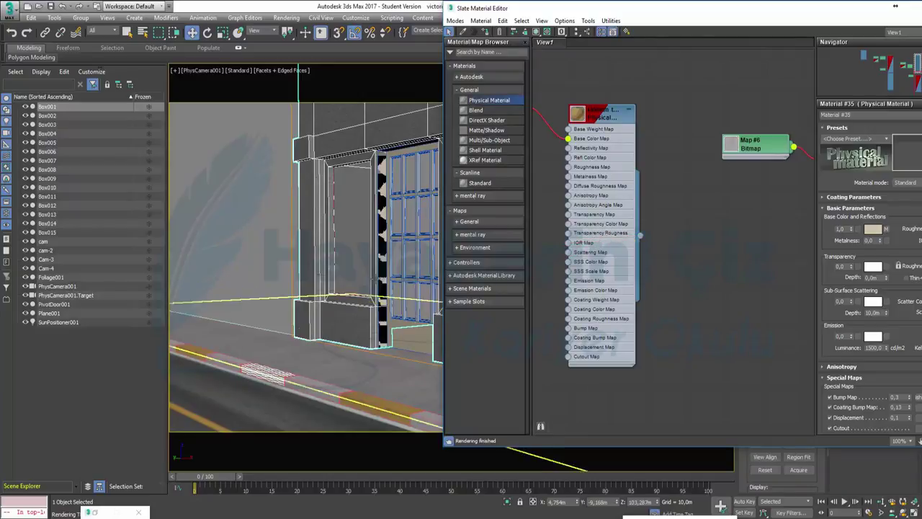
Tidy the node layout, move the editor aside, and drop to Box001's Editable Poly level
{"action": "left_click_drag", "start_coordinate": [503, 14], "coordinate": [702, 62]}
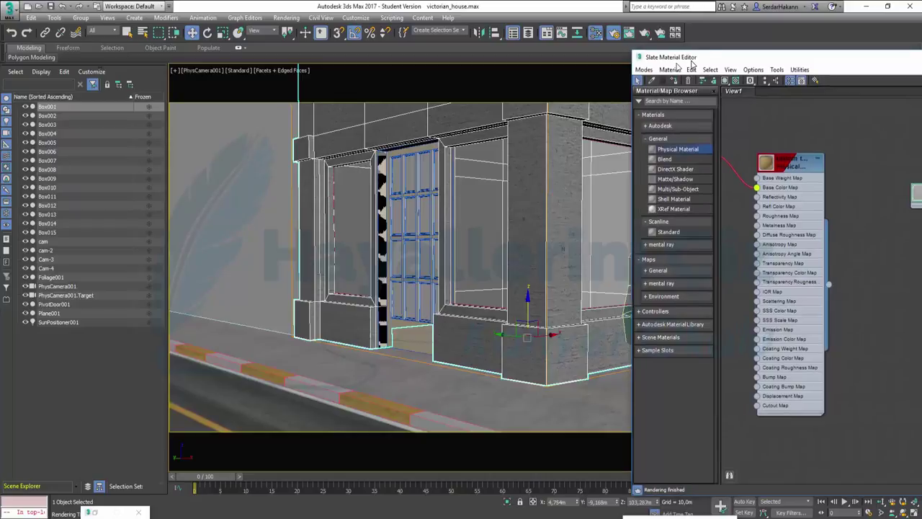
{"action": "mouse_move", "coordinate": [696, 64]}
{"action": "left_mouse_down"}
{"action": "mouse_move", "coordinate": [507, 66]}
{"action": "mouse_move", "coordinate": [585, 65]}
{"action": "mouse_move", "coordinate": [339, 118]}
{"action": "left_mouse_up"}
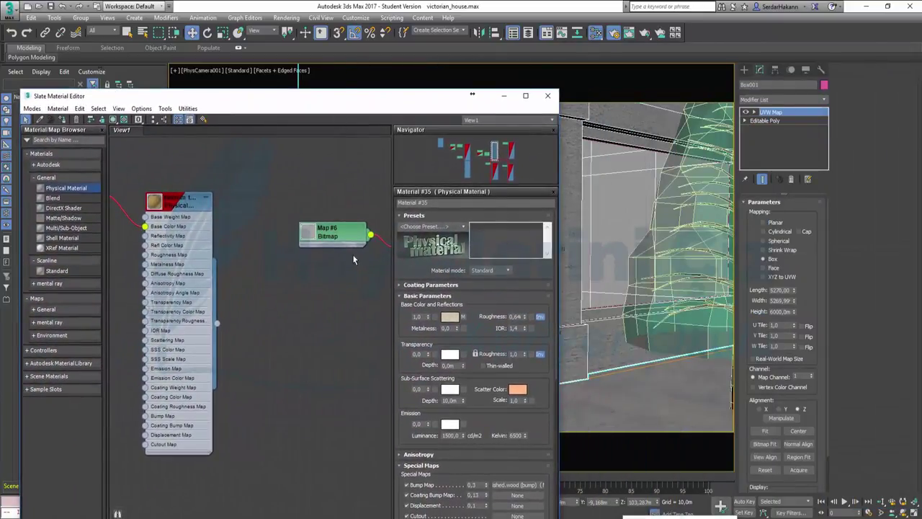
{"action": "key", "text": "l"}
{"action": "mouse_move", "coordinate": [260, 188]}
{"action": "middle_mouse_down"}
{"action": "mouse_move", "coordinate": [275, 359]}
{"action": "mouse_move", "coordinate": [186, 335]}
{"action": "mouse_move", "coordinate": [260, 268]}
{"action": "mouse_move", "coordinate": [365, 237]}
{"action": "mouse_move", "coordinate": [360, 196]}
{"action": "mouse_move", "coordinate": [282, 218]}
{"action": "middle_mouse_up"}
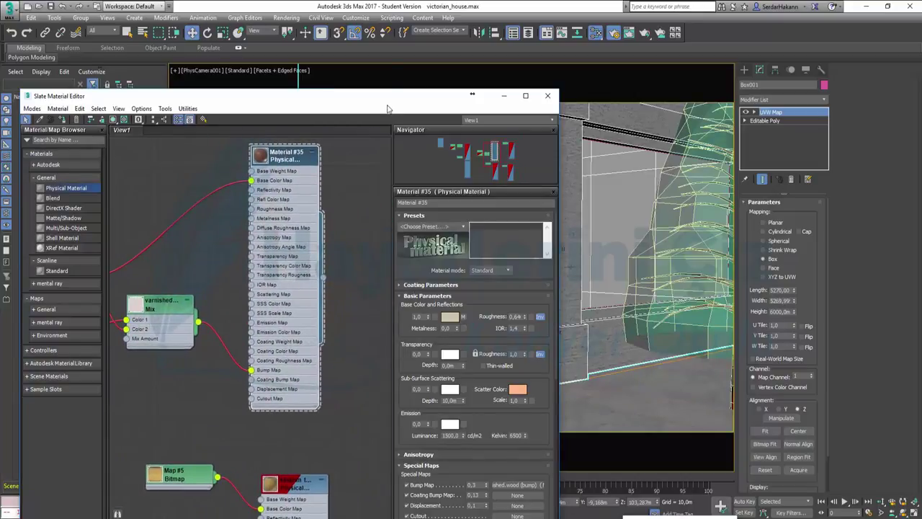
{"action": "left_click_drag", "start_coordinate": [388, 98], "coordinate": [500, 353]}
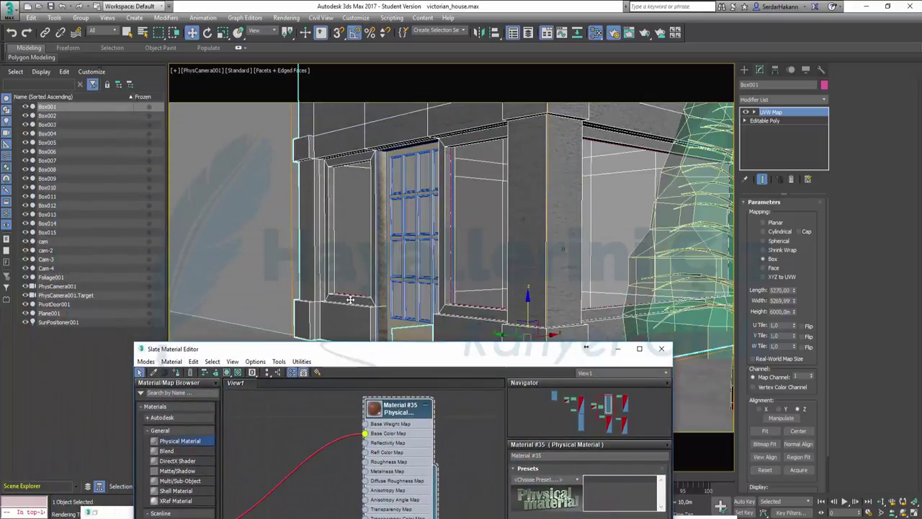
{"action": "left_click", "coordinate": [777, 119]}
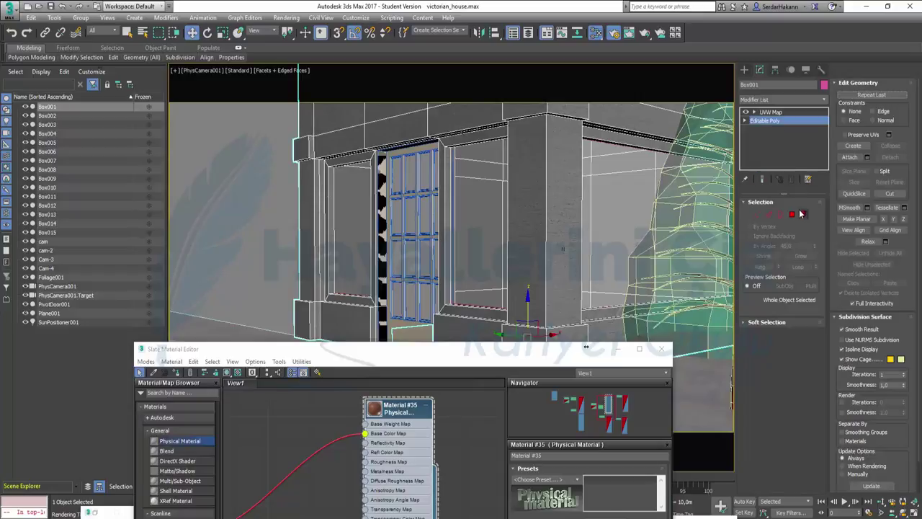
Select the 13 frame and sill polygons of both shop windows in Polygon mode
{"action": "left_click", "coordinate": [791, 214]}
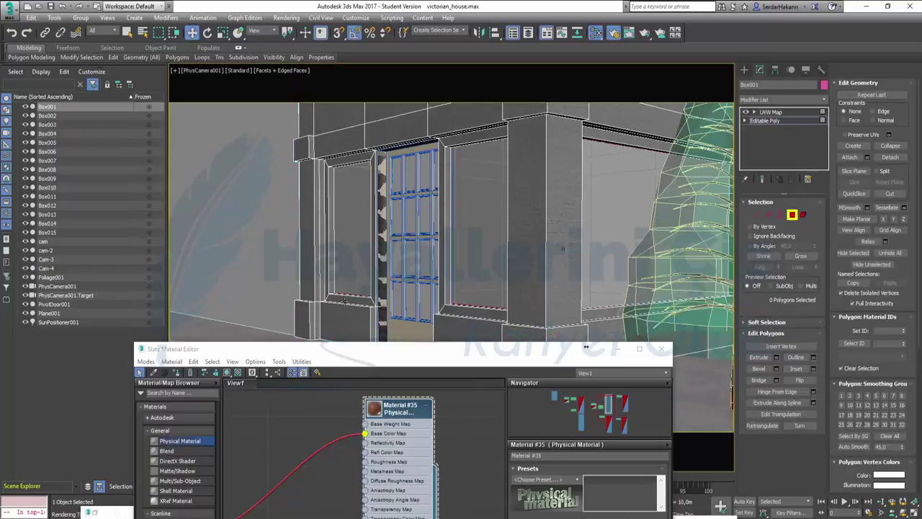
{"action": "left_click", "coordinate": [344, 301]}
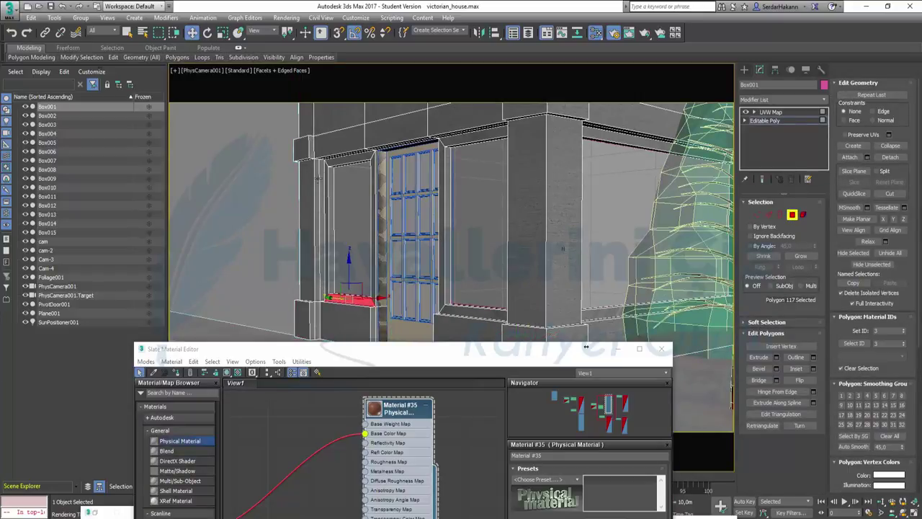
{"action": "left_click", "coordinate": [327, 168], "text": "ctrl"}
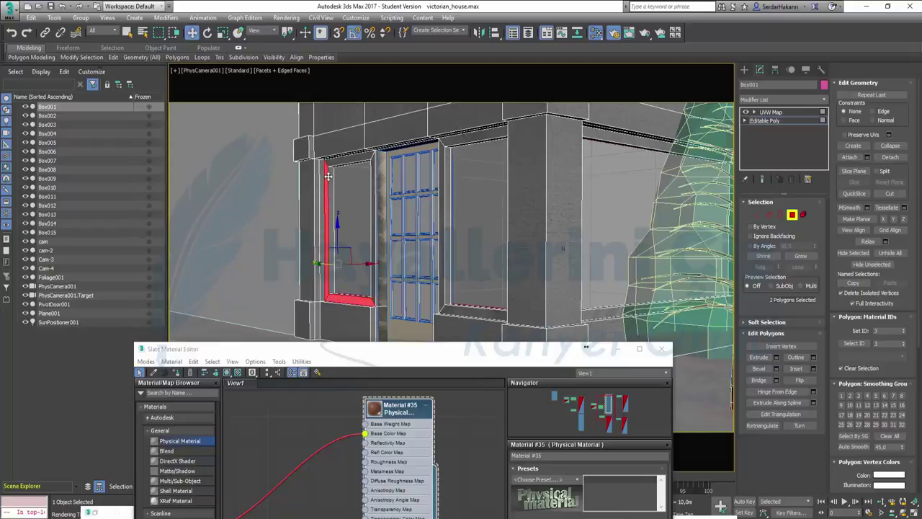
{"action": "left_click", "coordinate": [332, 178], "text": "ctrl"}
{"action": "left_click", "coordinate": [336, 162], "text": "ctrl"}
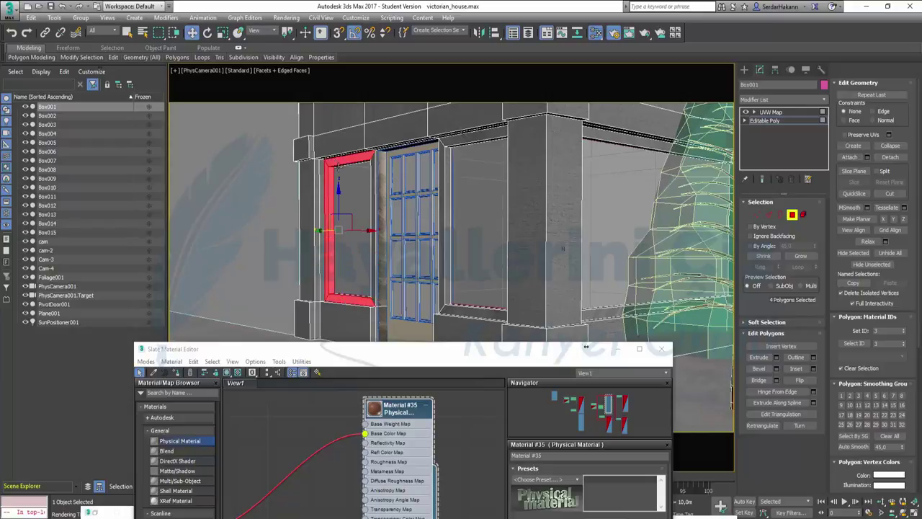
{"action": "left_click", "coordinate": [372, 169], "text": "ctrl"}
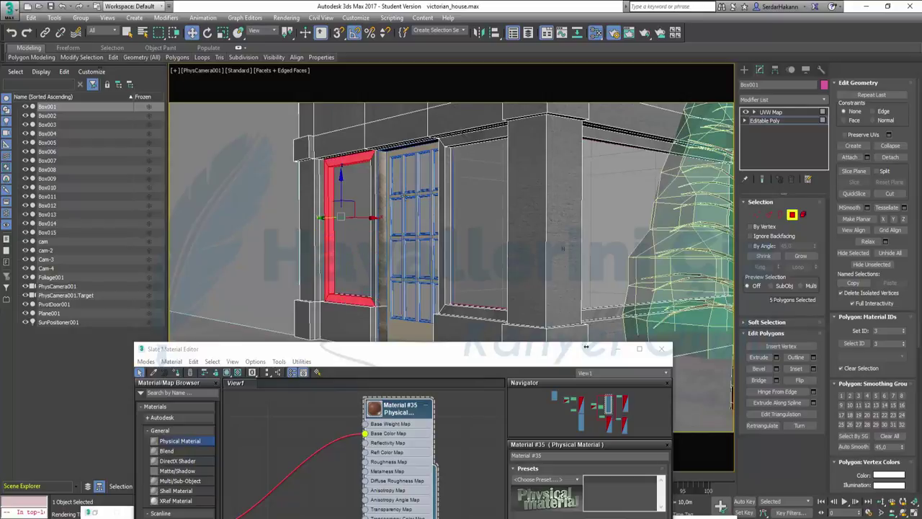
{"action": "left_click", "coordinate": [372, 167], "text": "ctrl"}
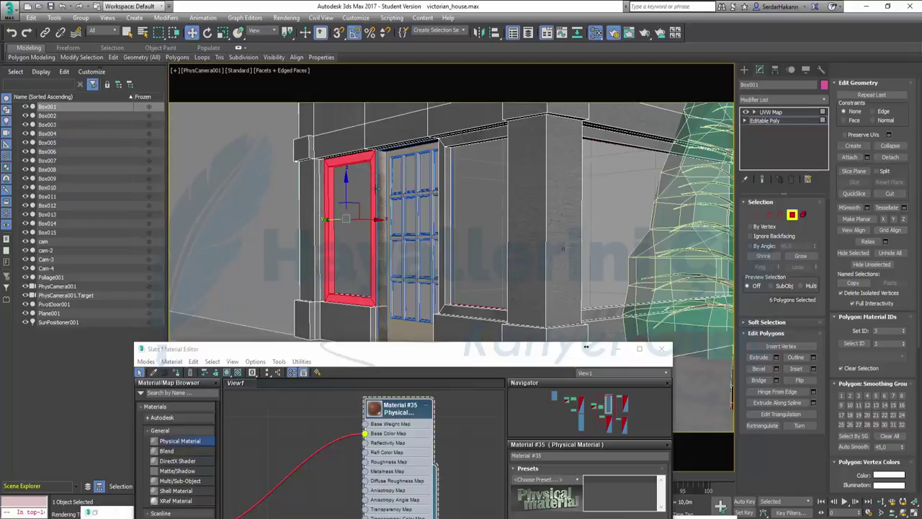
{"action": "left_click", "coordinate": [377, 302], "text": "ctrl"}
{"action": "left_click", "coordinate": [469, 138], "text": "ctrl"}
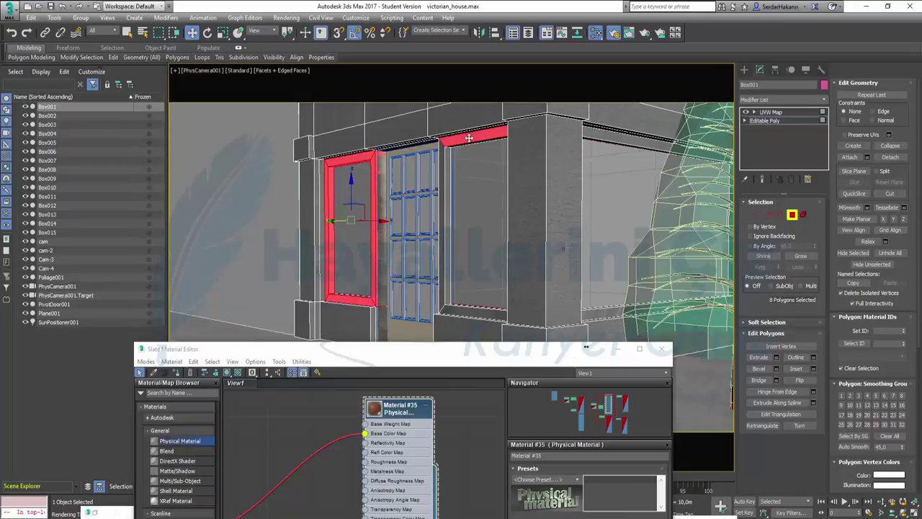
{"action": "left_click", "coordinate": [440, 157], "text": "ctrl"}
{"action": "left_click", "coordinate": [447, 157], "text": "ctrl"}
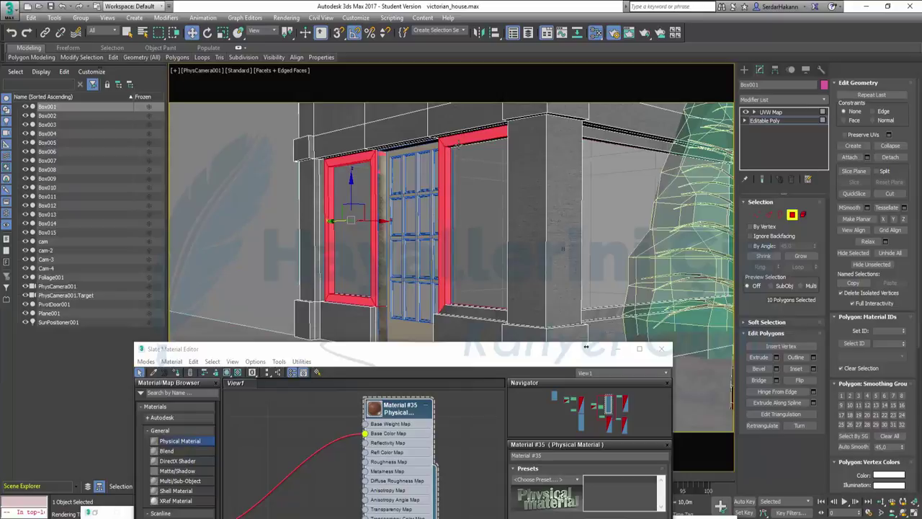
{"action": "left_click", "coordinate": [461, 142], "text": "ctrl"}
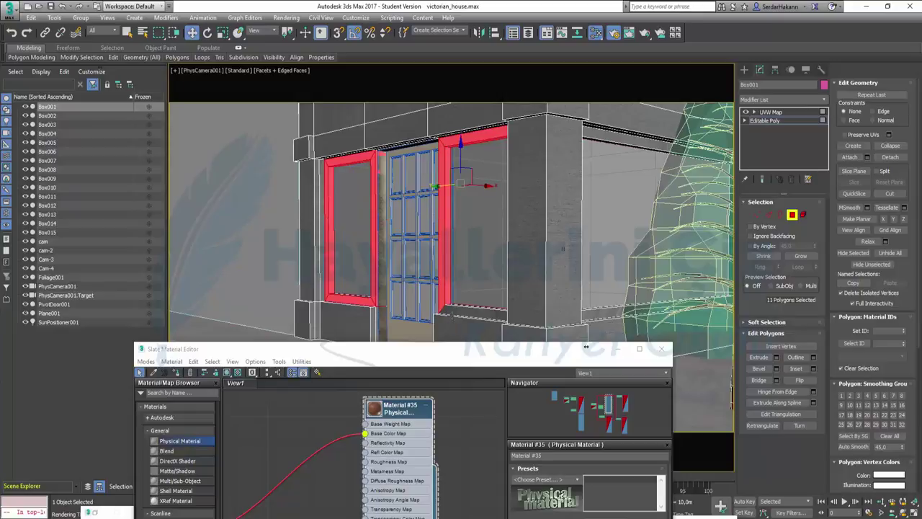
{"action": "left_click", "coordinate": [459, 311], "text": "ctrl"}
{"action": "left_click", "coordinate": [461, 309], "text": "ctrl"}
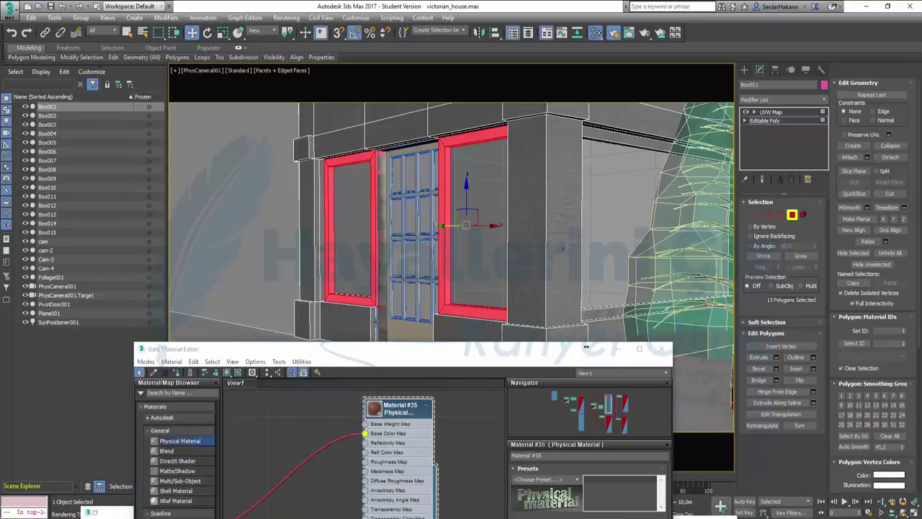
Apply the Material #35 wood to the selected polygons, return to UVW Map, and close the editor
{"action": "left_click_drag", "start_coordinate": [382, 352], "coordinate": [308, 291]}
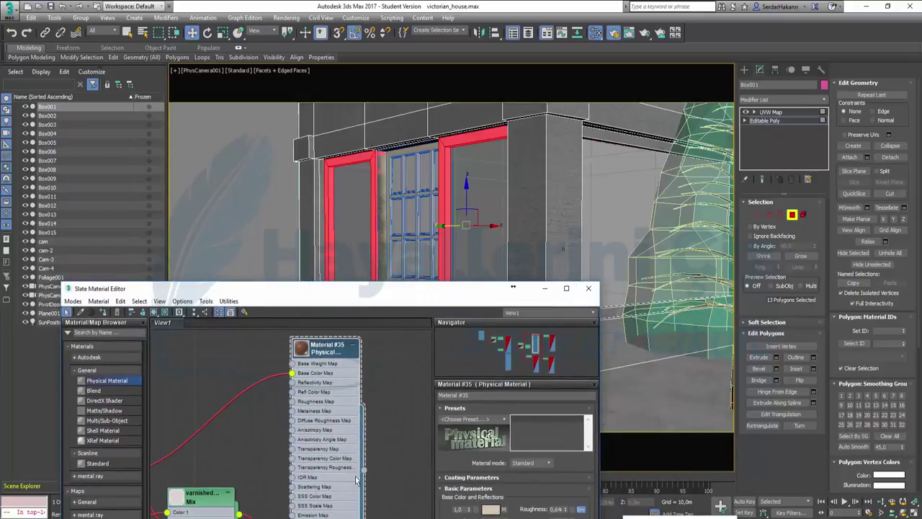
{"action": "left_click_drag", "start_coordinate": [363, 472], "coordinate": [374, 255]}
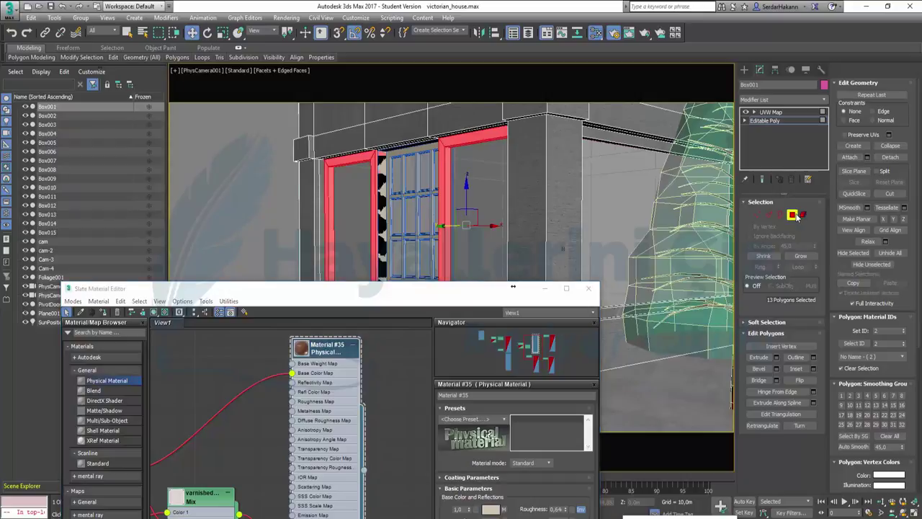
{"action": "left_click", "coordinate": [769, 121]}
{"action": "left_click", "coordinate": [769, 112]}
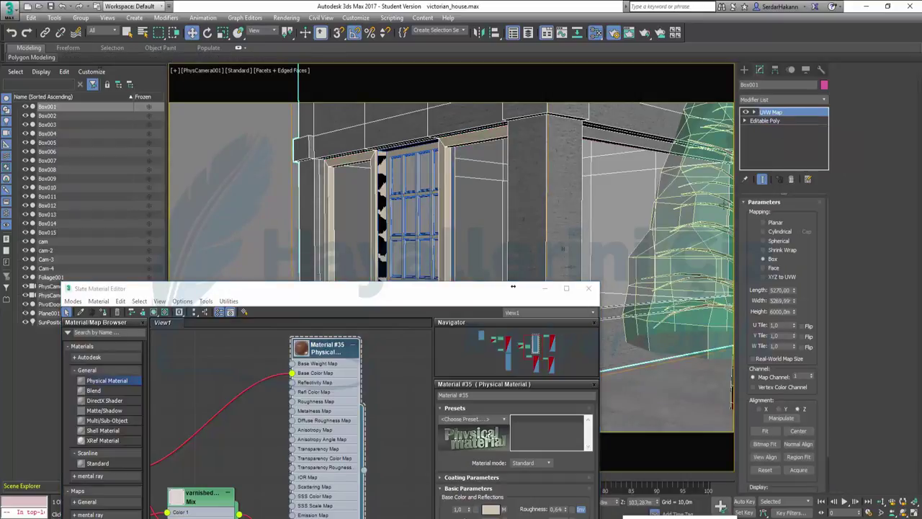
{"action": "left_click", "coordinate": [545, 288]}
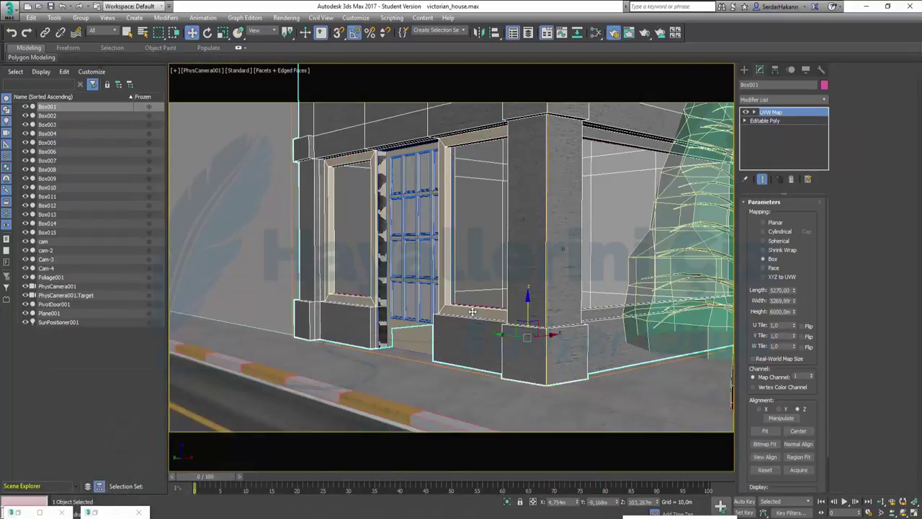
{"action": "key", "text": "shift+q"}
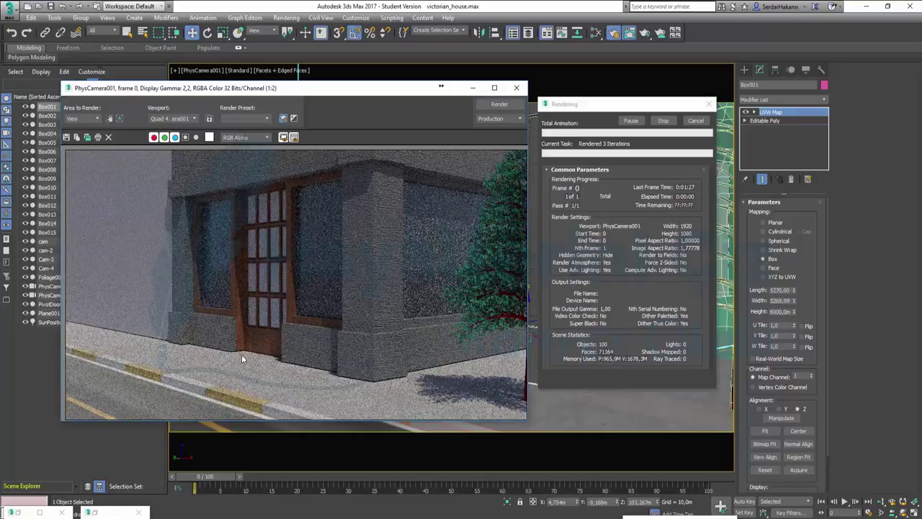
{"action": "left_click", "coordinate": [694, 121]}
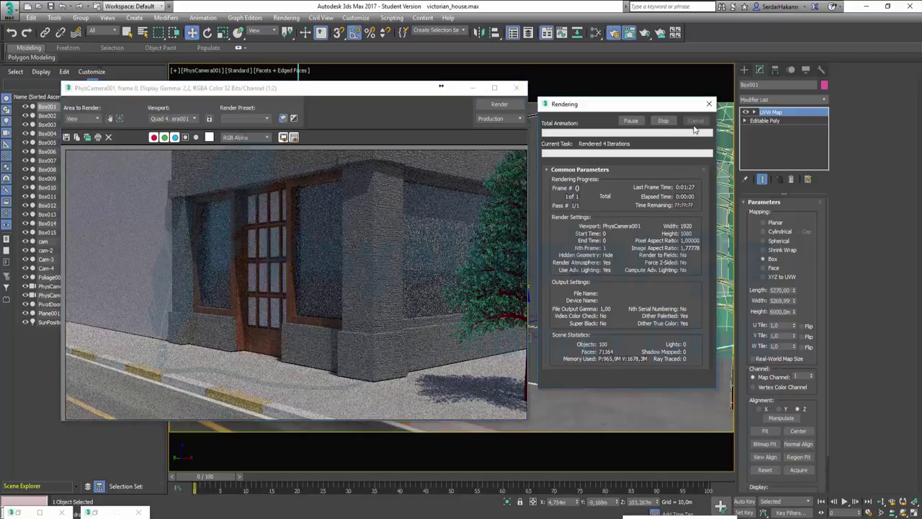
{"action": "left_click", "coordinate": [515, 87]}
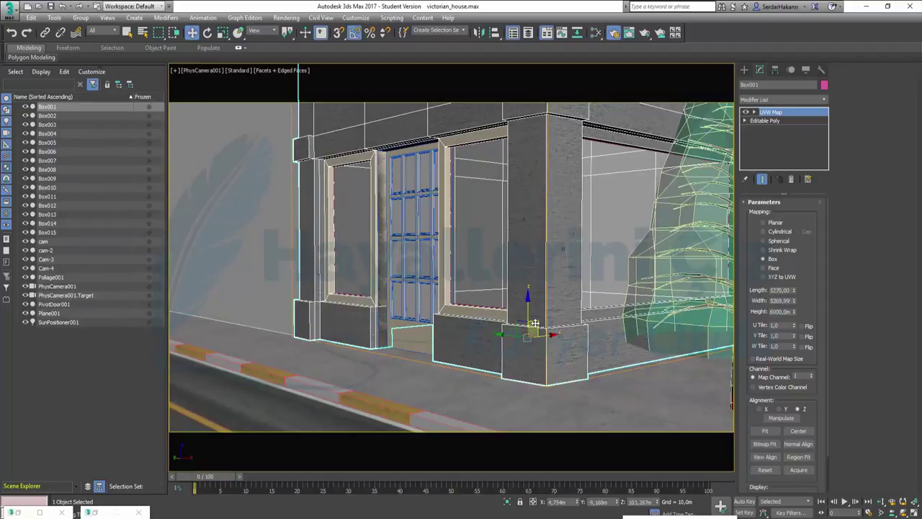
Select the four trim strip polygons on the storefront's right side in Polygon mode
{"action": "key", "text": "m"}
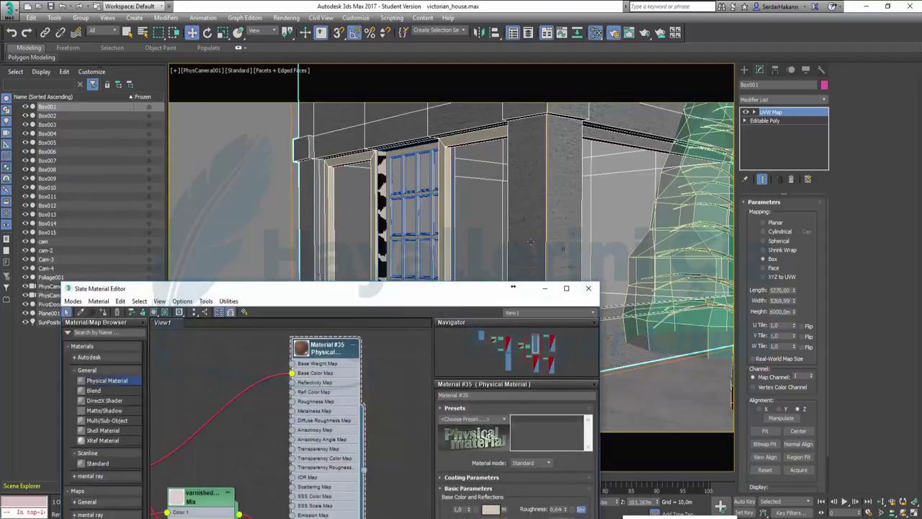
{"action": "left_click", "coordinate": [782, 124]}
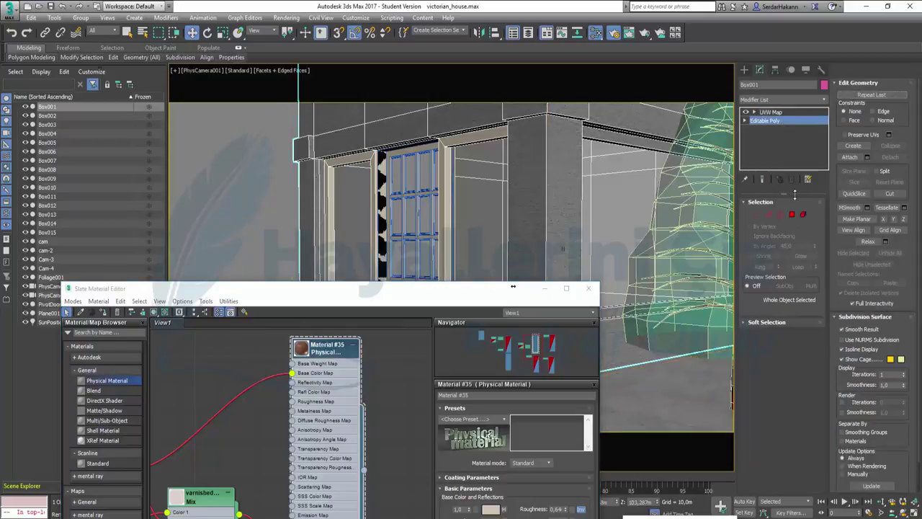
{"action": "left_click", "coordinate": [791, 213]}
{"action": "left_click", "coordinate": [621, 141]}
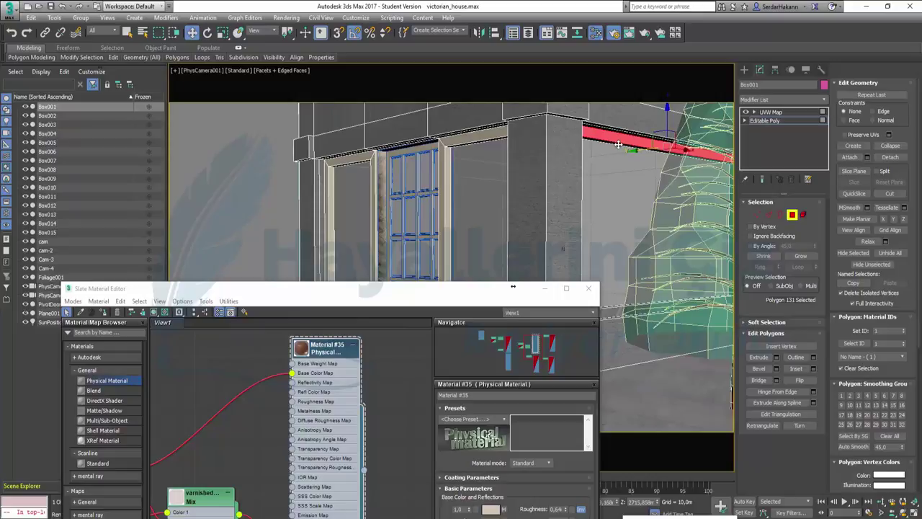
{"action": "left_click", "coordinate": [621, 144], "text": "ctrl"}
{"action": "left_click", "coordinate": [608, 308], "text": "ctrl"}
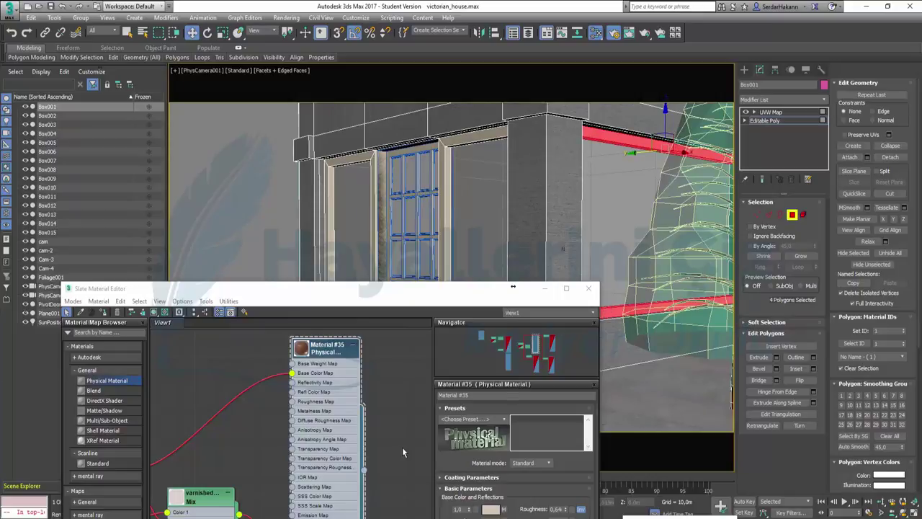
Apply the Material #35 wood to the selected strips and return to the UVW Map level
{"action": "left_click_drag", "start_coordinate": [367, 472], "coordinate": [612, 308]}
{"action": "mouse_move", "coordinate": [365, 471]}
{"action": "left_mouse_down"}
{"action": "mouse_move", "coordinate": [492, 439]}
{"action": "mouse_move", "coordinate": [612, 314]}
{"action": "left_mouse_up"}
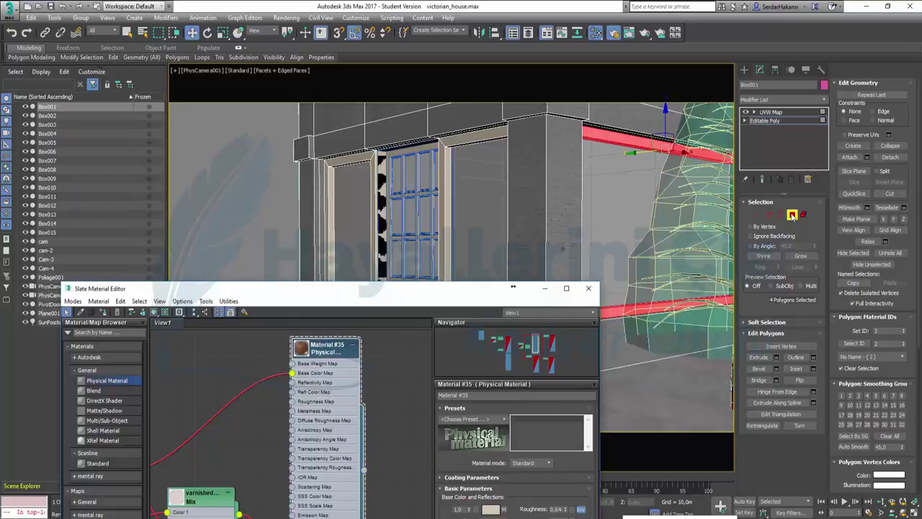
{"action": "left_click", "coordinate": [791, 214]}
{"action": "left_click", "coordinate": [785, 113]}
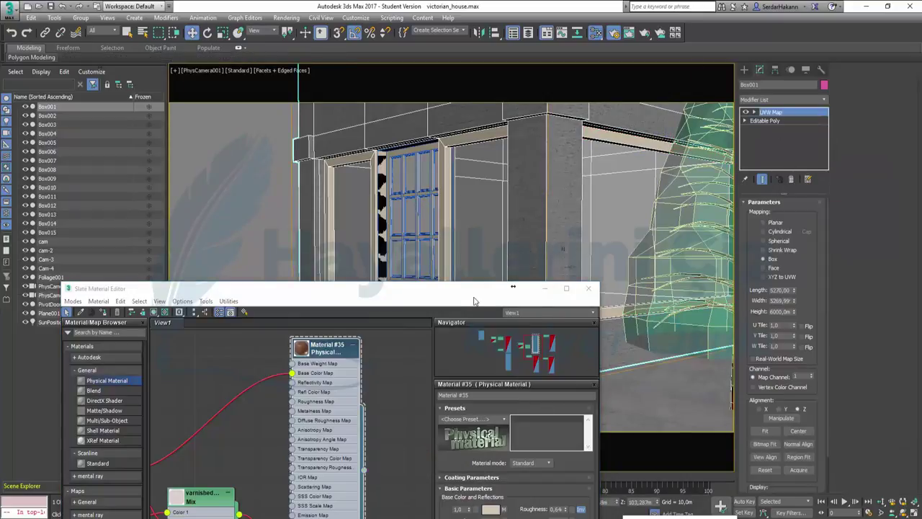
{"action": "left_click", "coordinate": [463, 295]}
Apply Material #34 frosted glass to the door's glass panes and minimize the editor
{"action": "left_click_drag", "start_coordinate": [425, 294], "coordinate": [387, 119]}
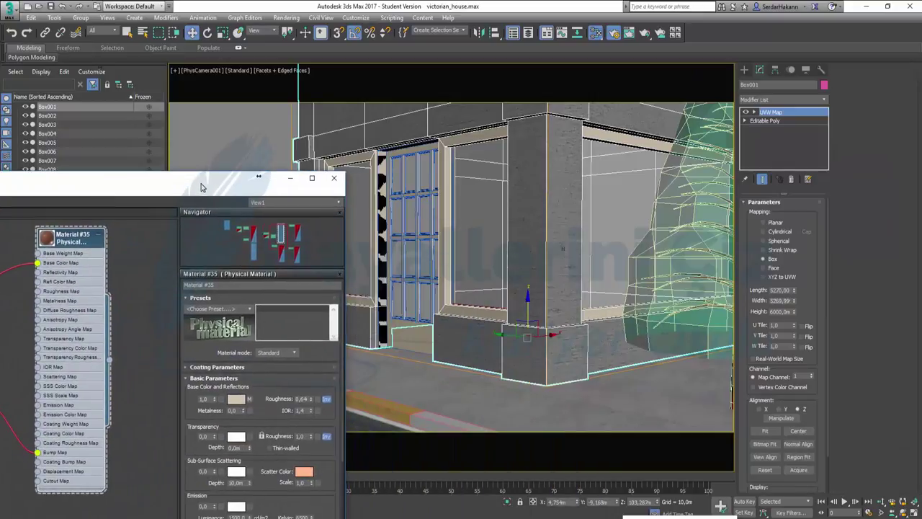
{"action": "scroll", "coordinate": [330, 294], "scroll_direction": "down", "scroll_amount": 3}
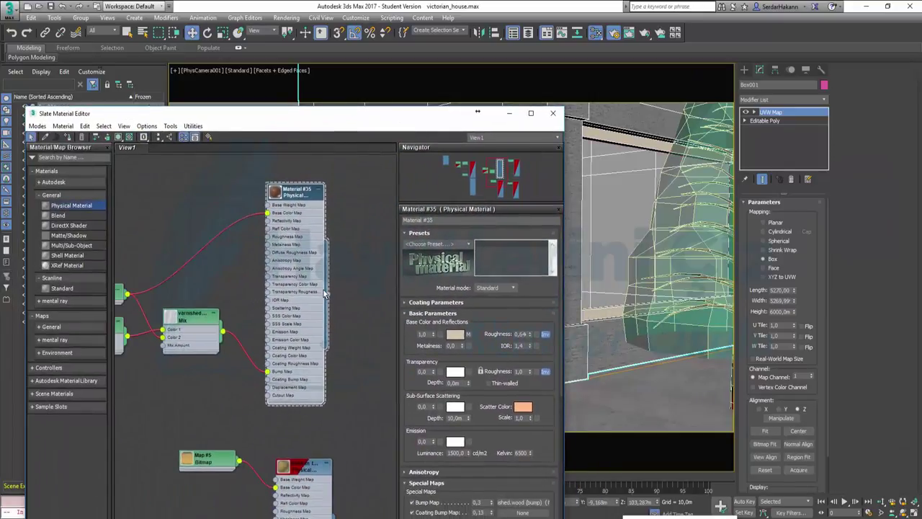
{"action": "scroll", "coordinate": [324, 294], "scroll_direction": "down", "scroll_amount": 3}
{"action": "scroll", "coordinate": [259, 328], "scroll_direction": "up", "scroll_amount": 2}
{"action": "scroll", "coordinate": [255, 314], "scroll_direction": "up", "scroll_amount": 2}
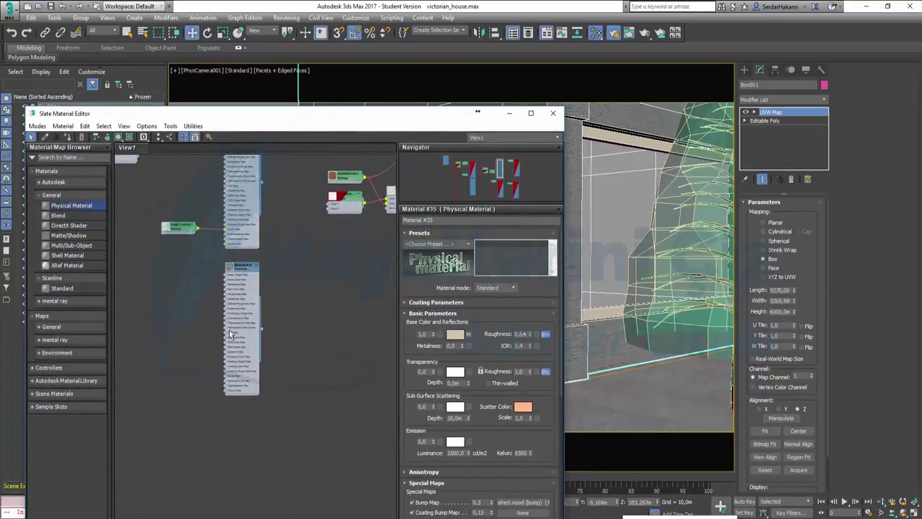
{"action": "scroll", "coordinate": [252, 299], "scroll_direction": "up", "scroll_amount": 2}
{"action": "scroll", "coordinate": [249, 286], "scroll_direction": "up", "scroll_amount": 2}
{"action": "left_click_drag", "start_coordinate": [404, 115], "coordinate": [190, 63]}
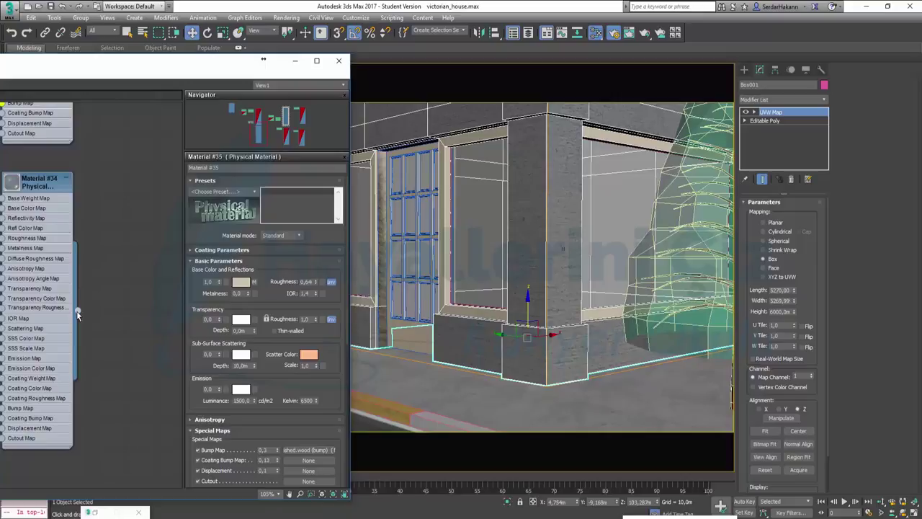
{"action": "left_click_drag", "start_coordinate": [76, 310], "coordinate": [414, 308]}
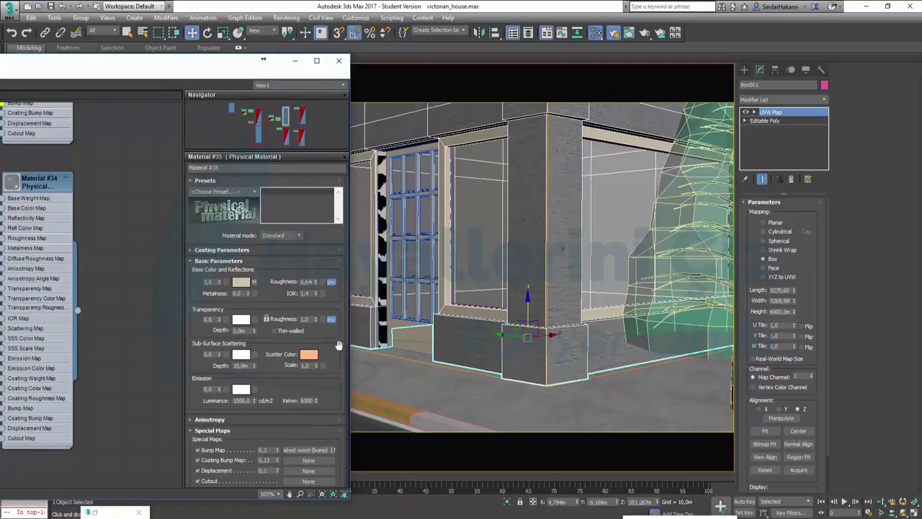
{"action": "left_click", "coordinate": [295, 61]}
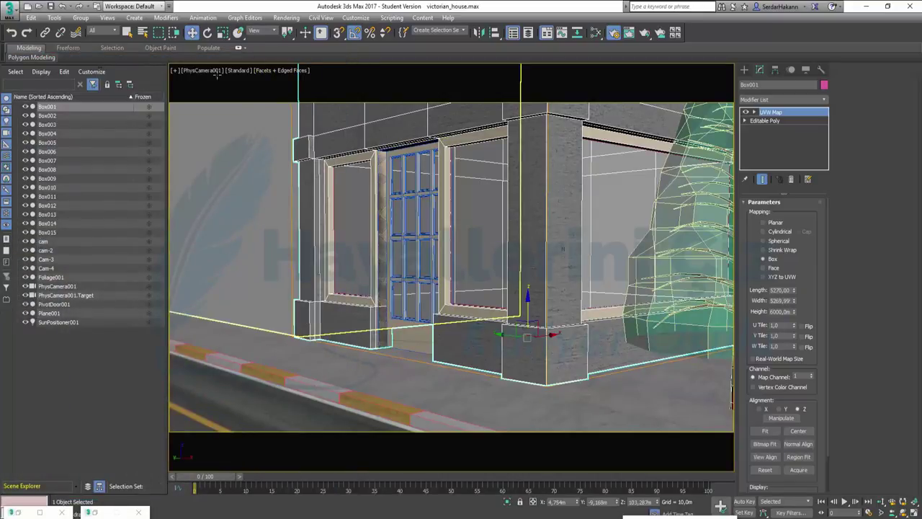
In Render Setup, enable ART noise filtering and drag Render Quality to High (33.2 dB)
{"action": "left_click", "coordinate": [286, 17]}
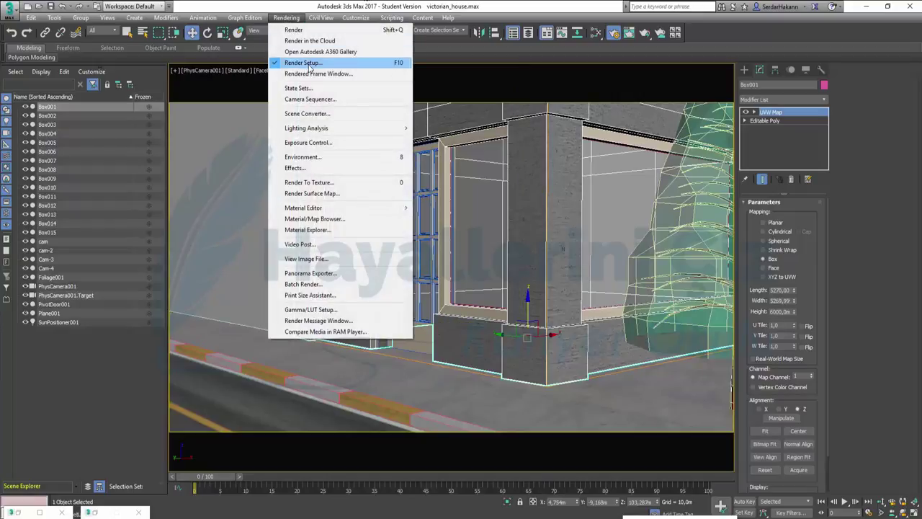
{"action": "key", "text": "Escape"}
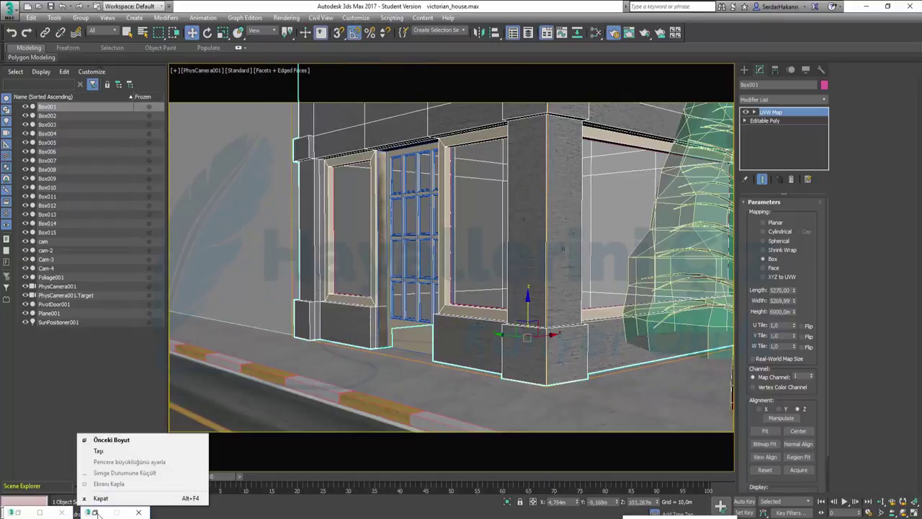
{"action": "key", "text": "F10"}
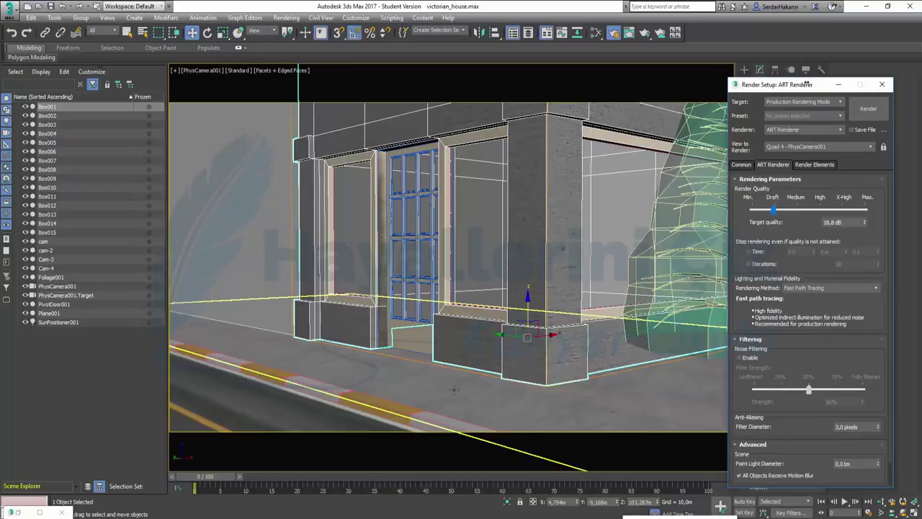
{"action": "left_click", "coordinate": [739, 357]}
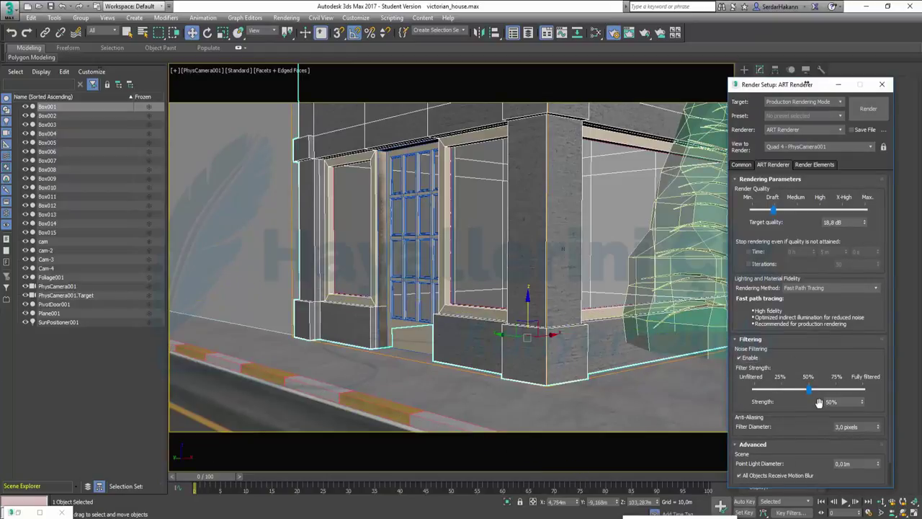
{"action": "left_click_drag", "start_coordinate": [772, 214], "coordinate": [798, 216]}
{"action": "left_click_drag", "start_coordinate": [798, 215], "coordinate": [821, 213]}
Start the ART render of the PhysCamera001 storefront view at 1920×1080
{"action": "left_click", "coordinate": [870, 112]}
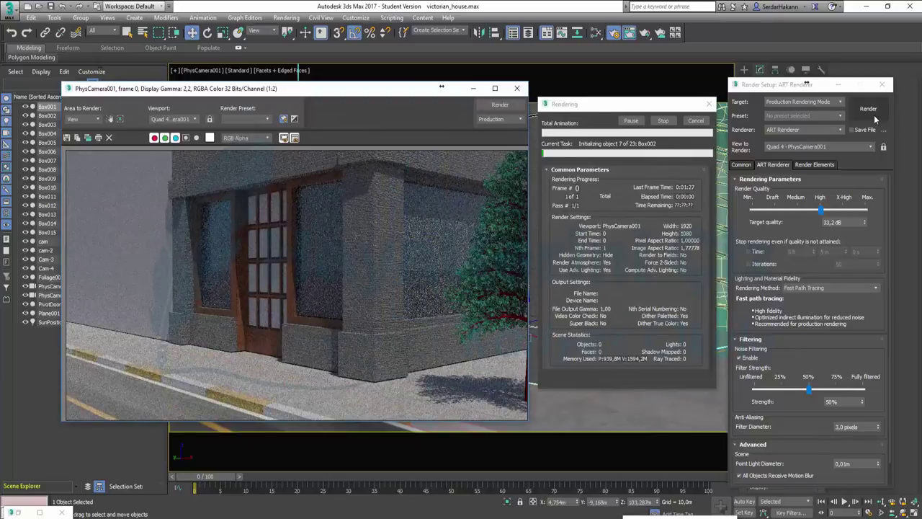